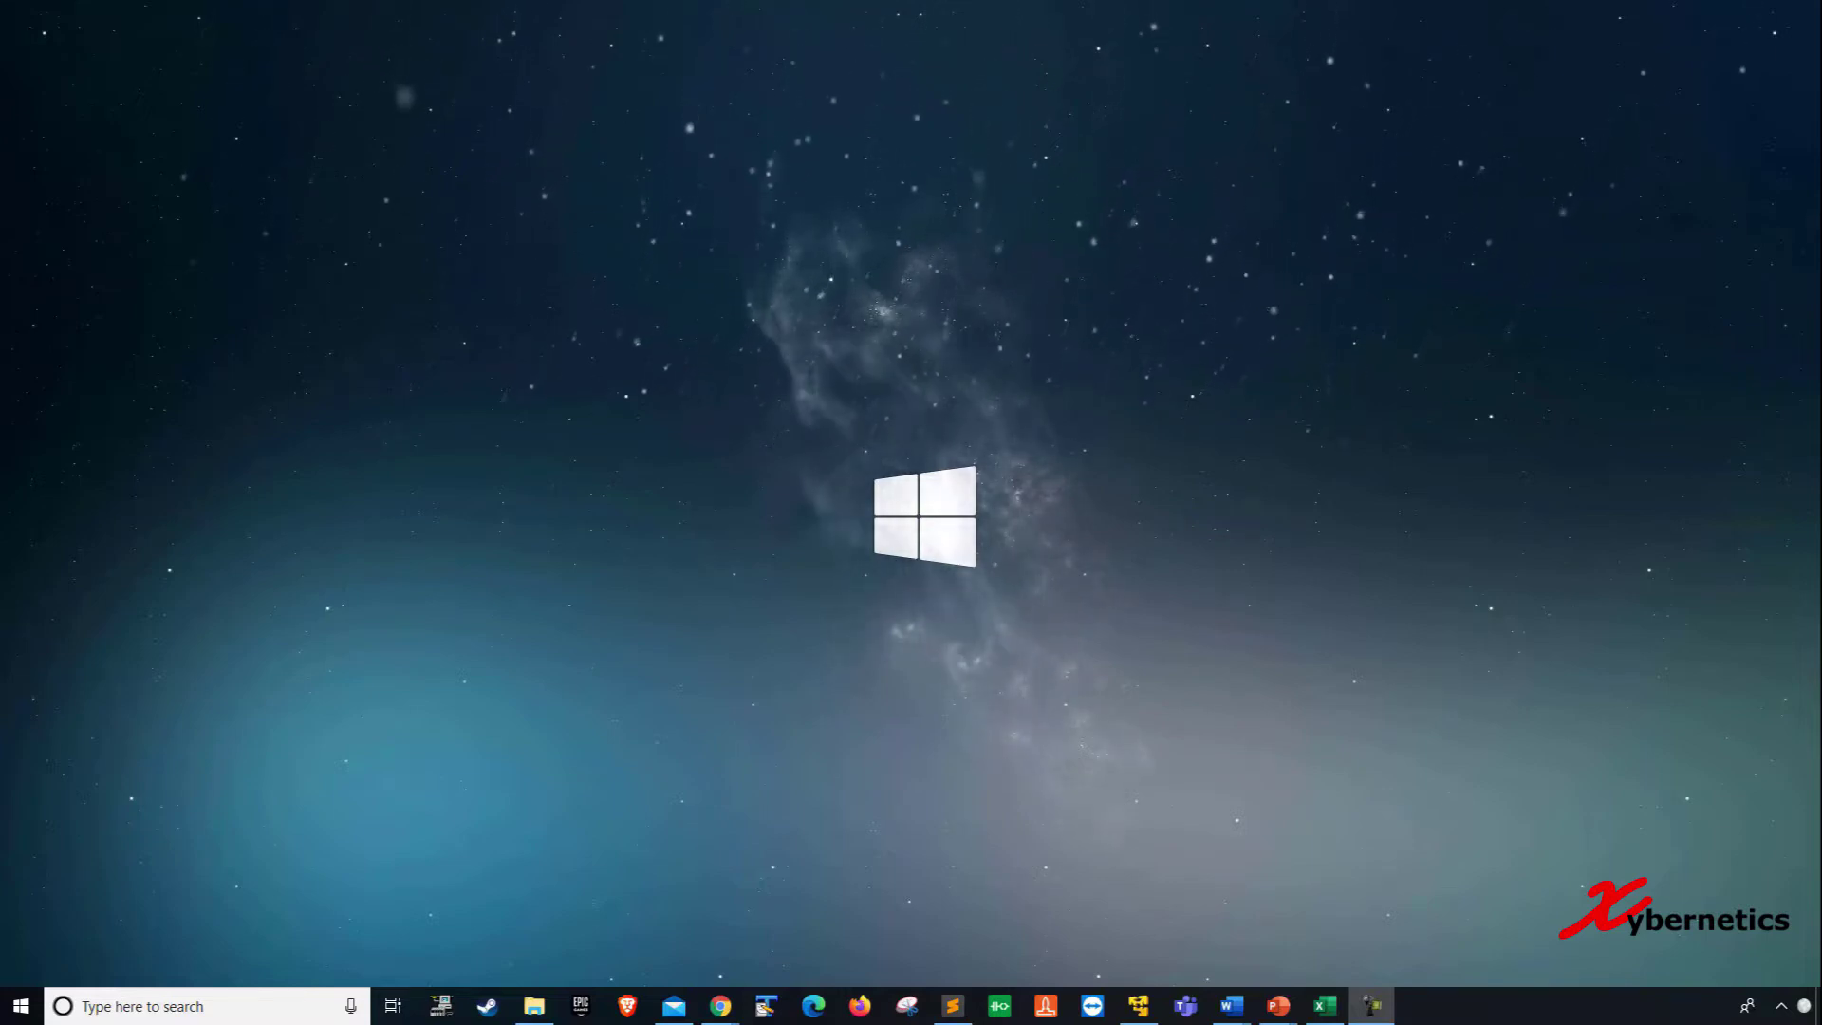
# - Bring the browser forward and search Google Images for 'allen-bradley integrated display computer'
pyautogui.hotkey('alt', 'Tab')
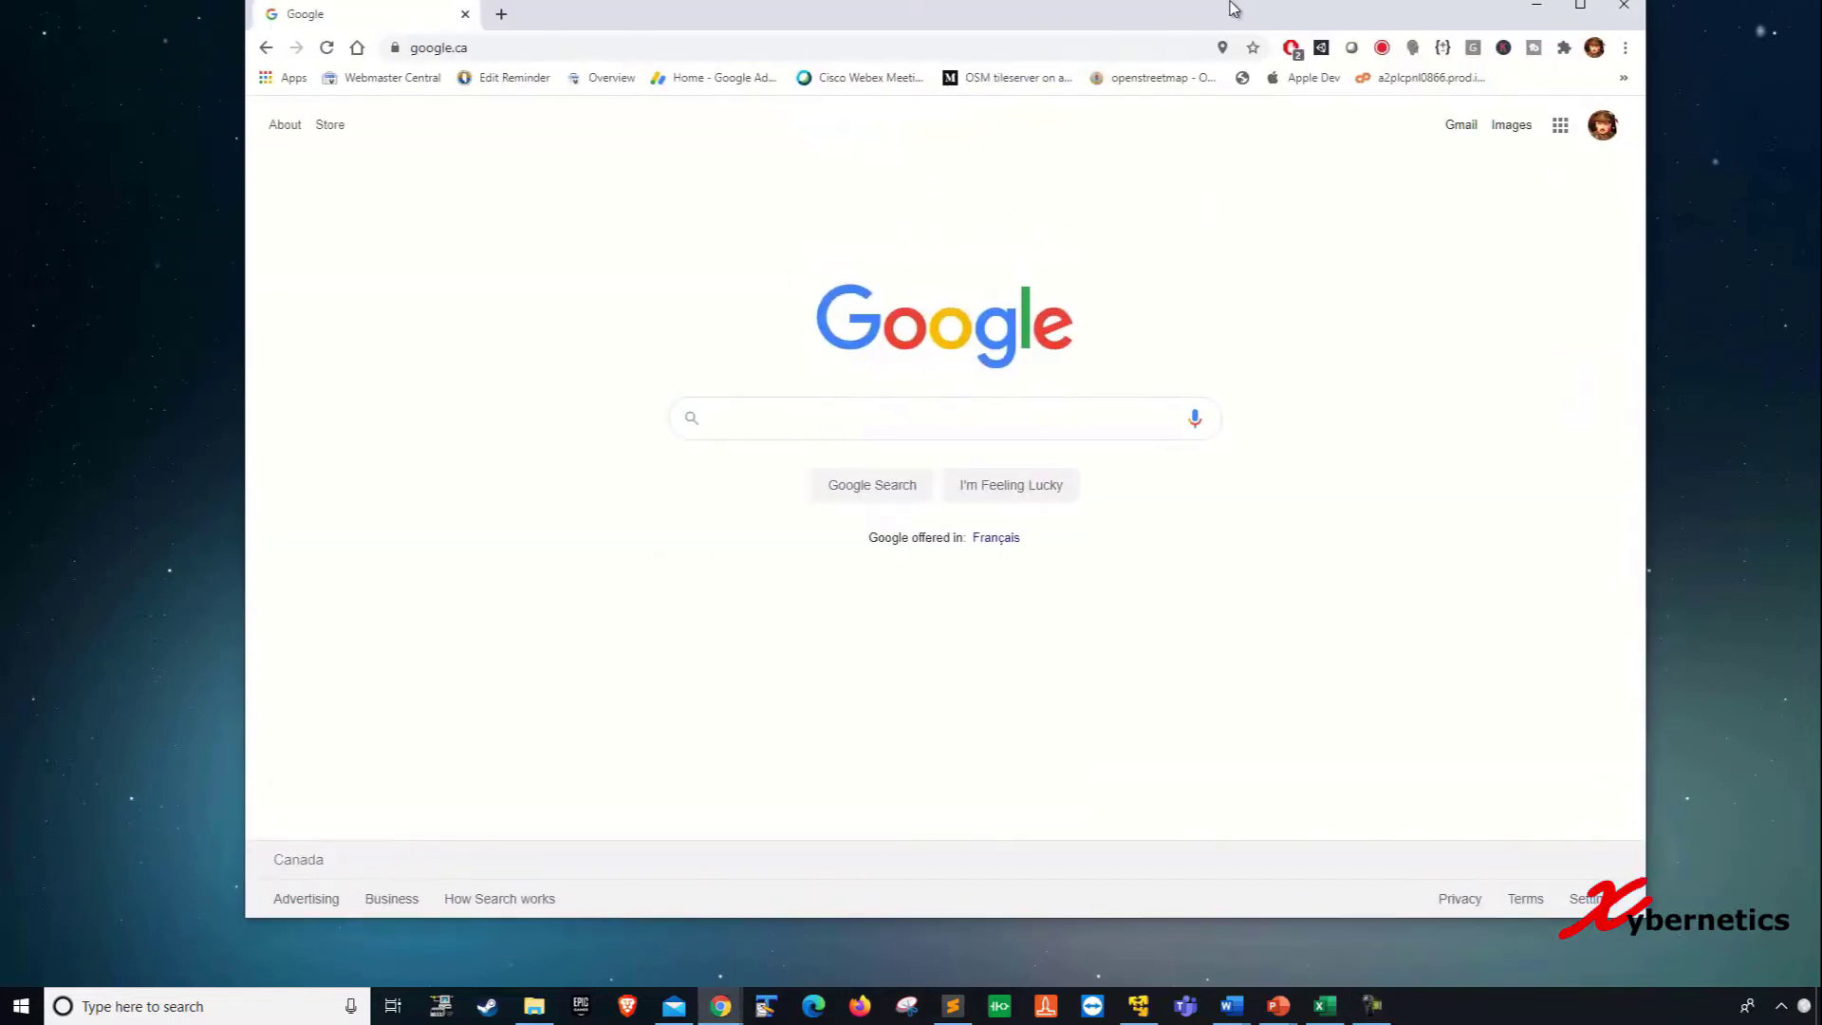
pyautogui.moveTo(1234, 8); pyautogui.dragTo(1195, 49)
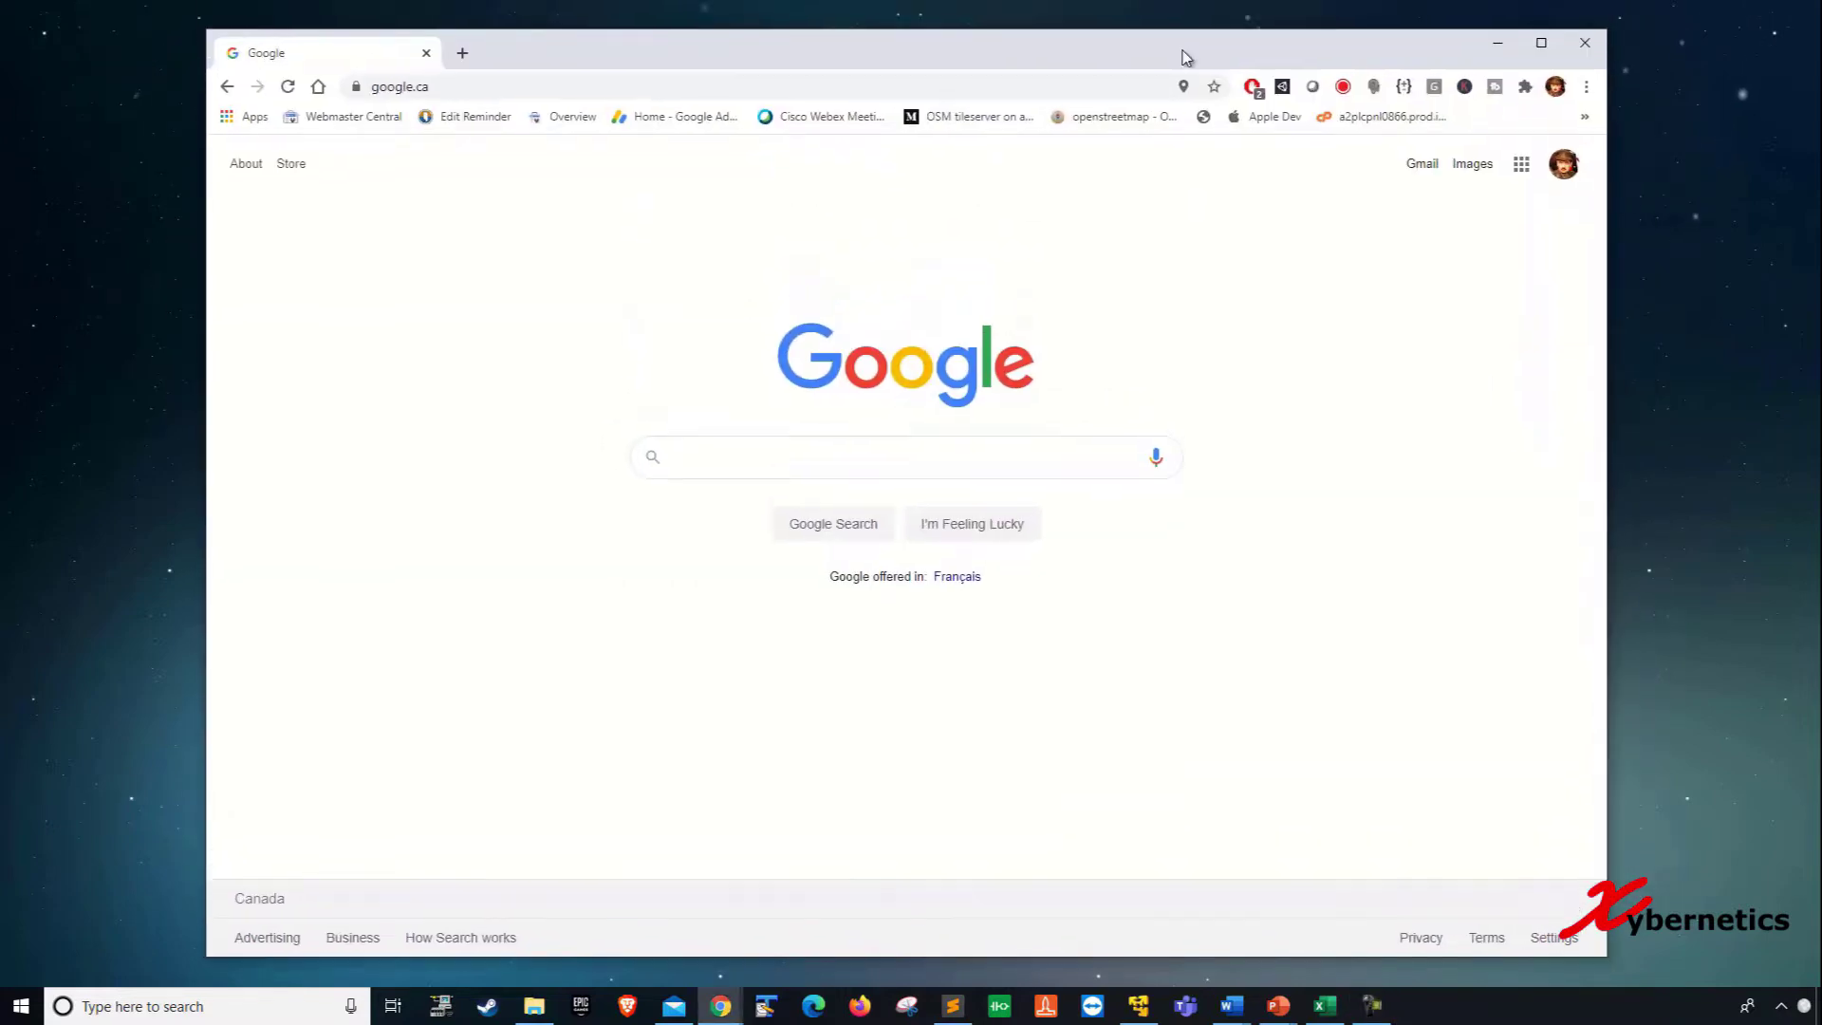
pyautogui.click(840, 474)
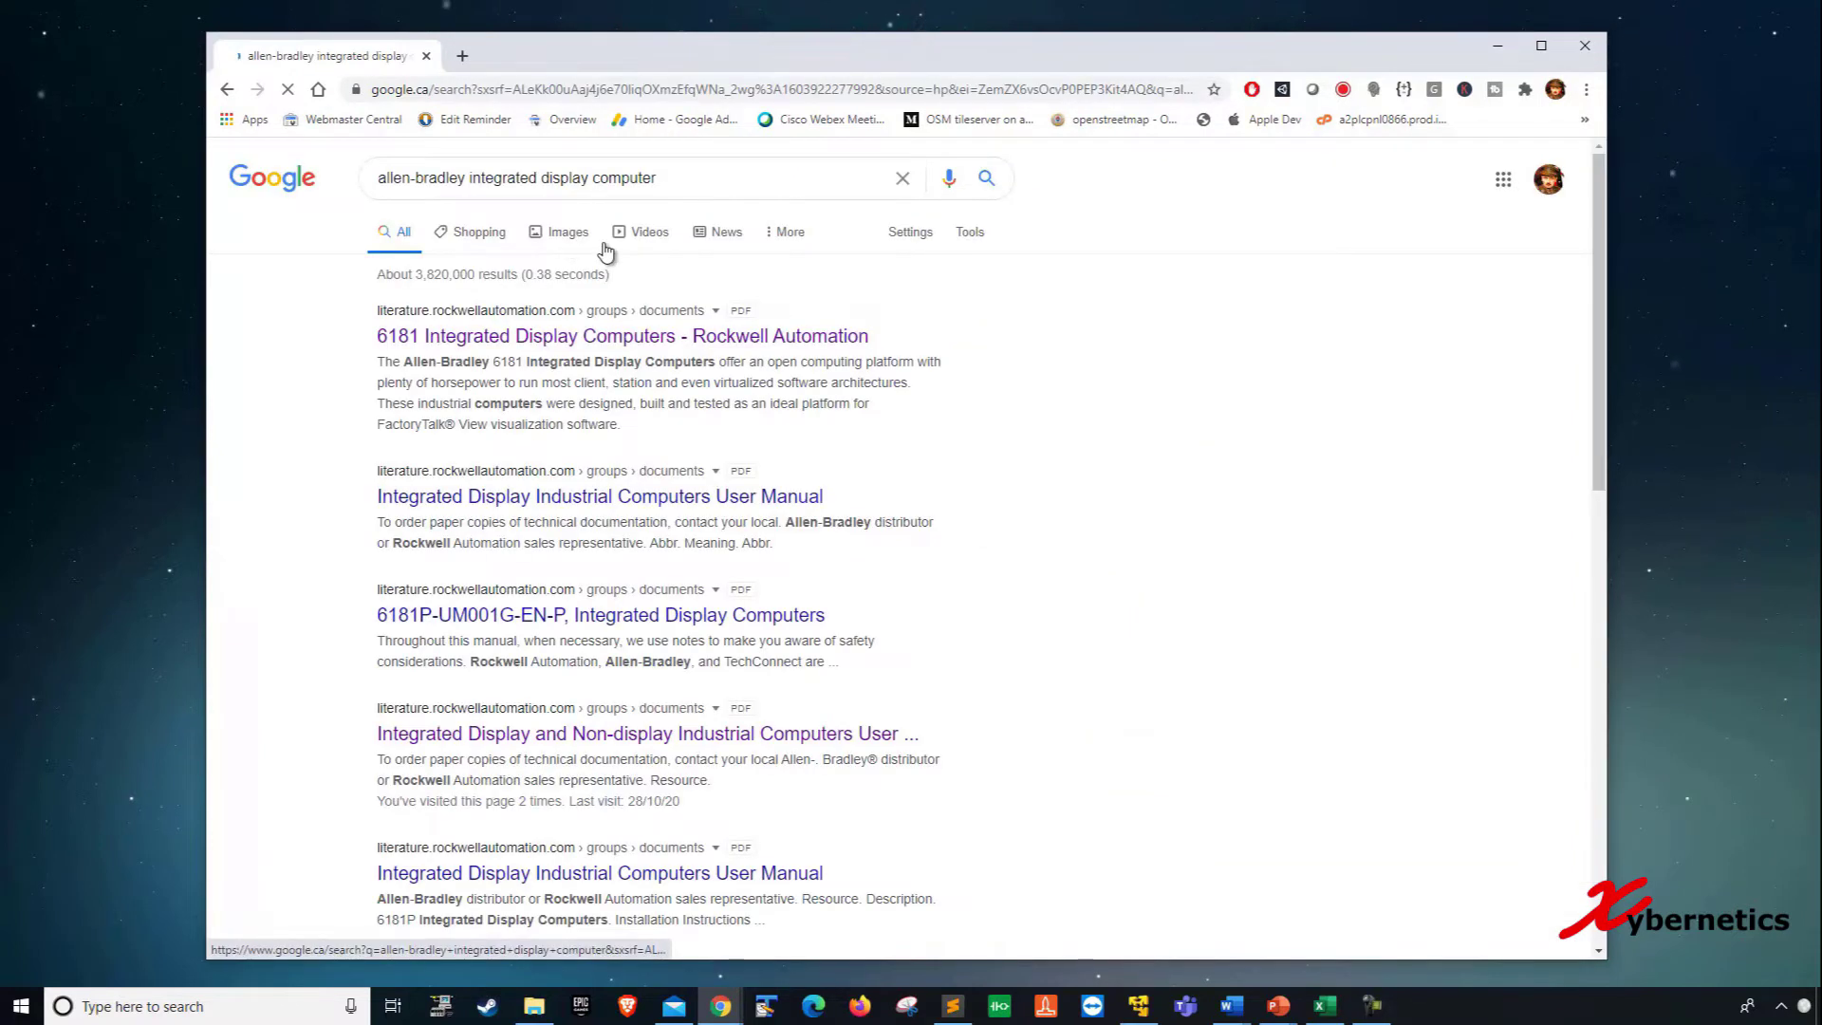
pyautogui.click(567, 237)
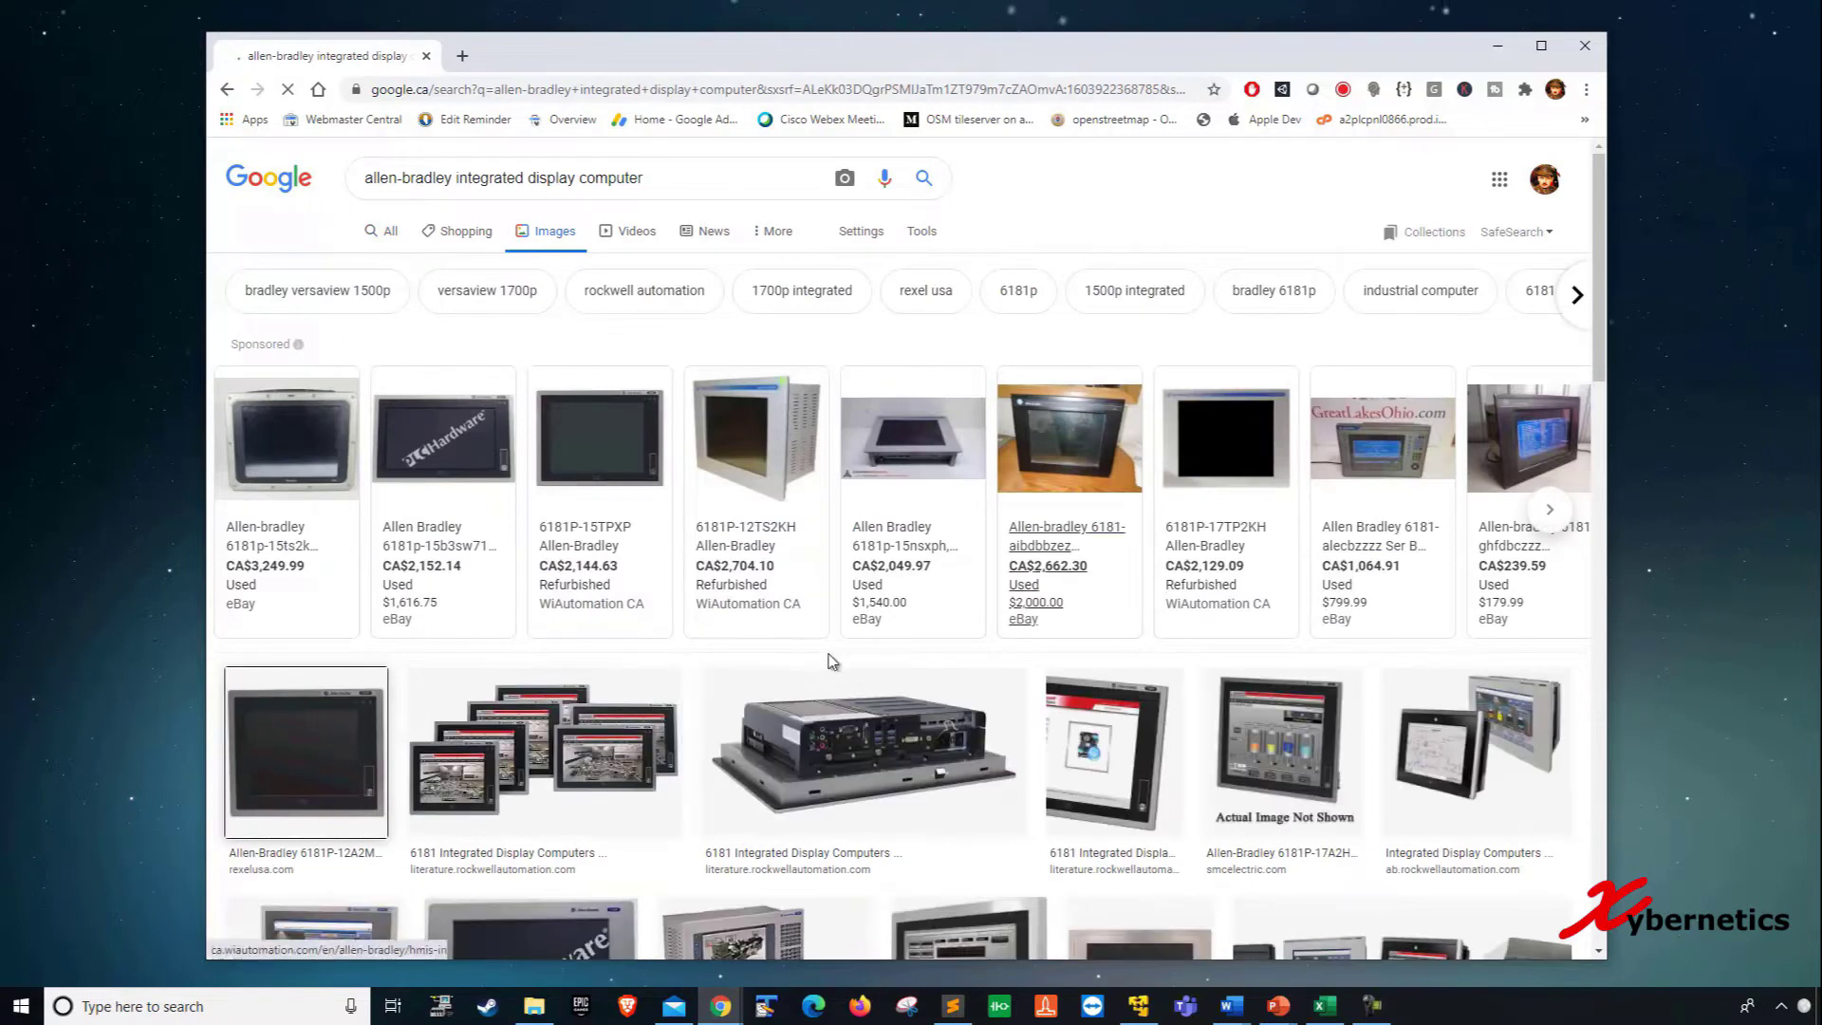
# - Preview image results, including the Rockwell 6181 Integrated Display Computers image
pyautogui.click(342, 748)
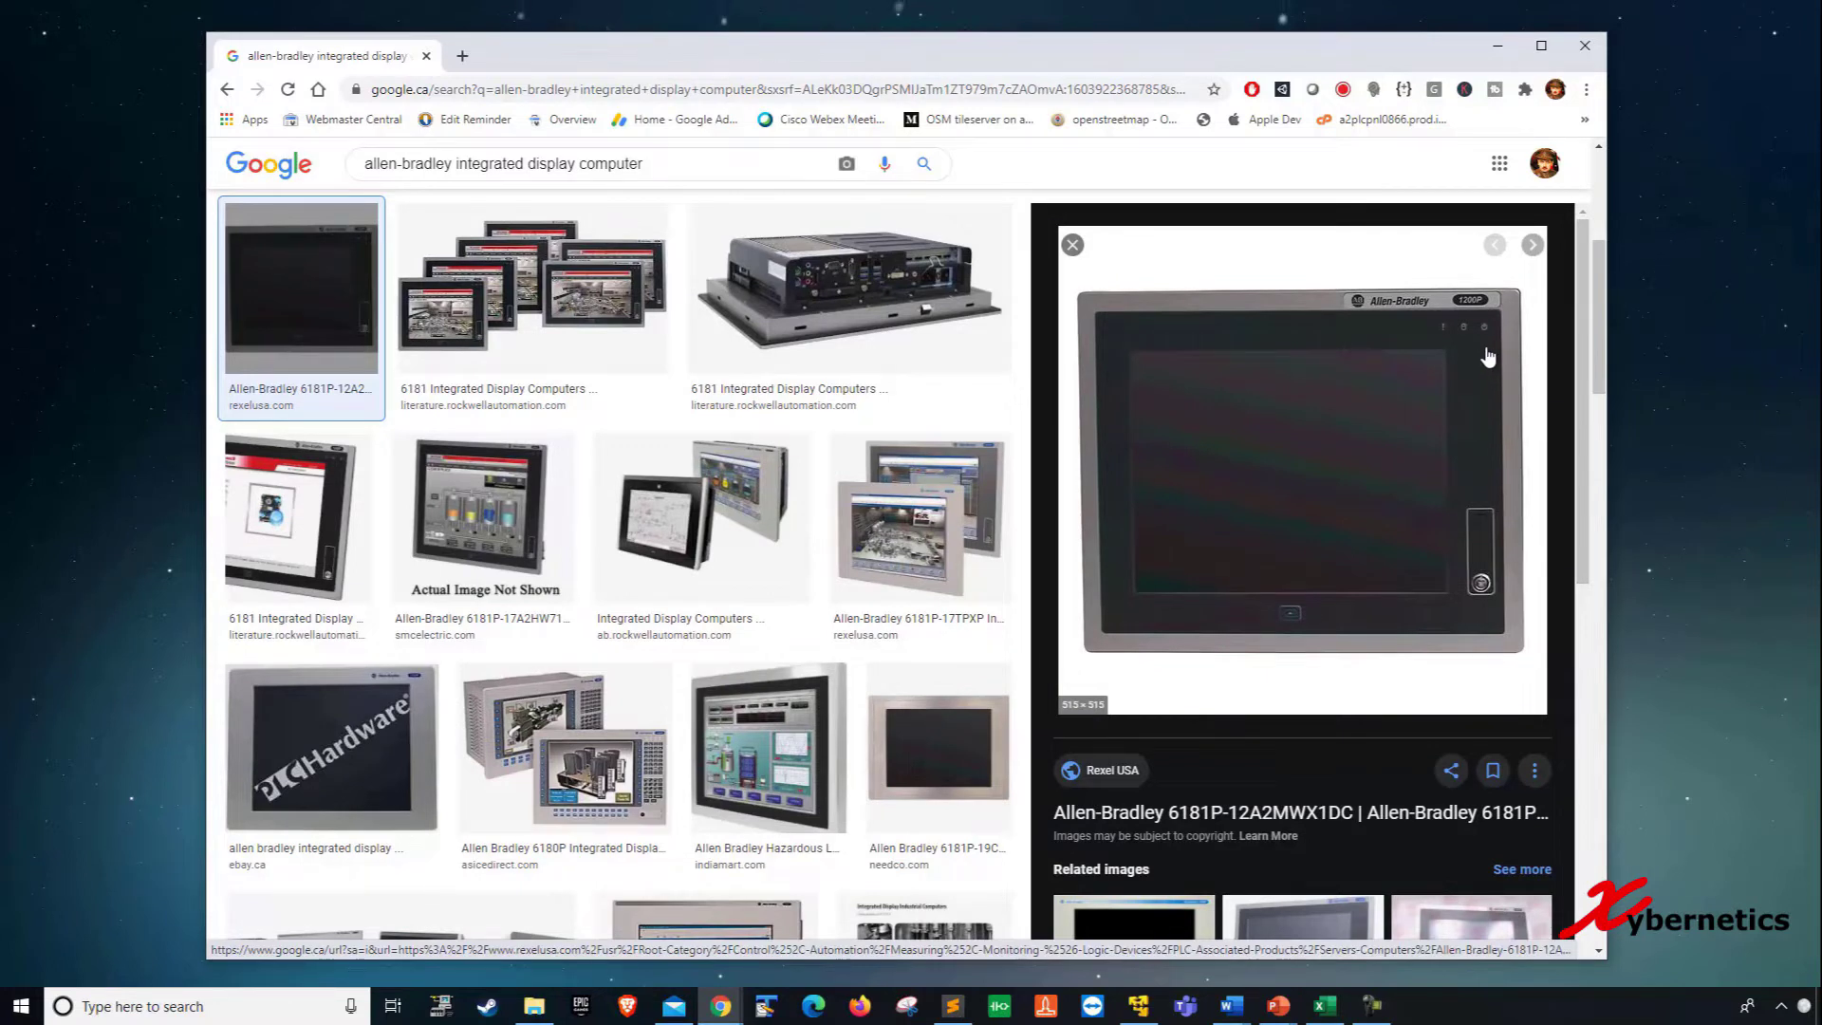
pyautogui.click(887, 304)
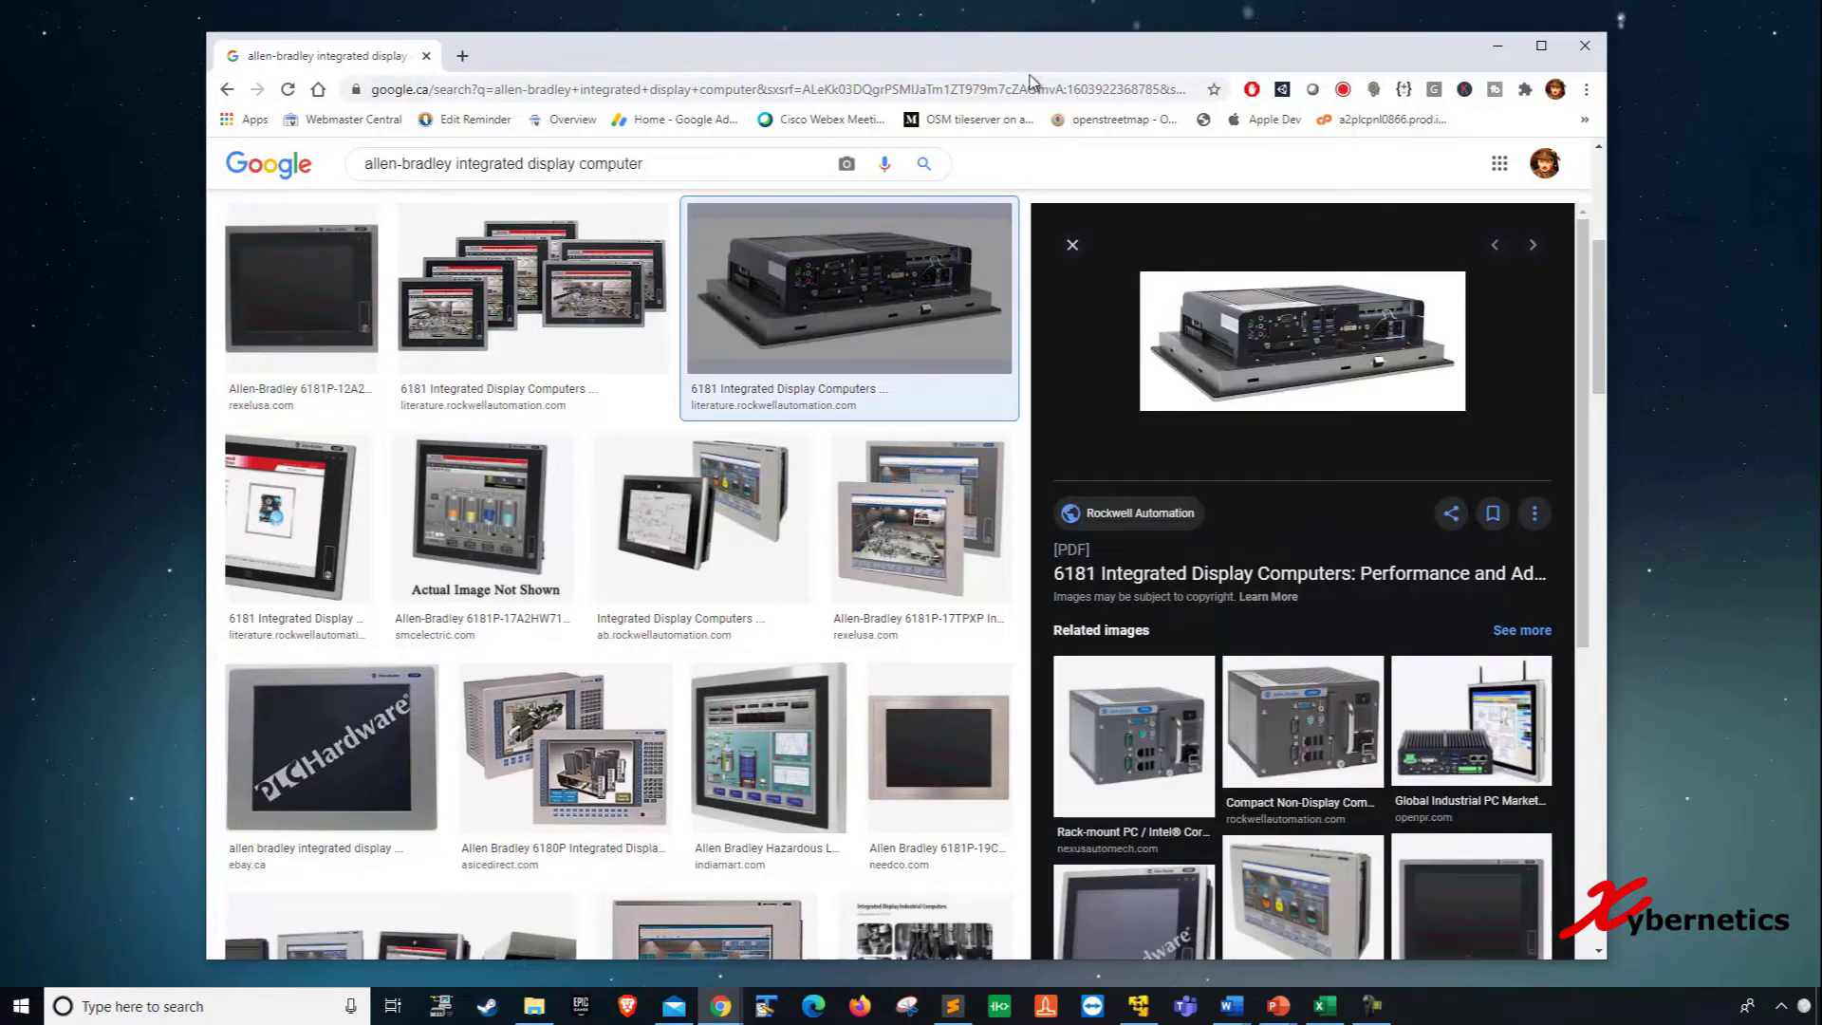
pyautogui.click(929, 93)
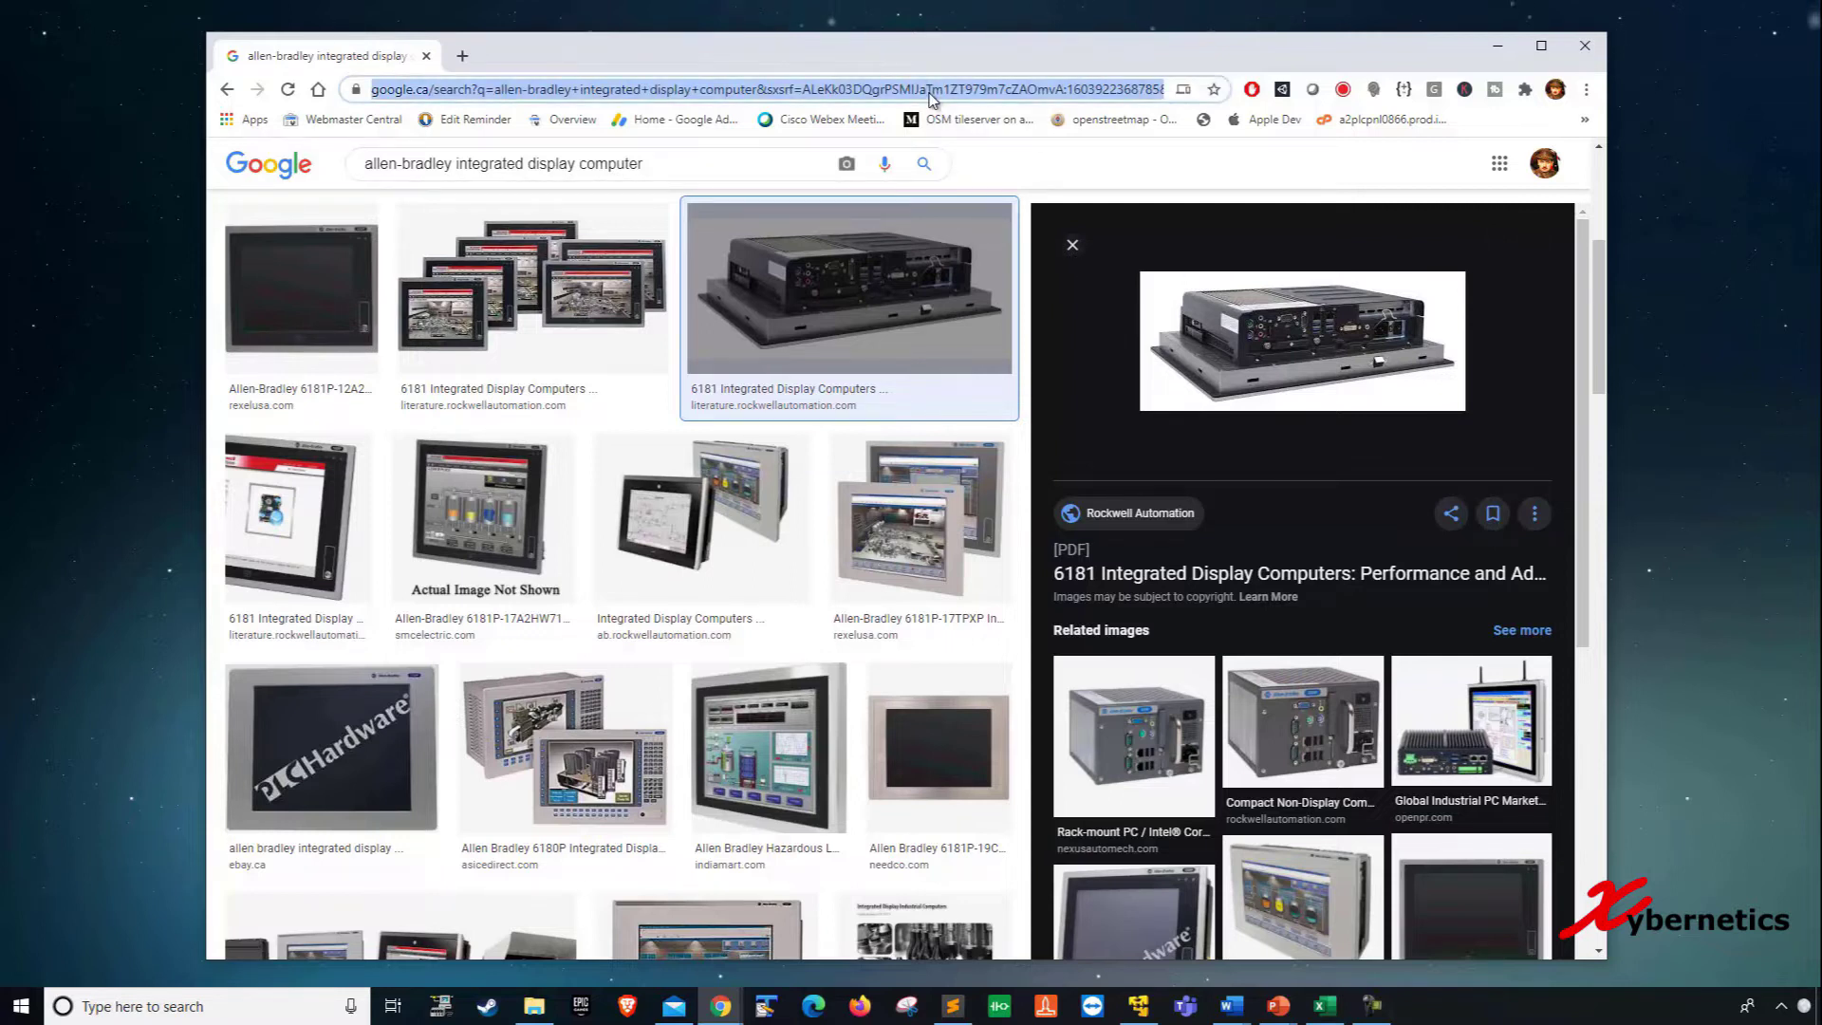
# - Go to ab.com and reach Find Downloads via Support > Compatibility & Downloads
pyautogui.write('ab.com')
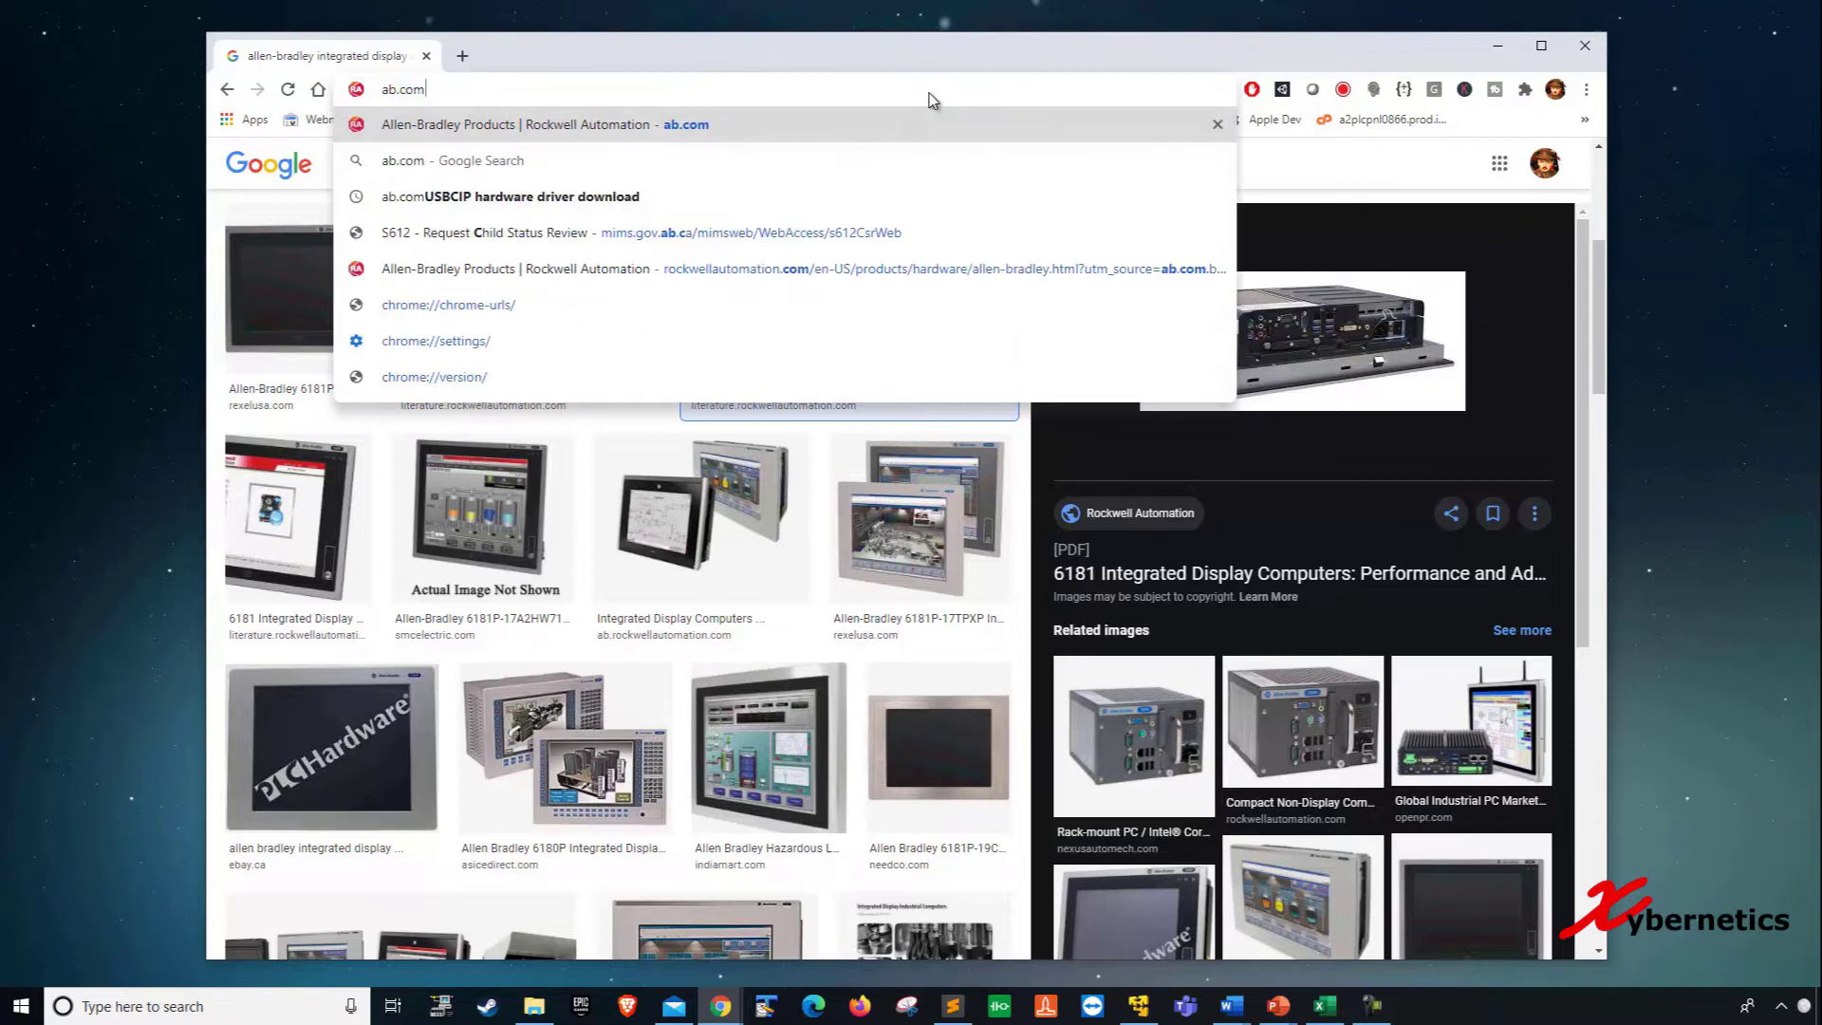
pyautogui.press('Return')
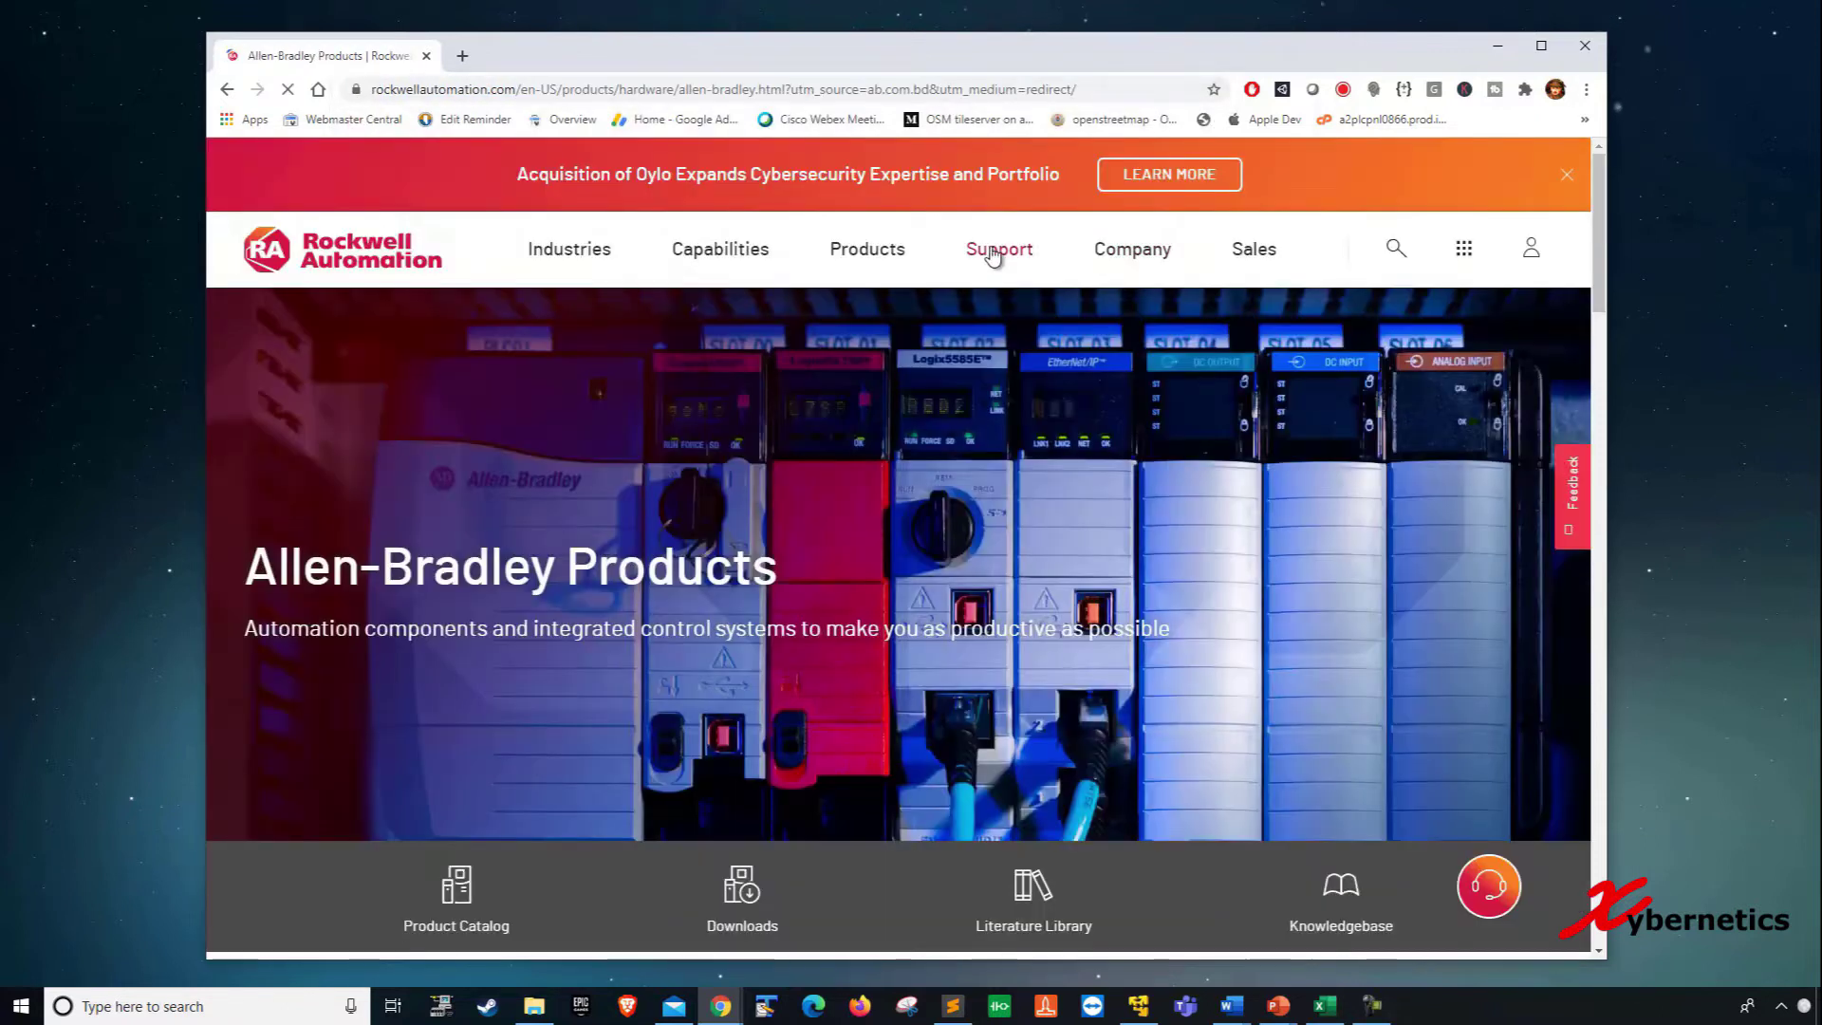
pyautogui.moveTo(994, 256)
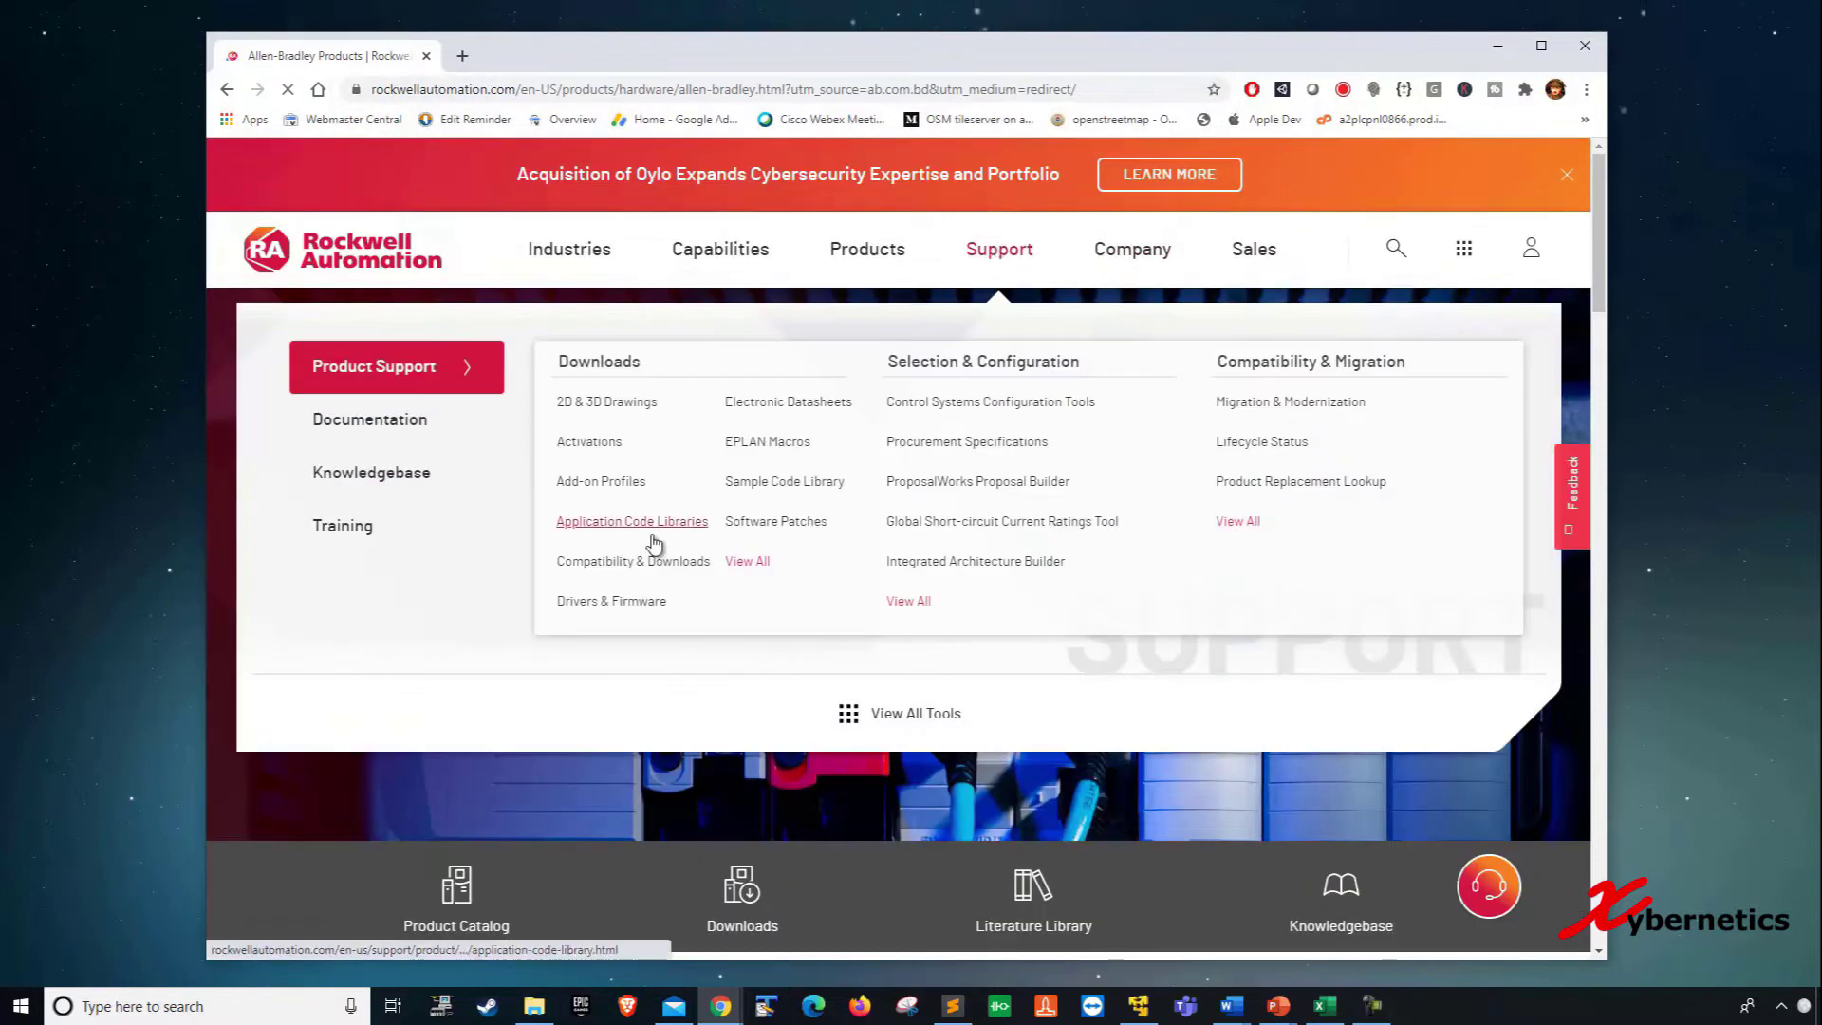
pyautogui.click(650, 567)
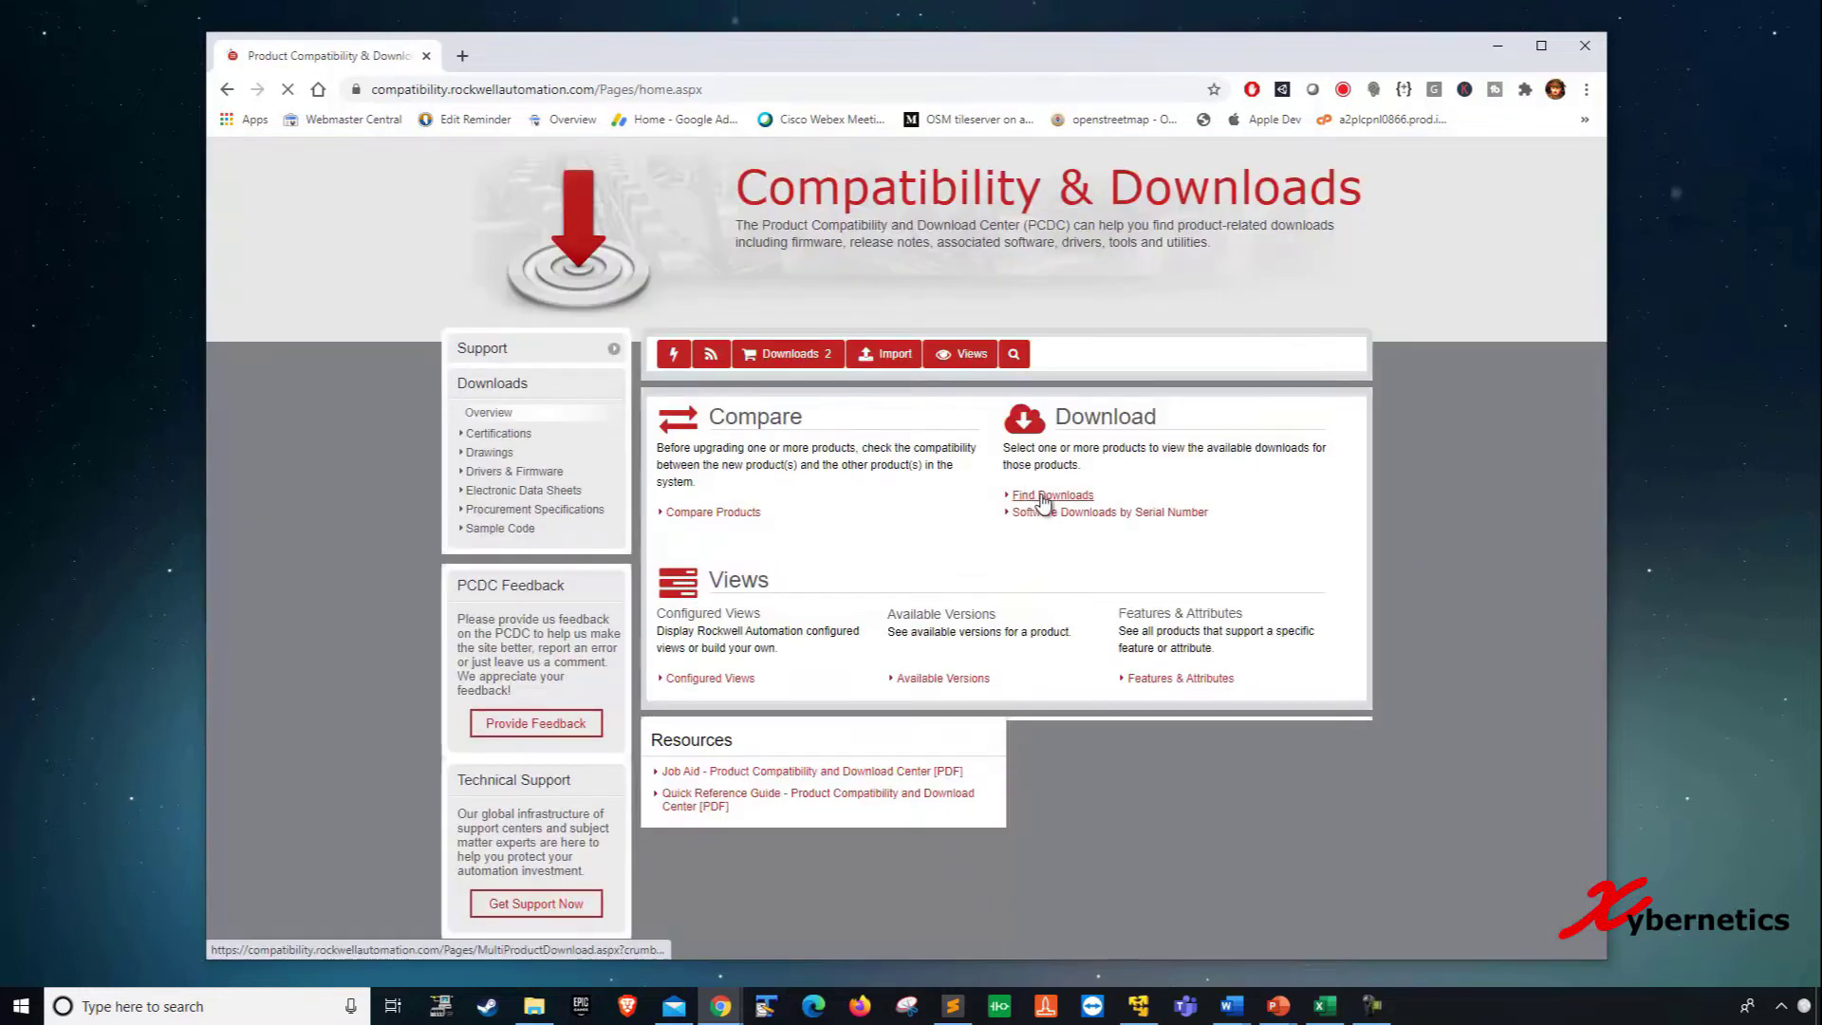
pyautogui.click(1044, 495)
pyautogui.click(527, 366)
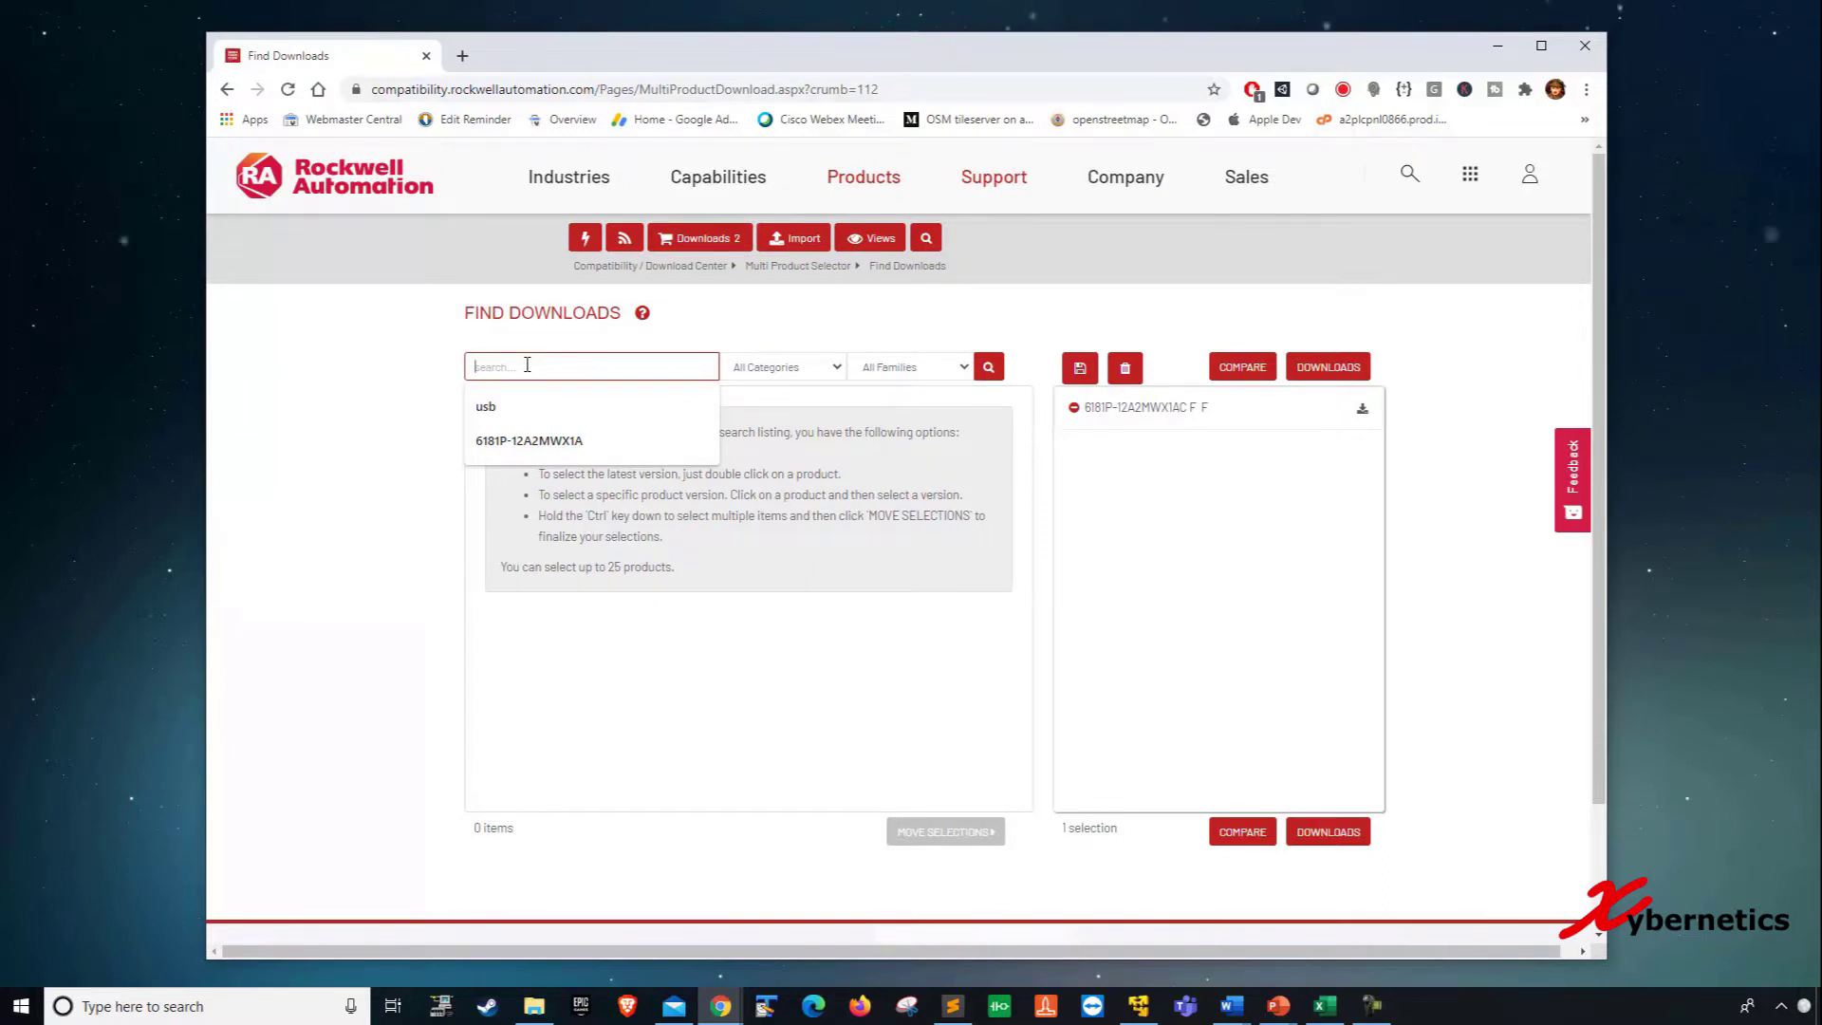
# - Search Find Downloads for 6181P-12A2MWX1A and select the 6181P-12A2MWX1AC result
pyautogui.click(500, 446)
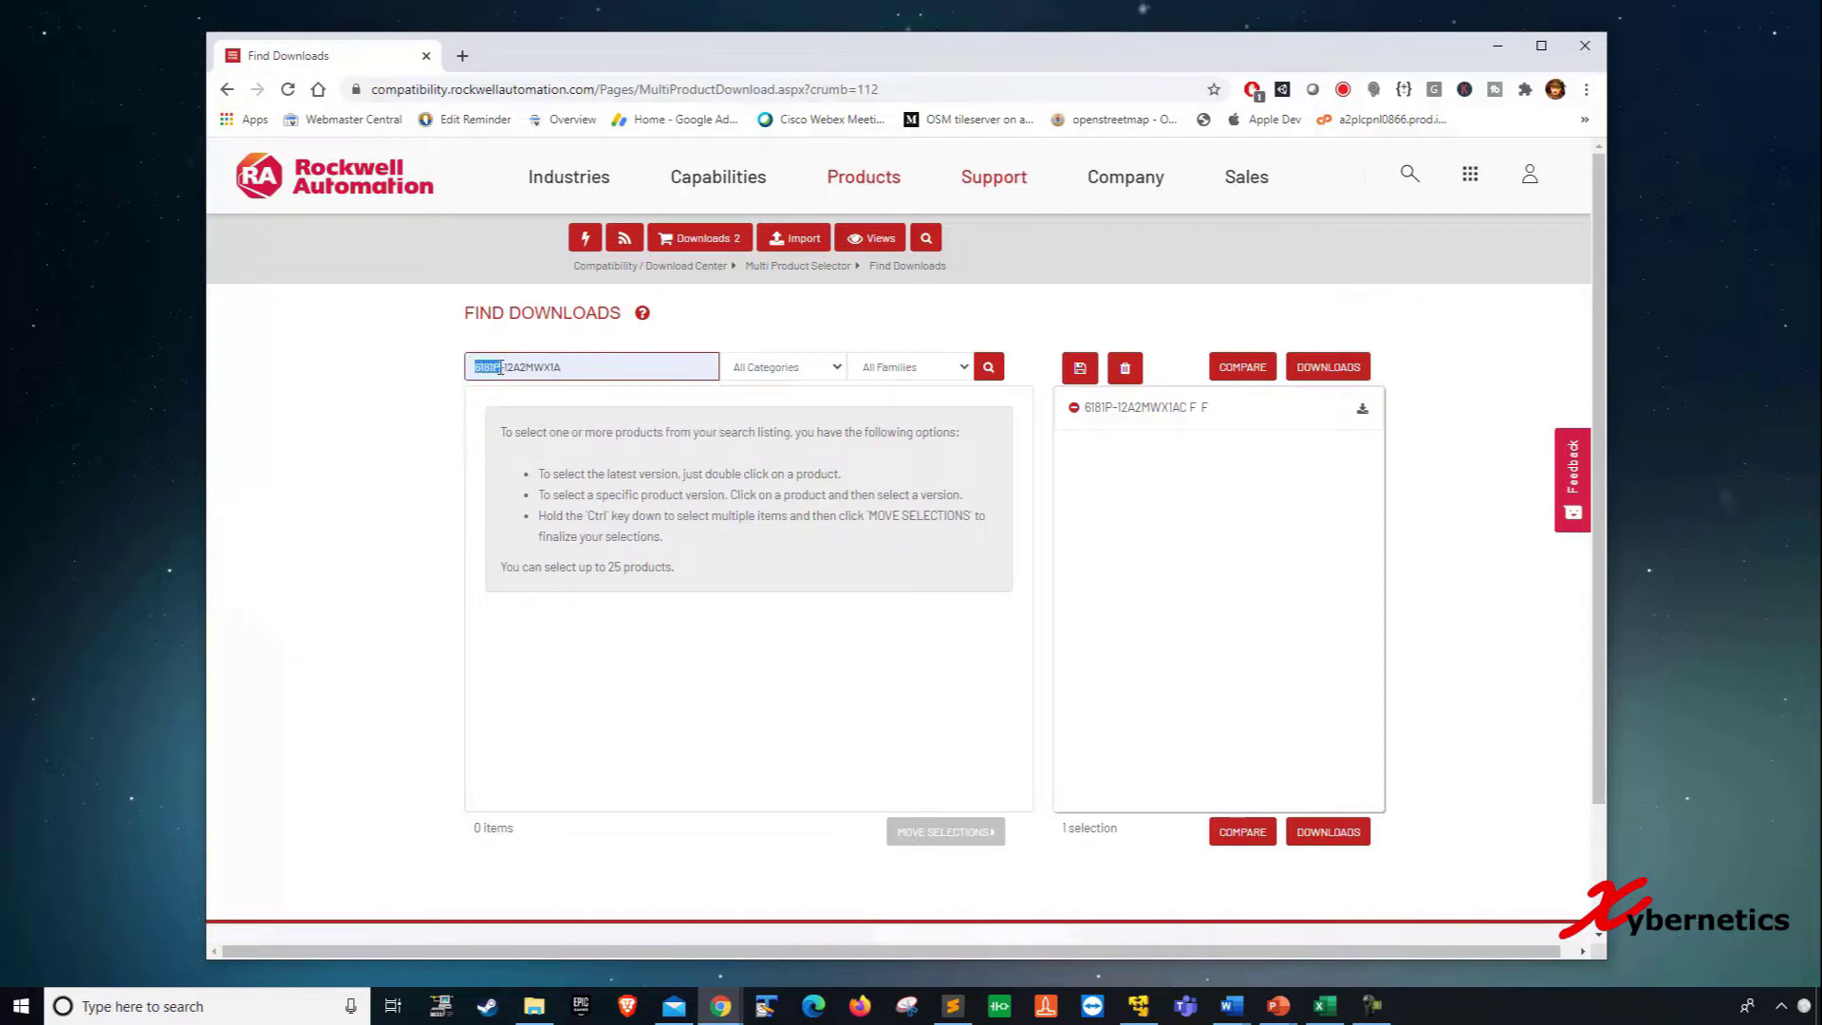
pyautogui.press('Return')
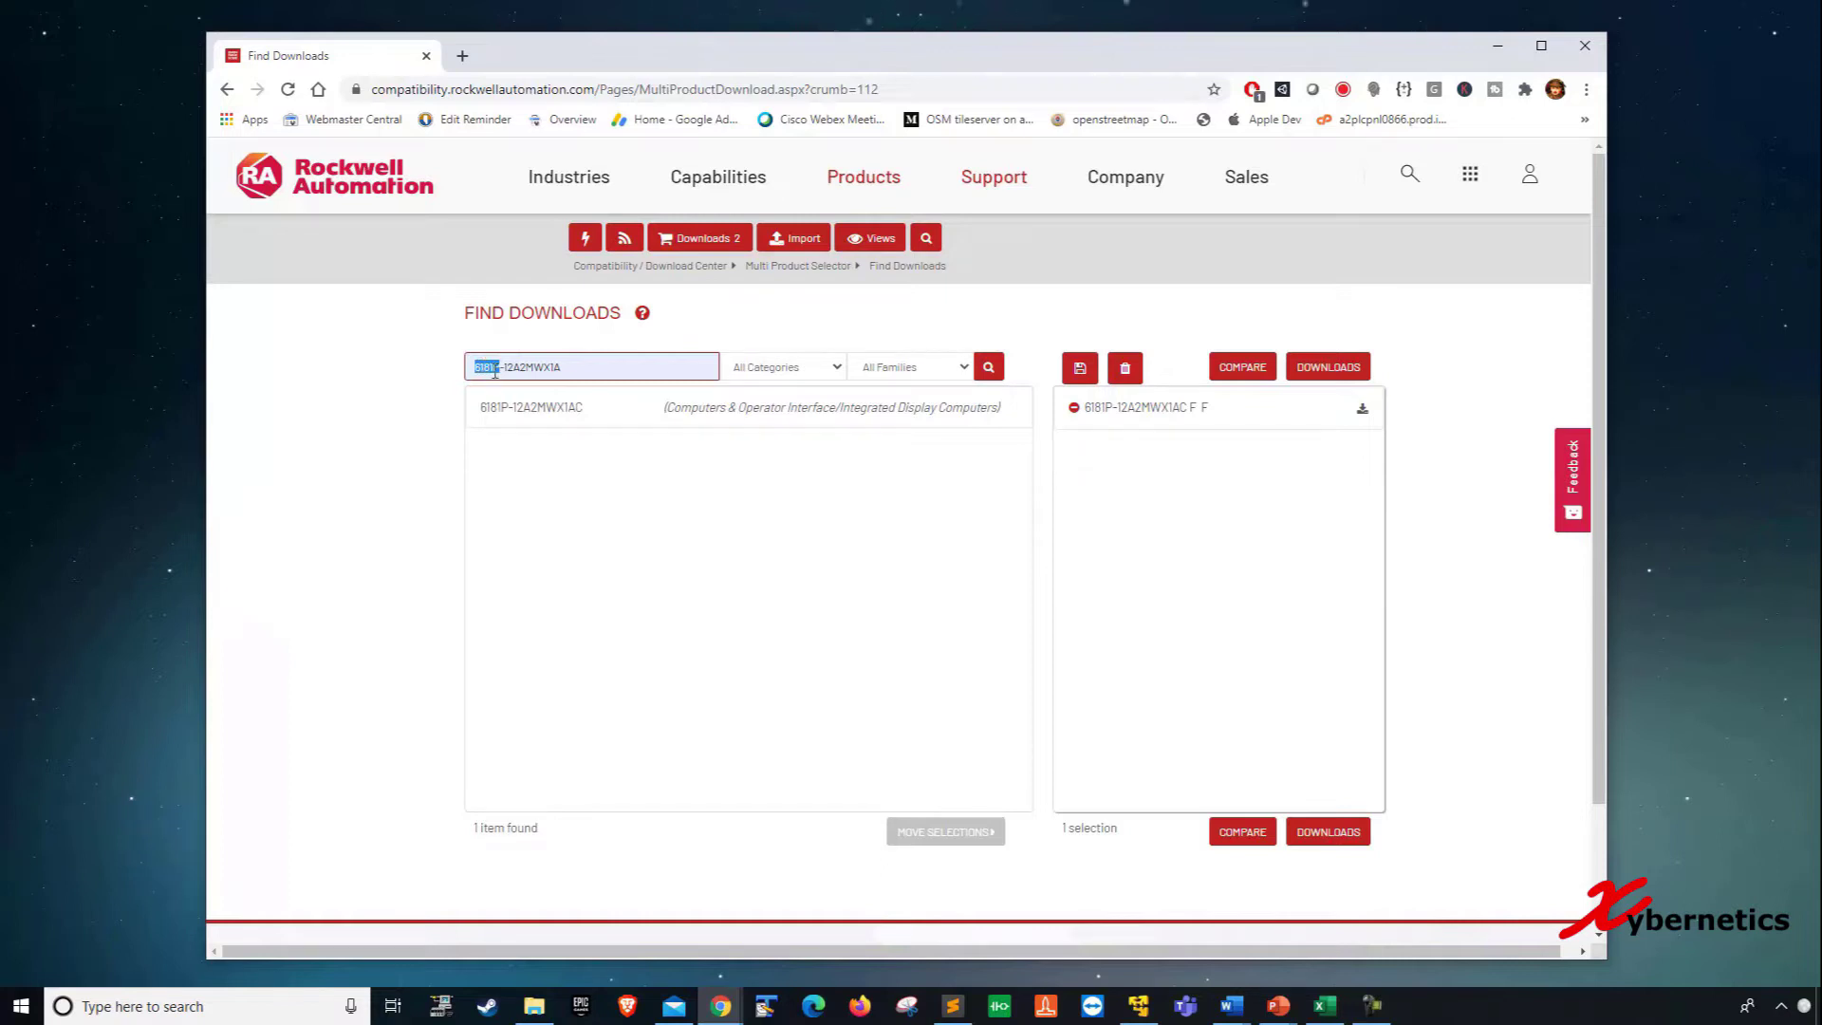
pyautogui.click(626, 366)
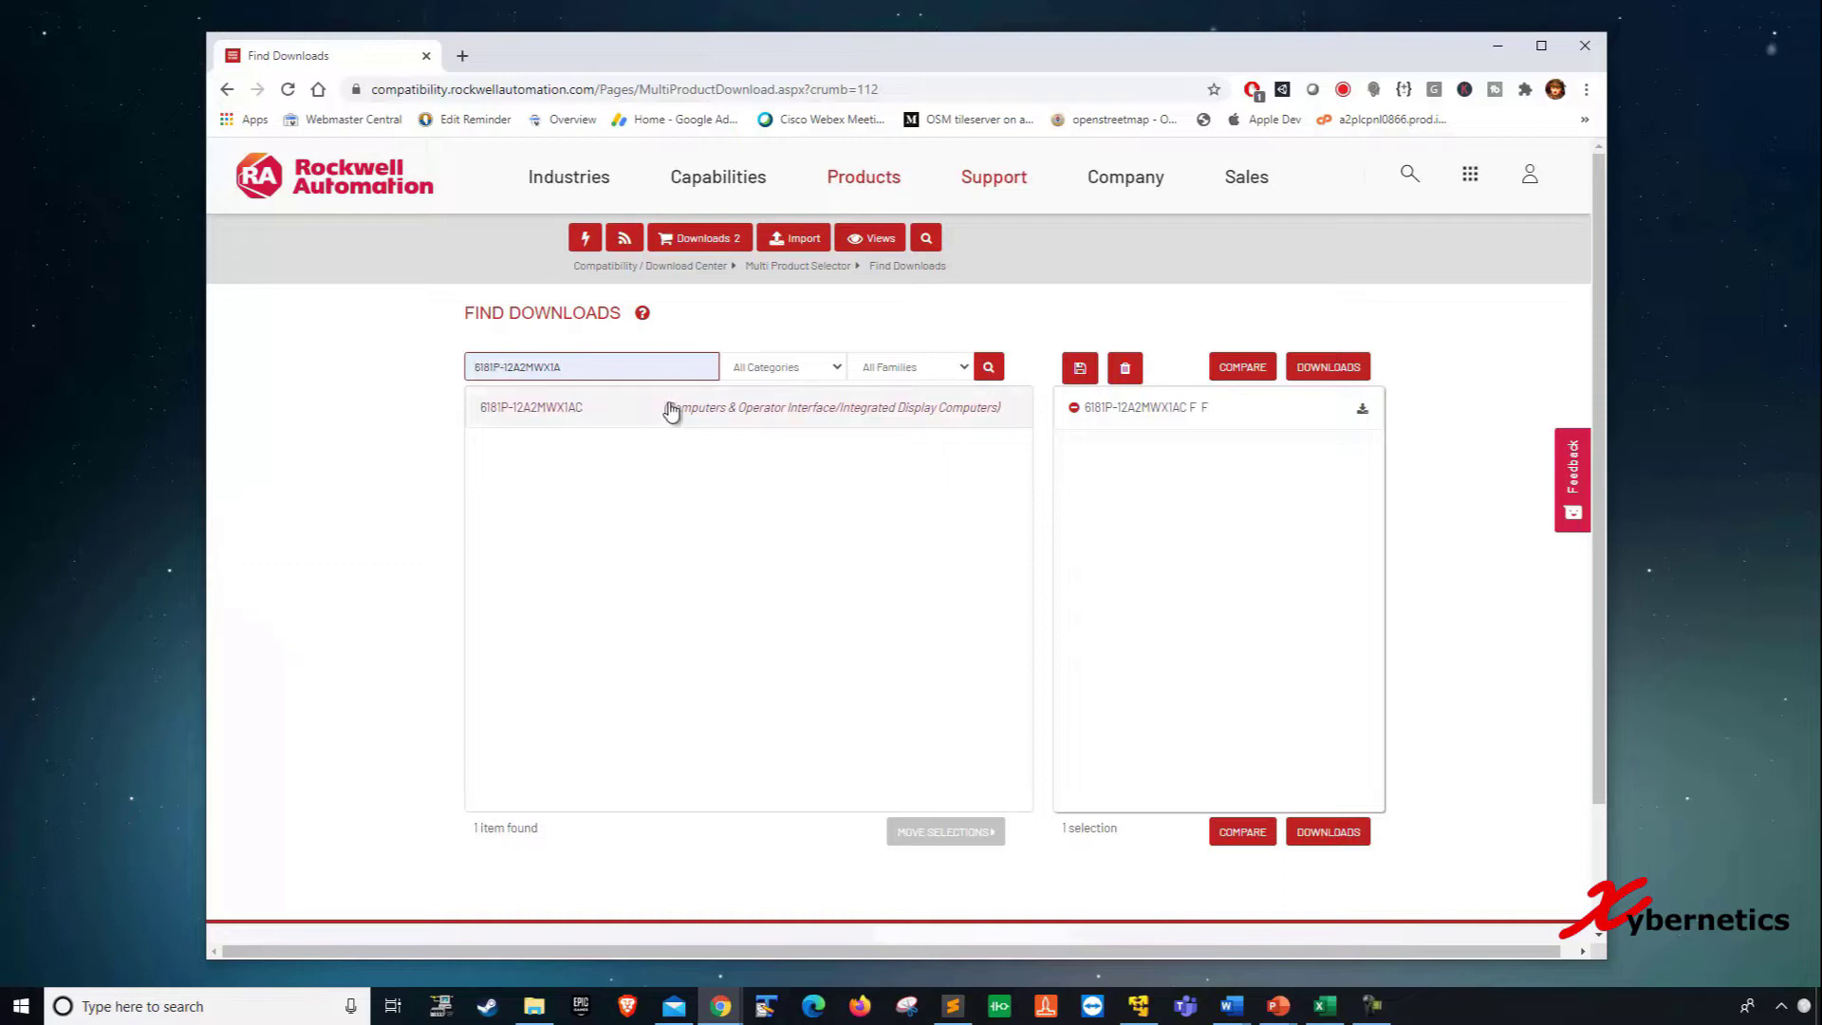
pyautogui.click(988, 367)
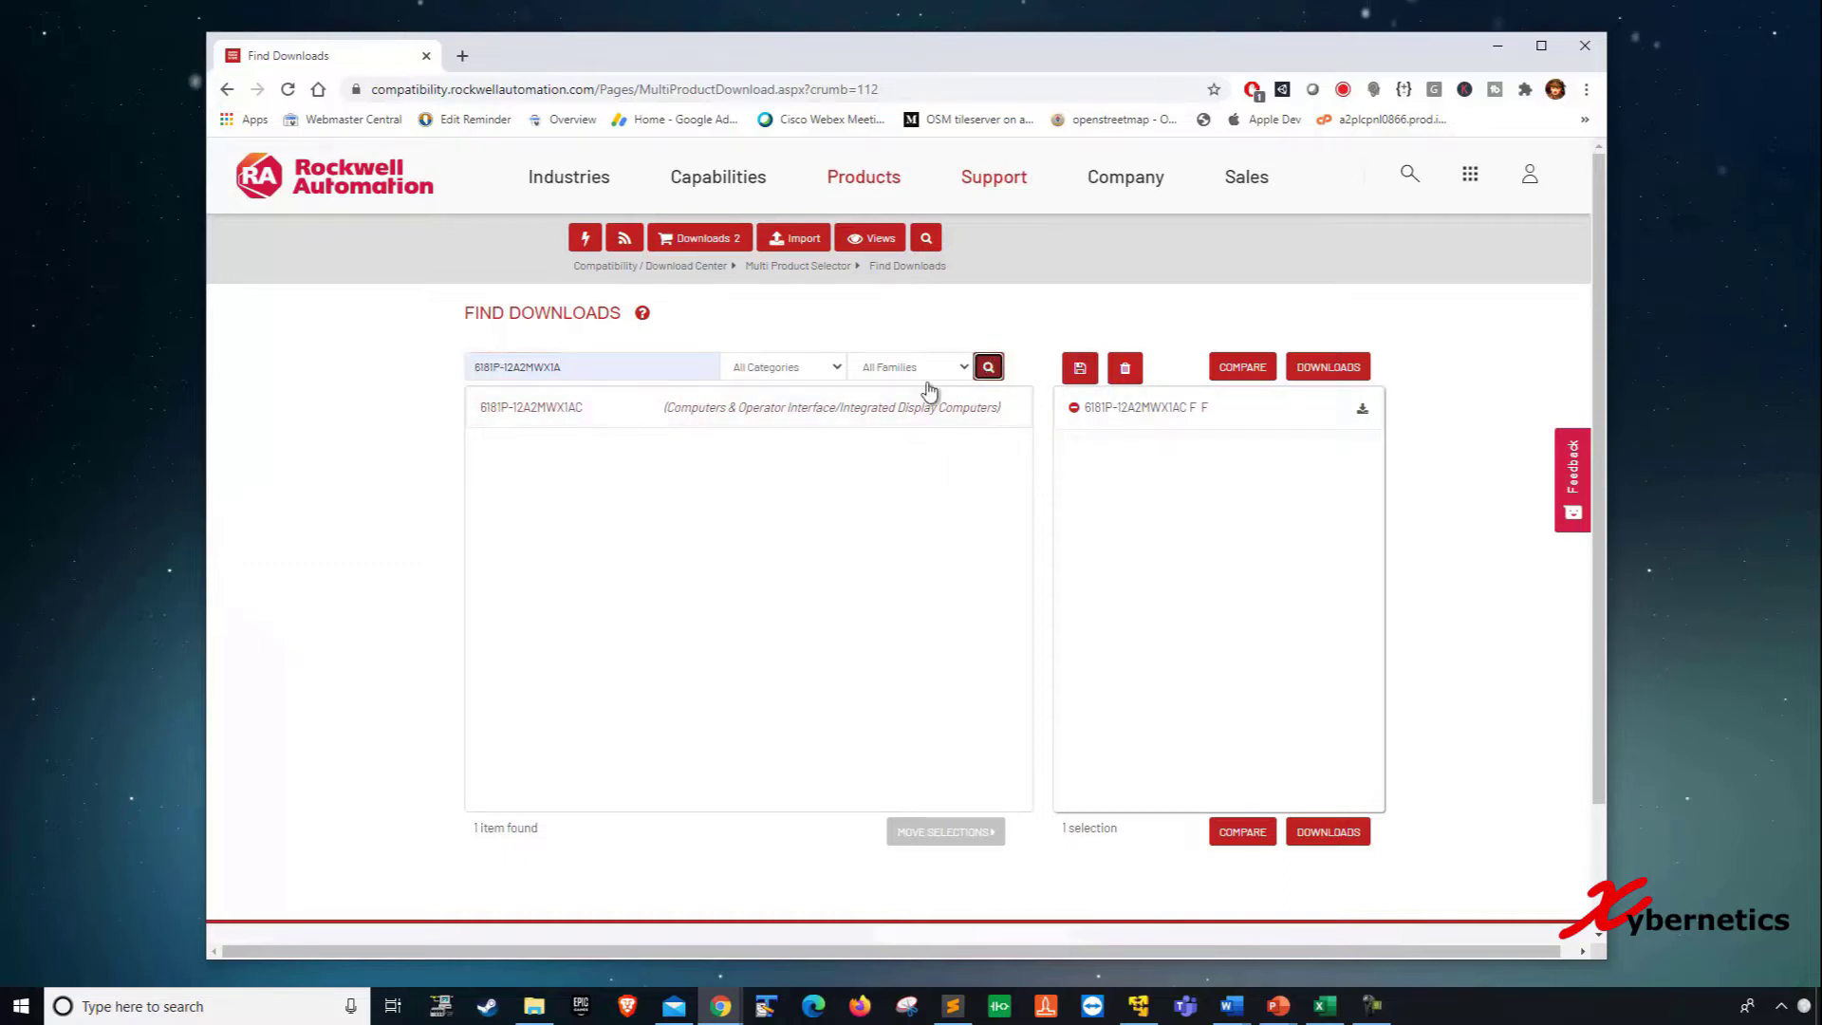
pyautogui.click(622, 409)
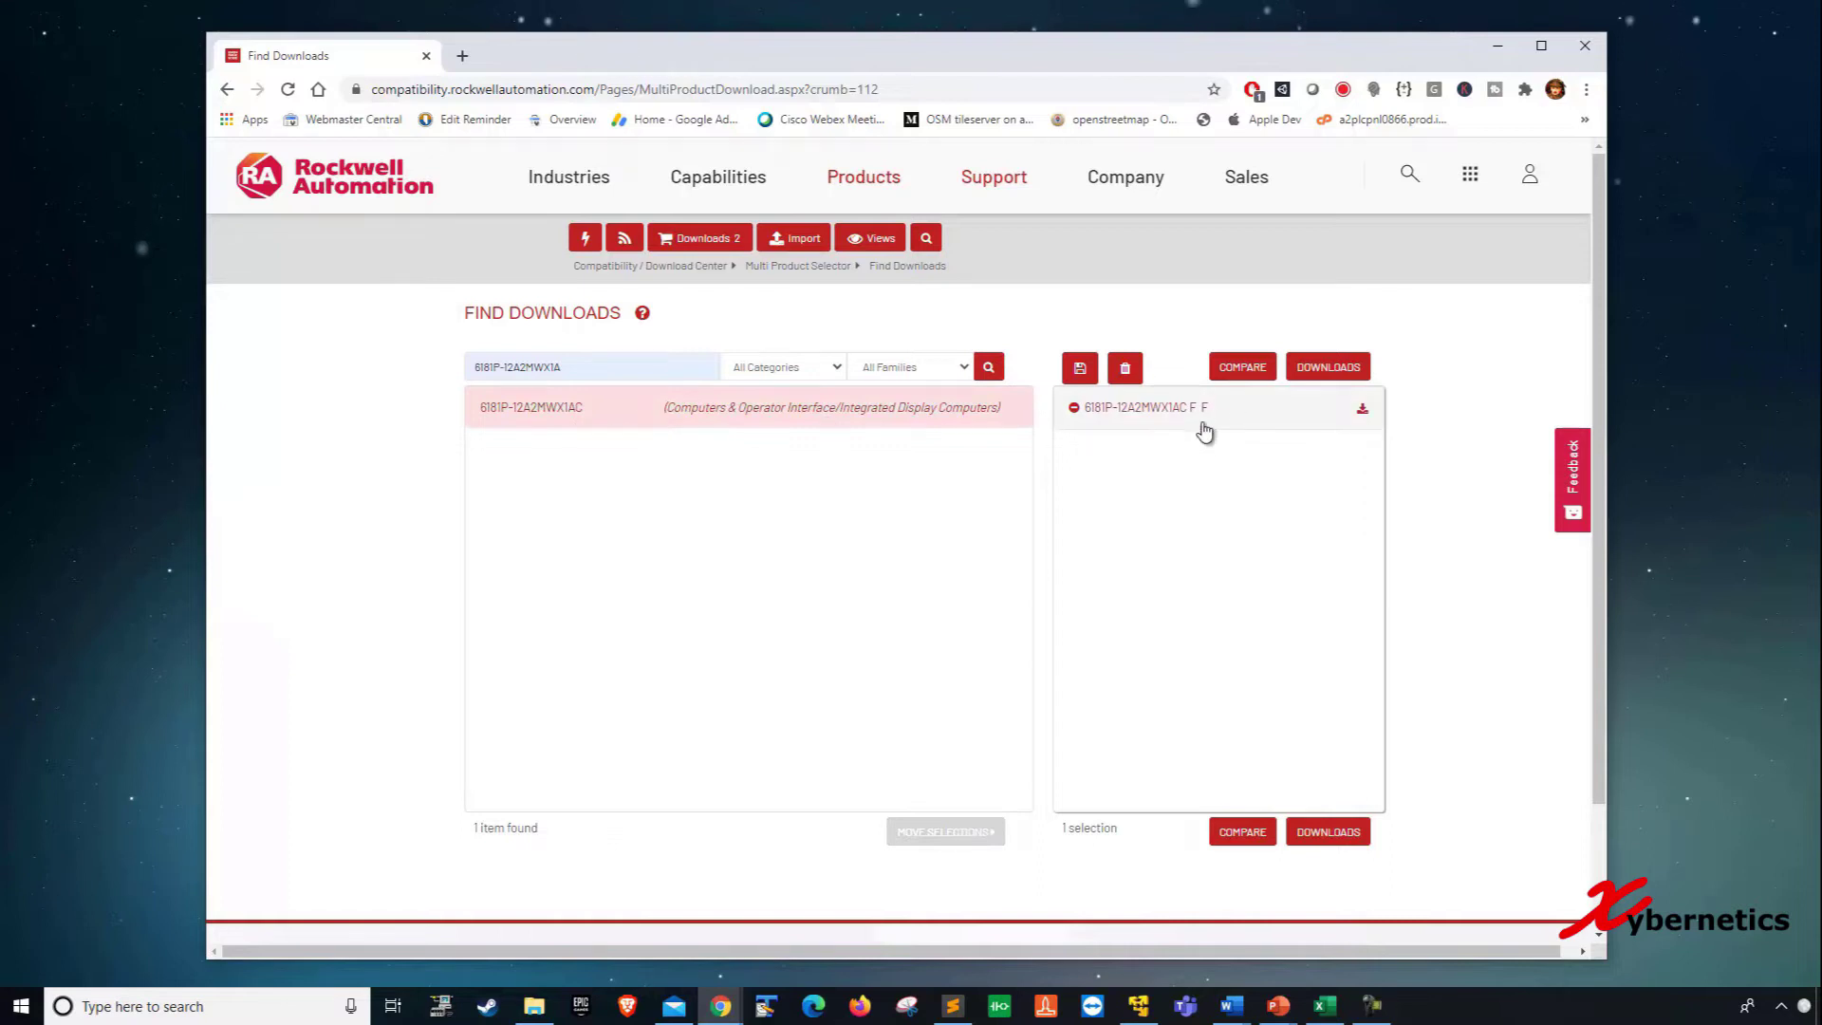
# - Show the 6181P-12A2MWX1AC files, check the AMI Rescue and Ghost Format images, and close the list
pyautogui.click(1363, 410)
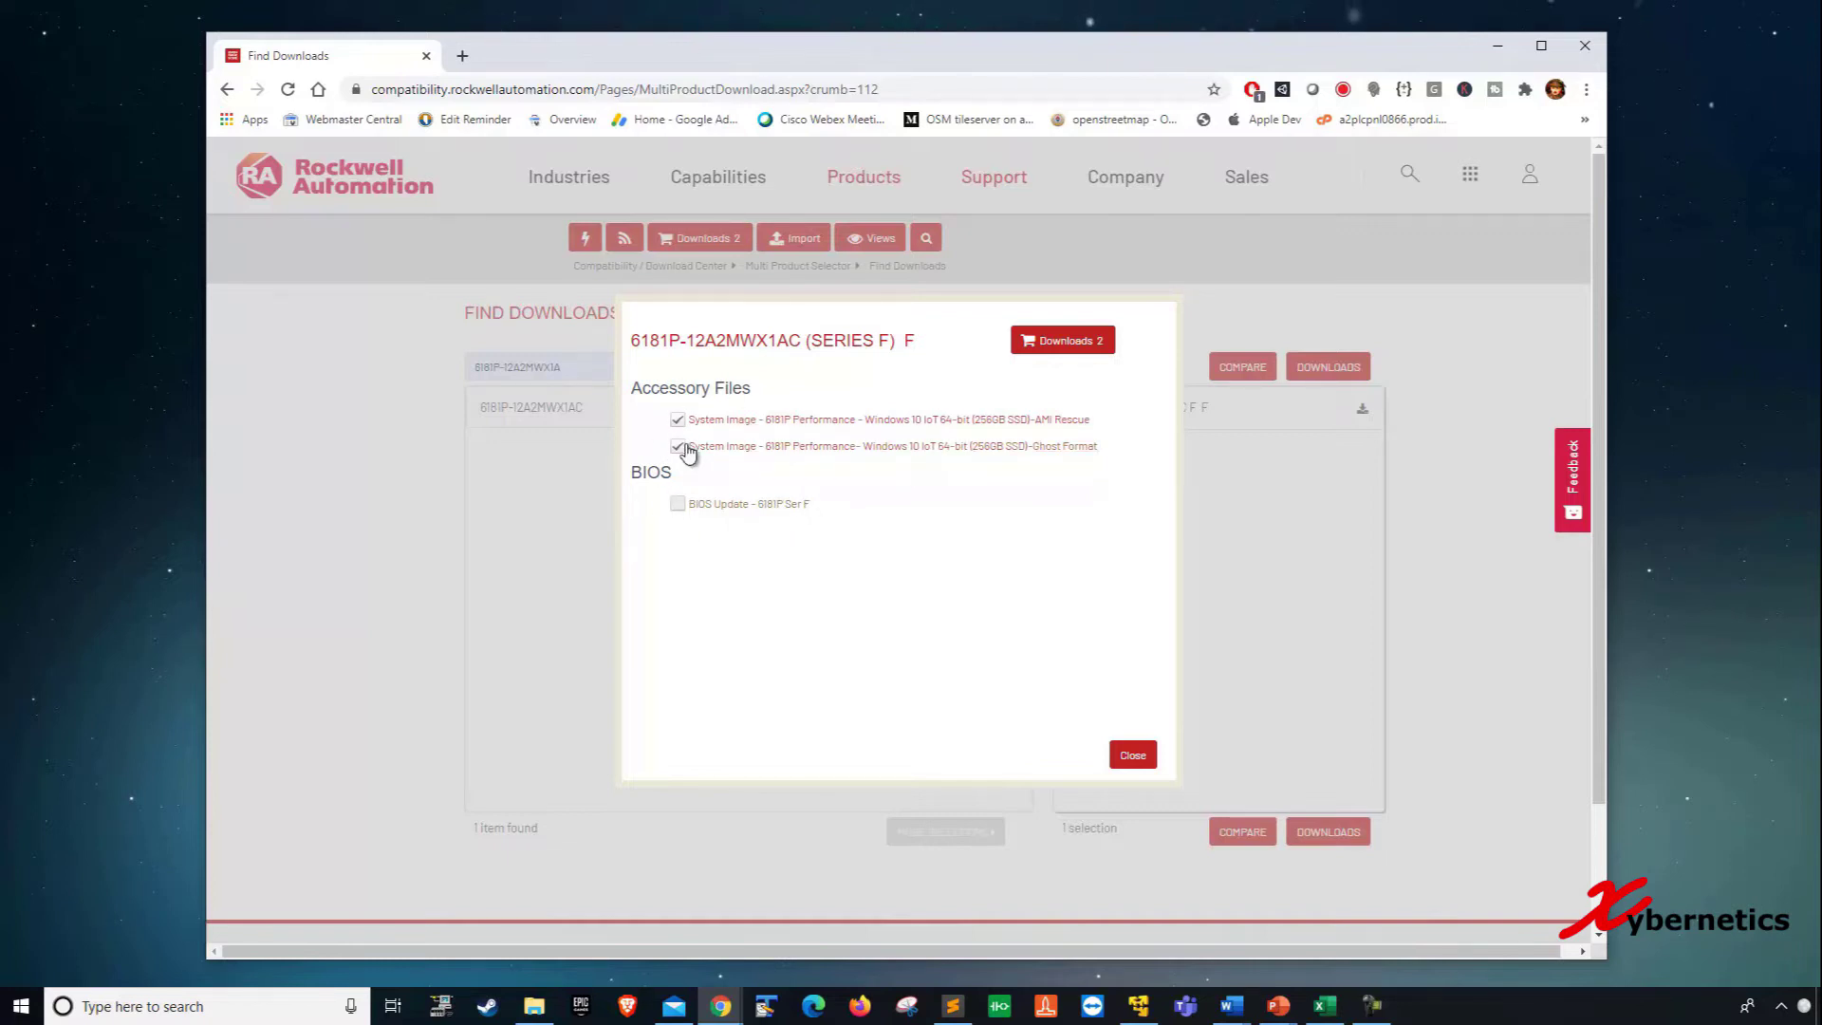
pyautogui.click(1061, 349)
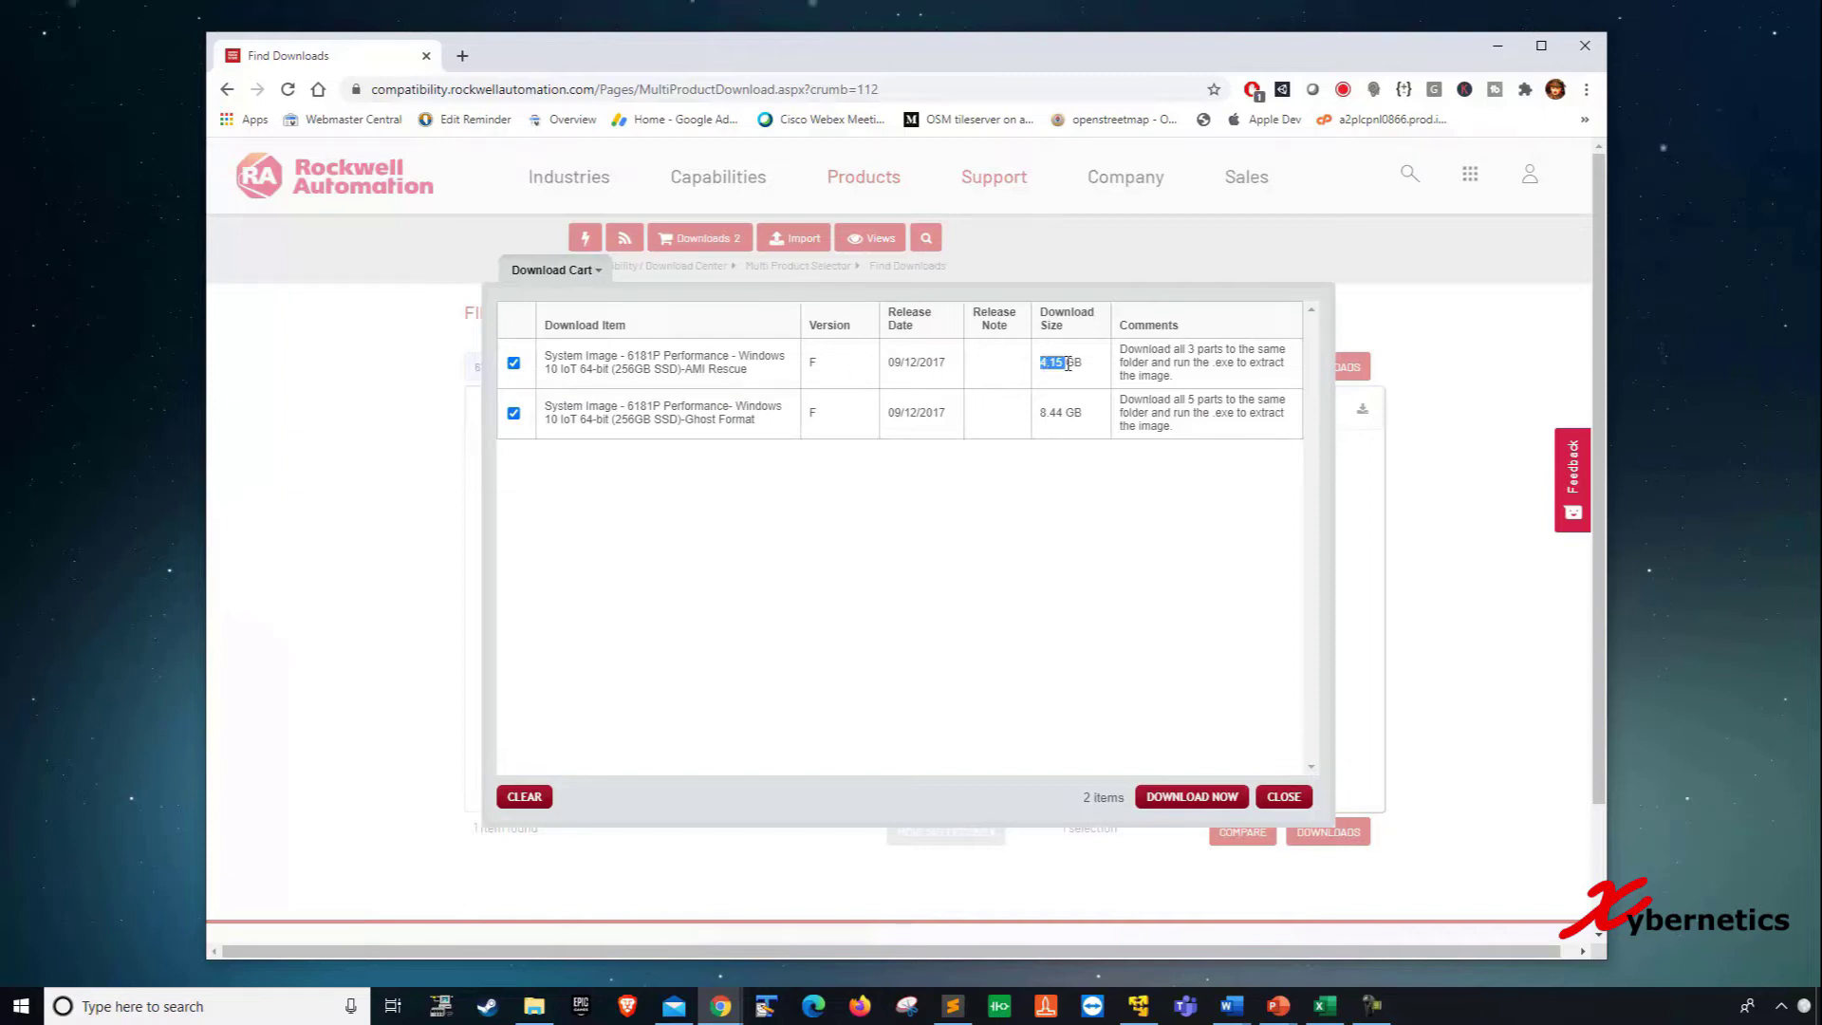
# - Review the cart's Ghost Format and AMI Rescue items and the 4.15 GB download size
pyautogui.moveTo(685, 421); pyautogui.dragTo(767, 429)
pyautogui.click(1078, 449)
pyautogui.moveTo(1196, 428); pyautogui.dragTo(555, 352)
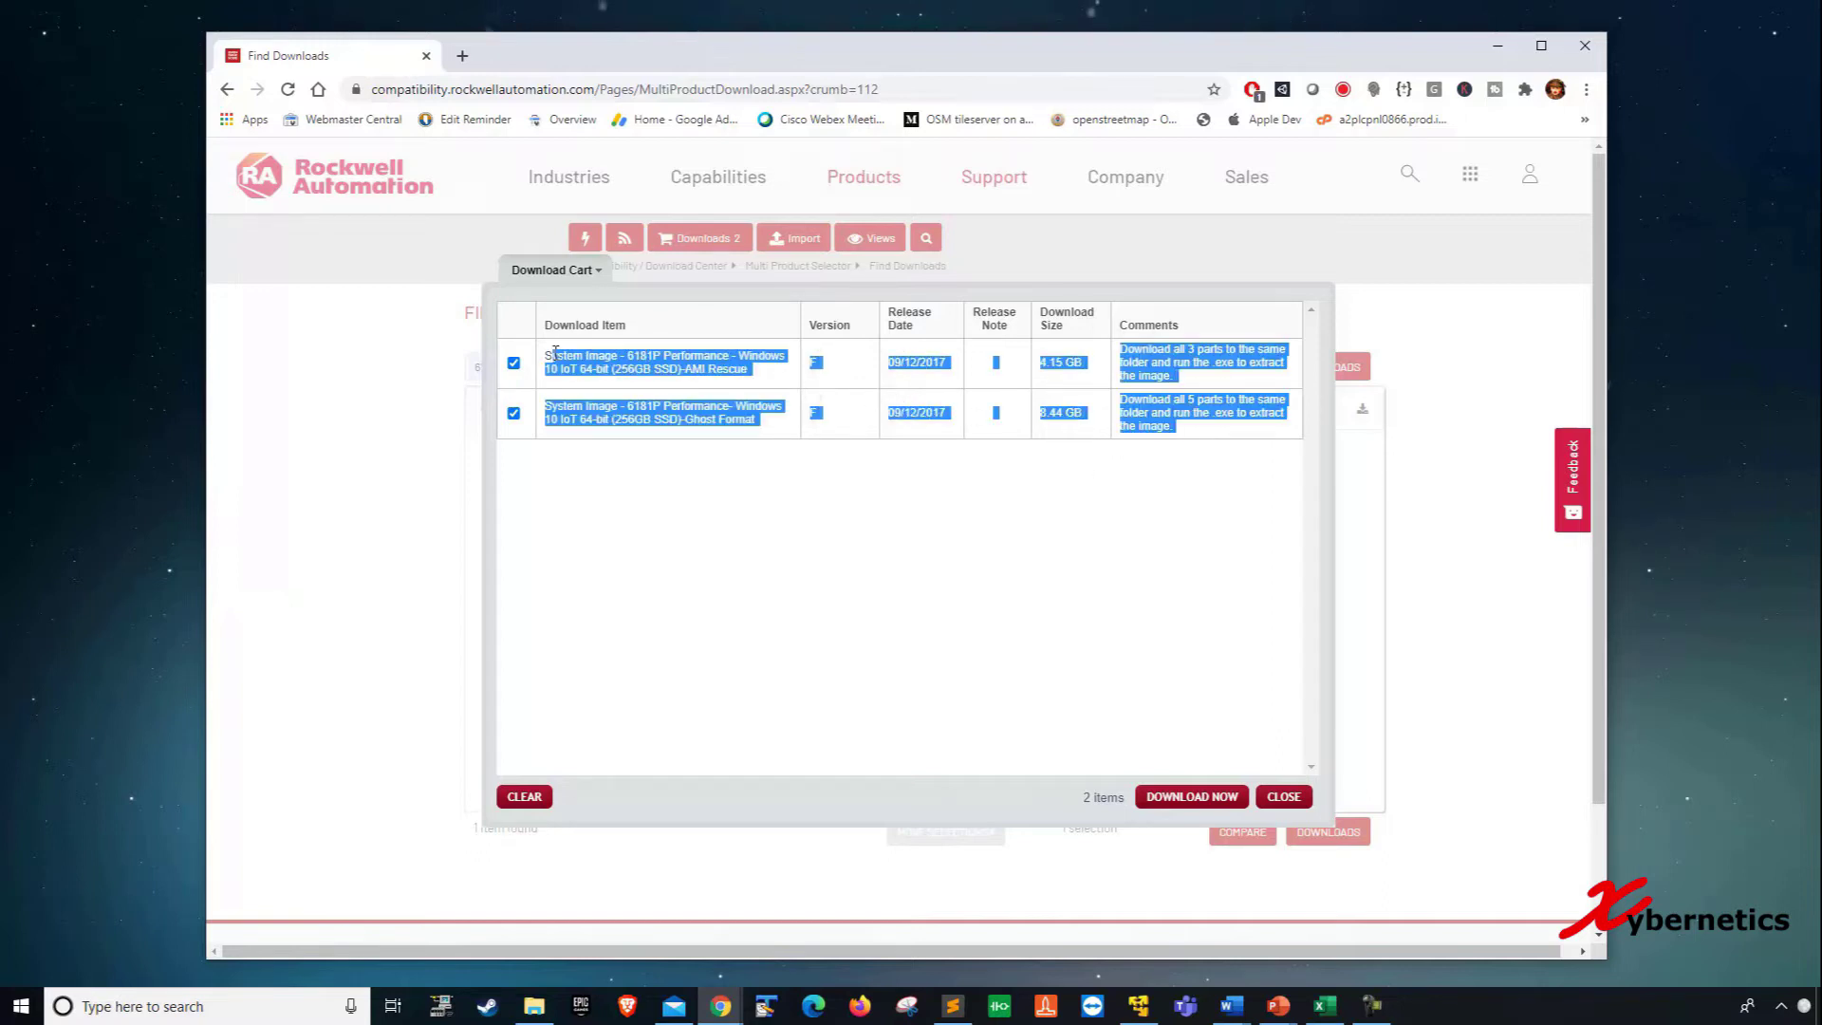
pyautogui.click(1059, 410)
pyautogui.moveTo(1040, 361); pyautogui.dragTo(1076, 368)
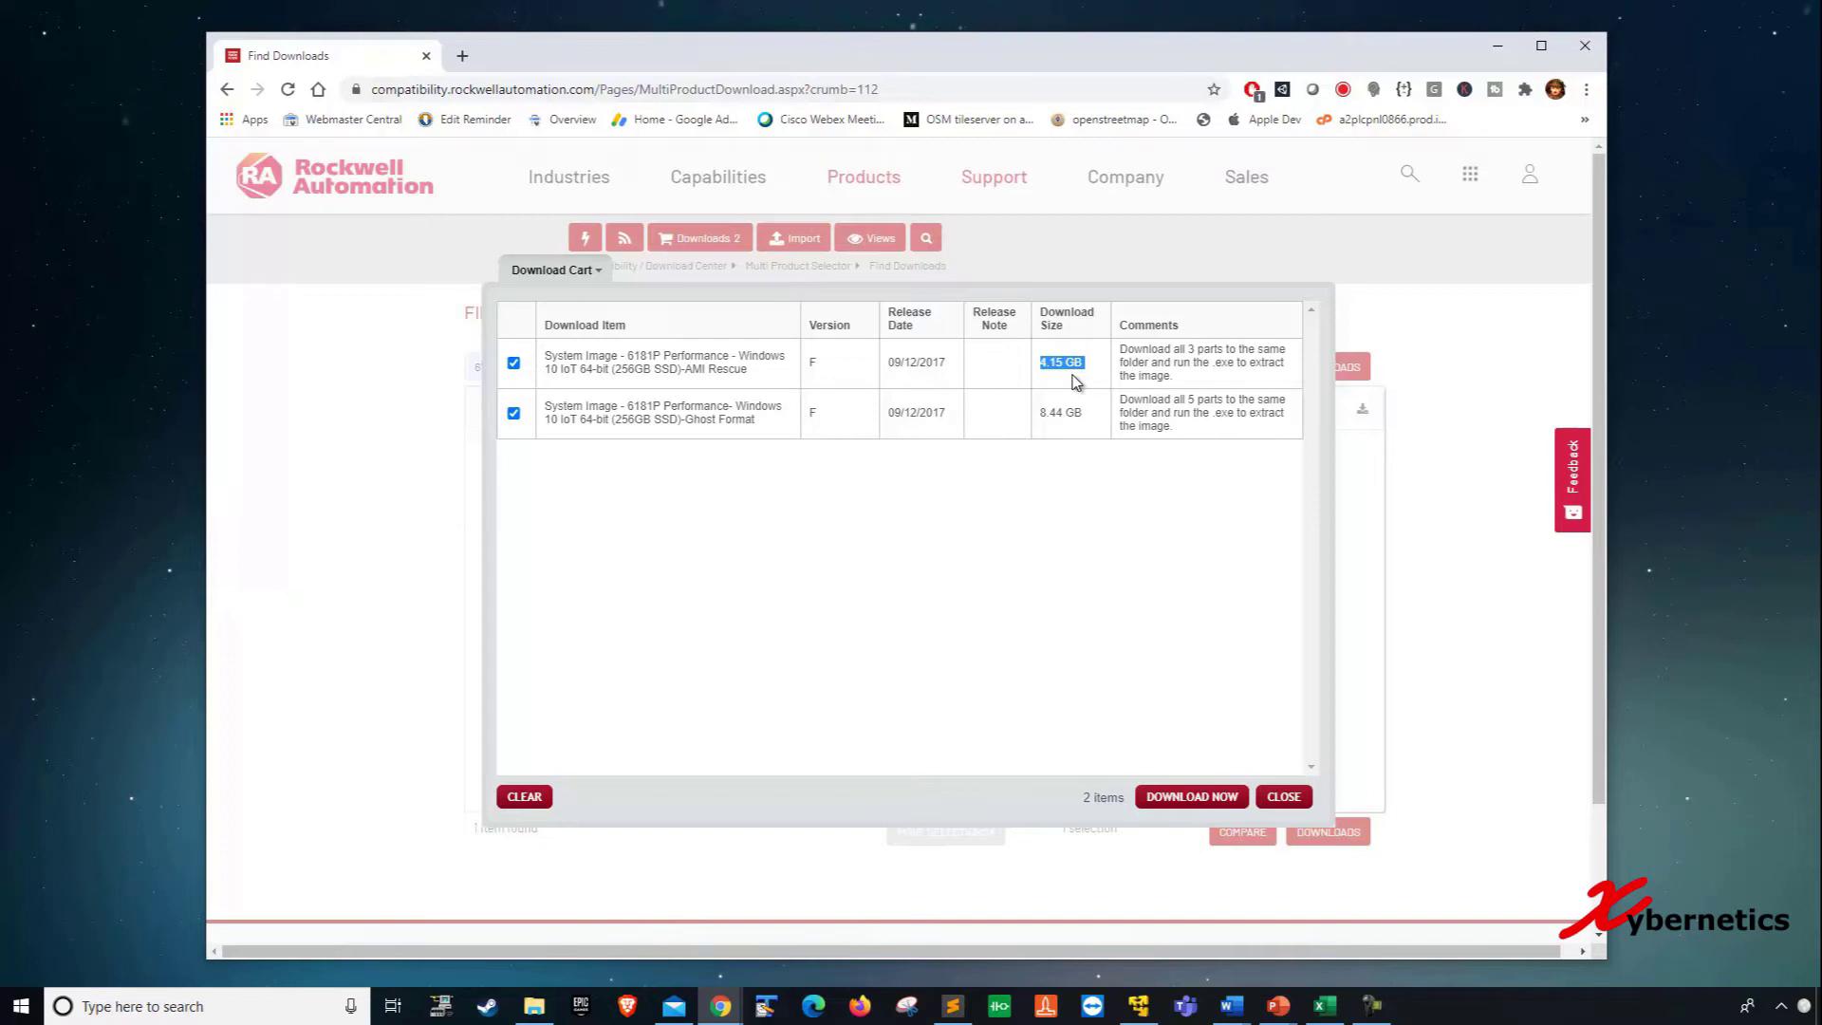
pyautogui.click(1099, 369)
# - Start a direct download of the AMI Rescue cart item
pyautogui.moveTo(693, 369); pyautogui.dragTo(756, 375)
pyautogui.click(1221, 808)
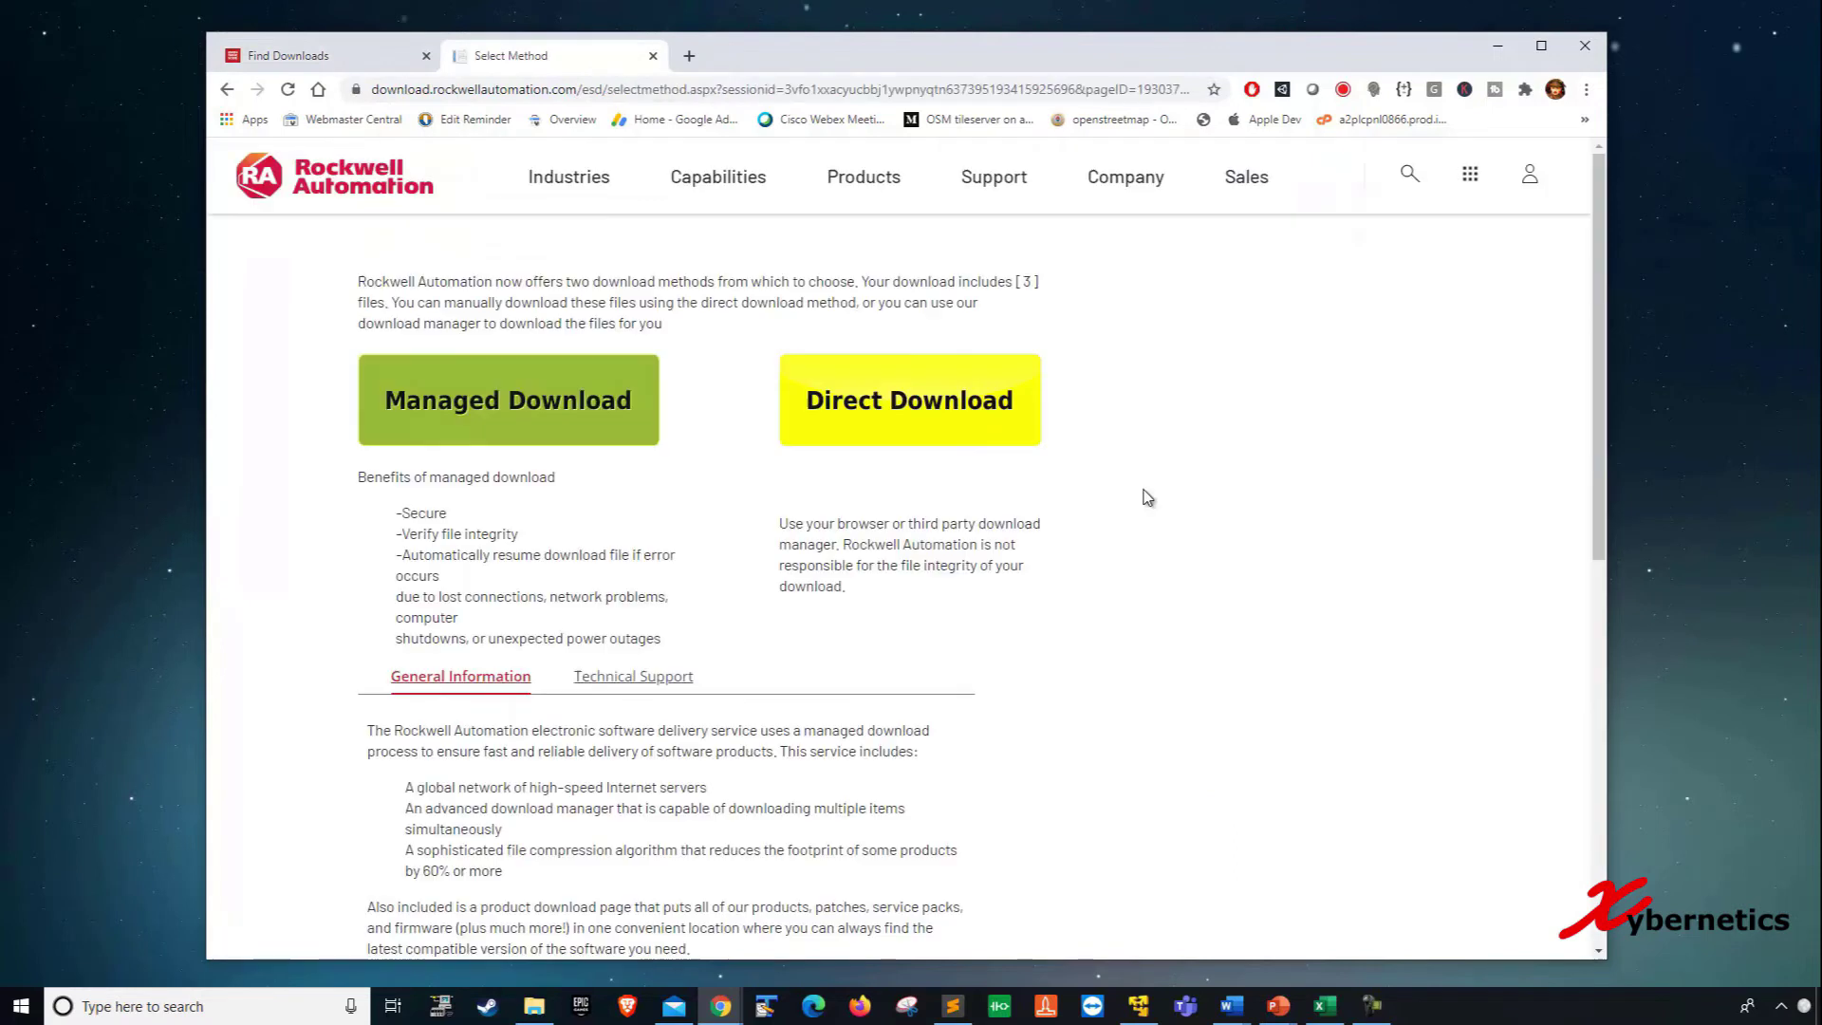
pyautogui.click(942, 432)
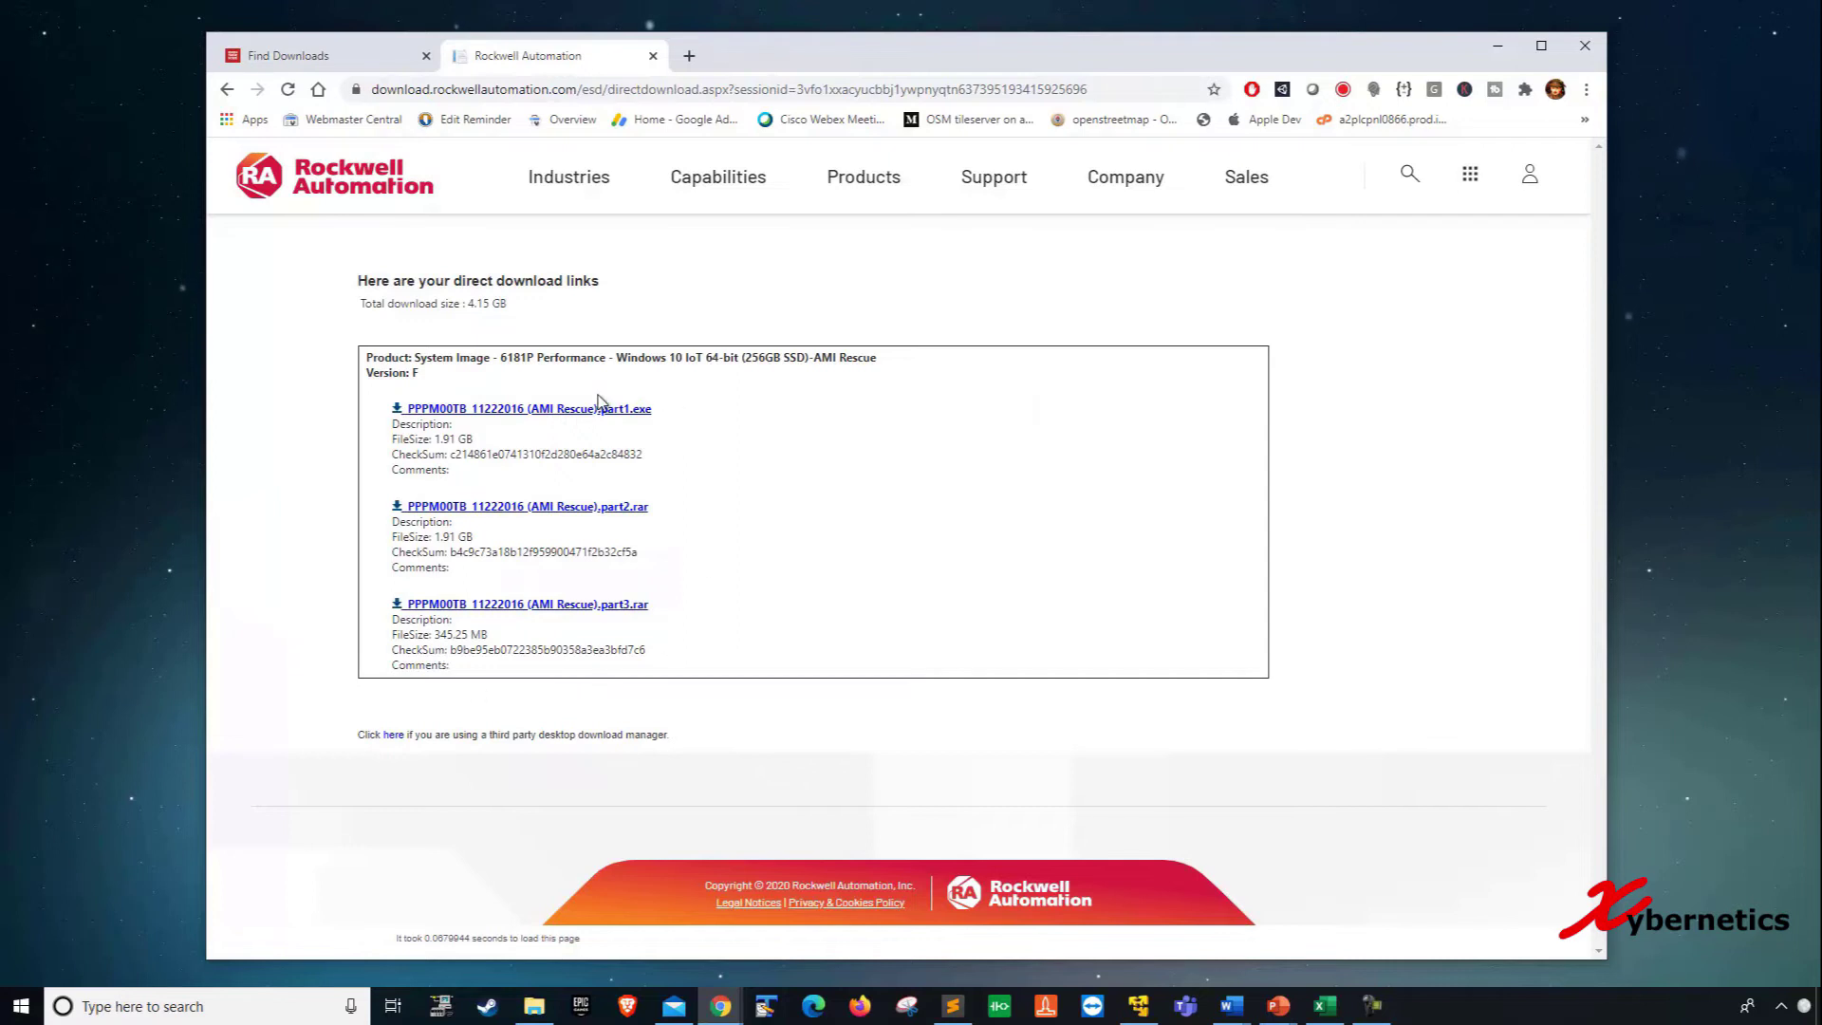
# - Check the three part file sizes: 1.91 GB, 1.91 GB and 345.25 MB
pyautogui.moveTo(432, 443); pyautogui.dragTo(485, 448)
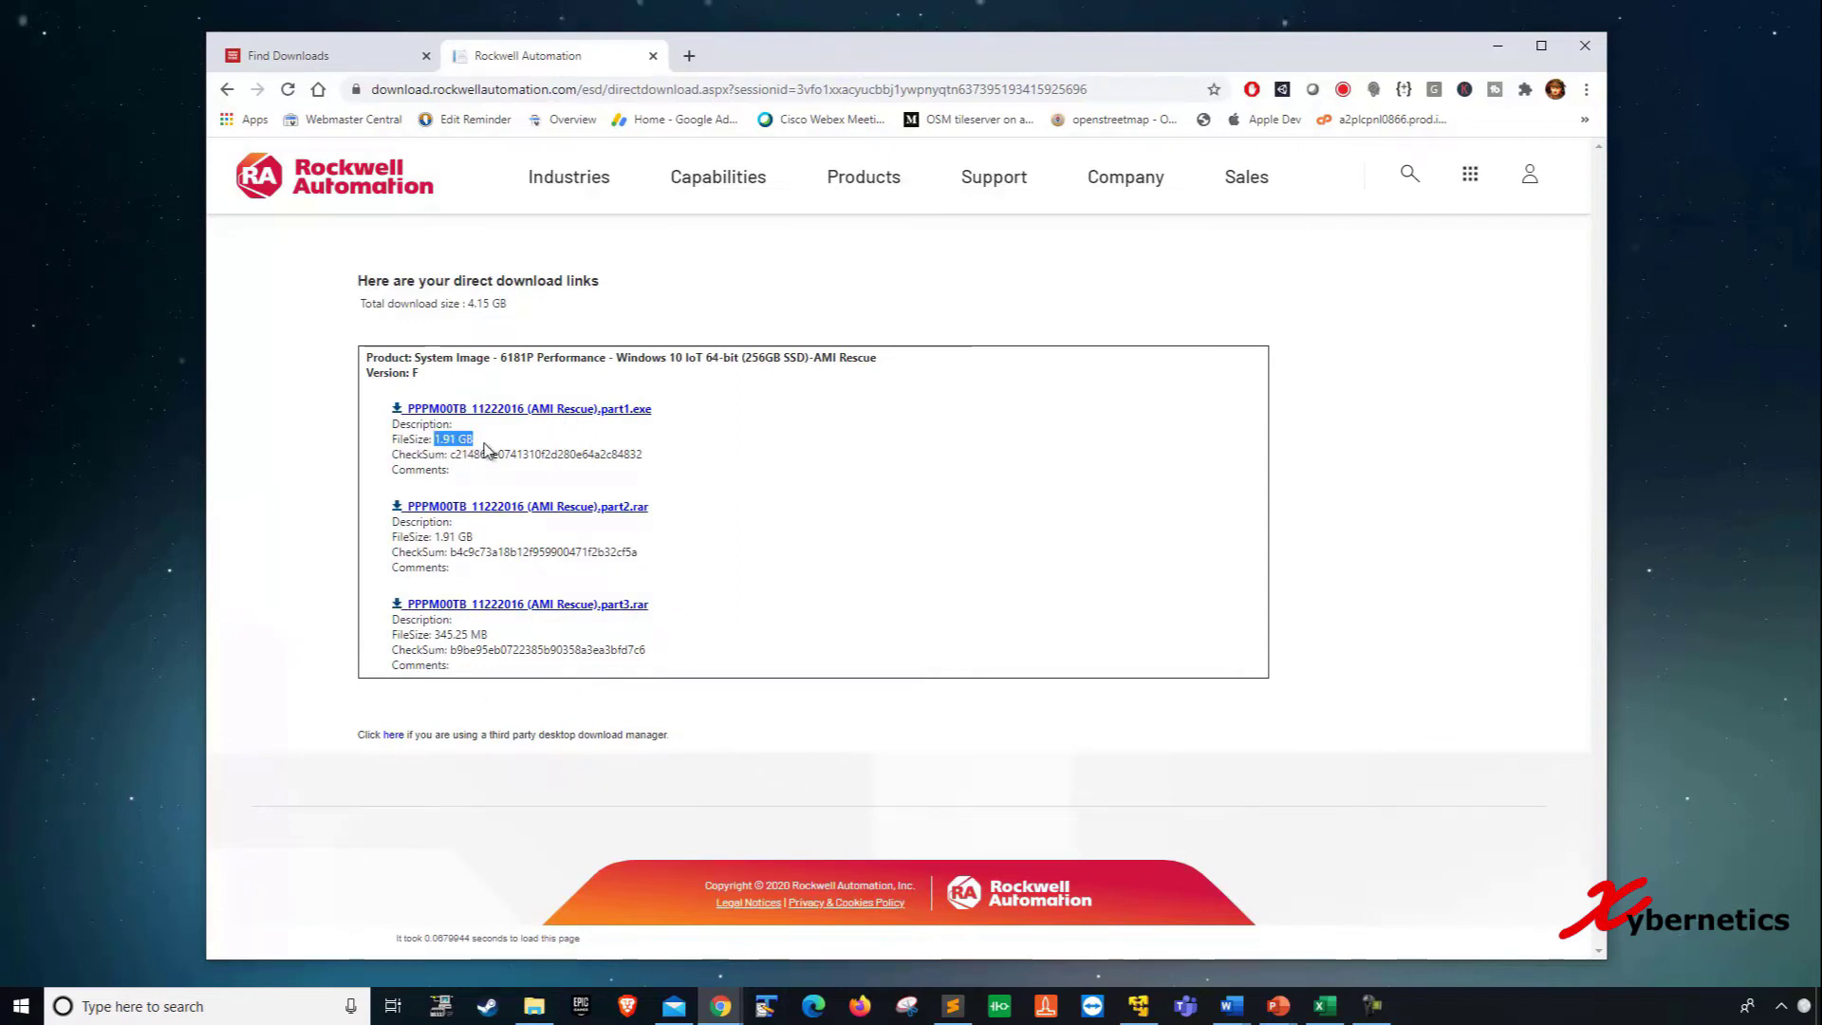
pyautogui.moveTo(434, 537); pyautogui.dragTo(508, 548)
pyautogui.click(447, 633)
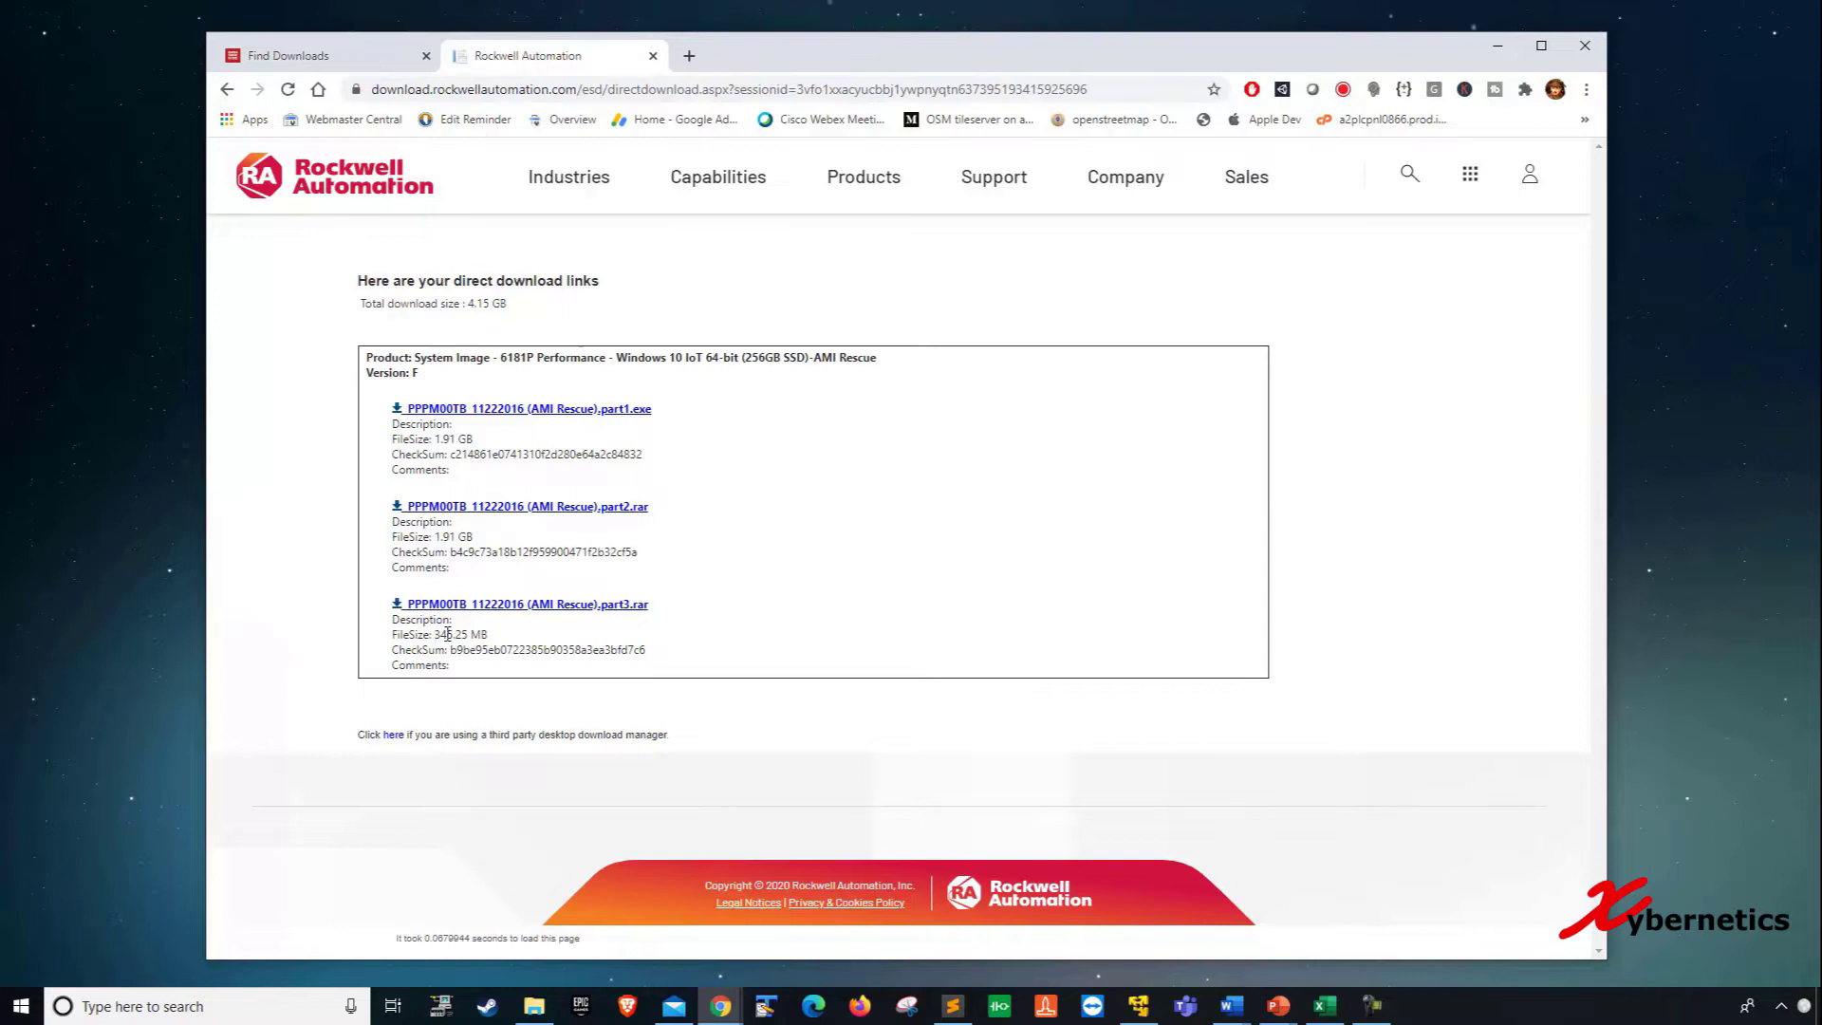
pyautogui.click(733, 628)
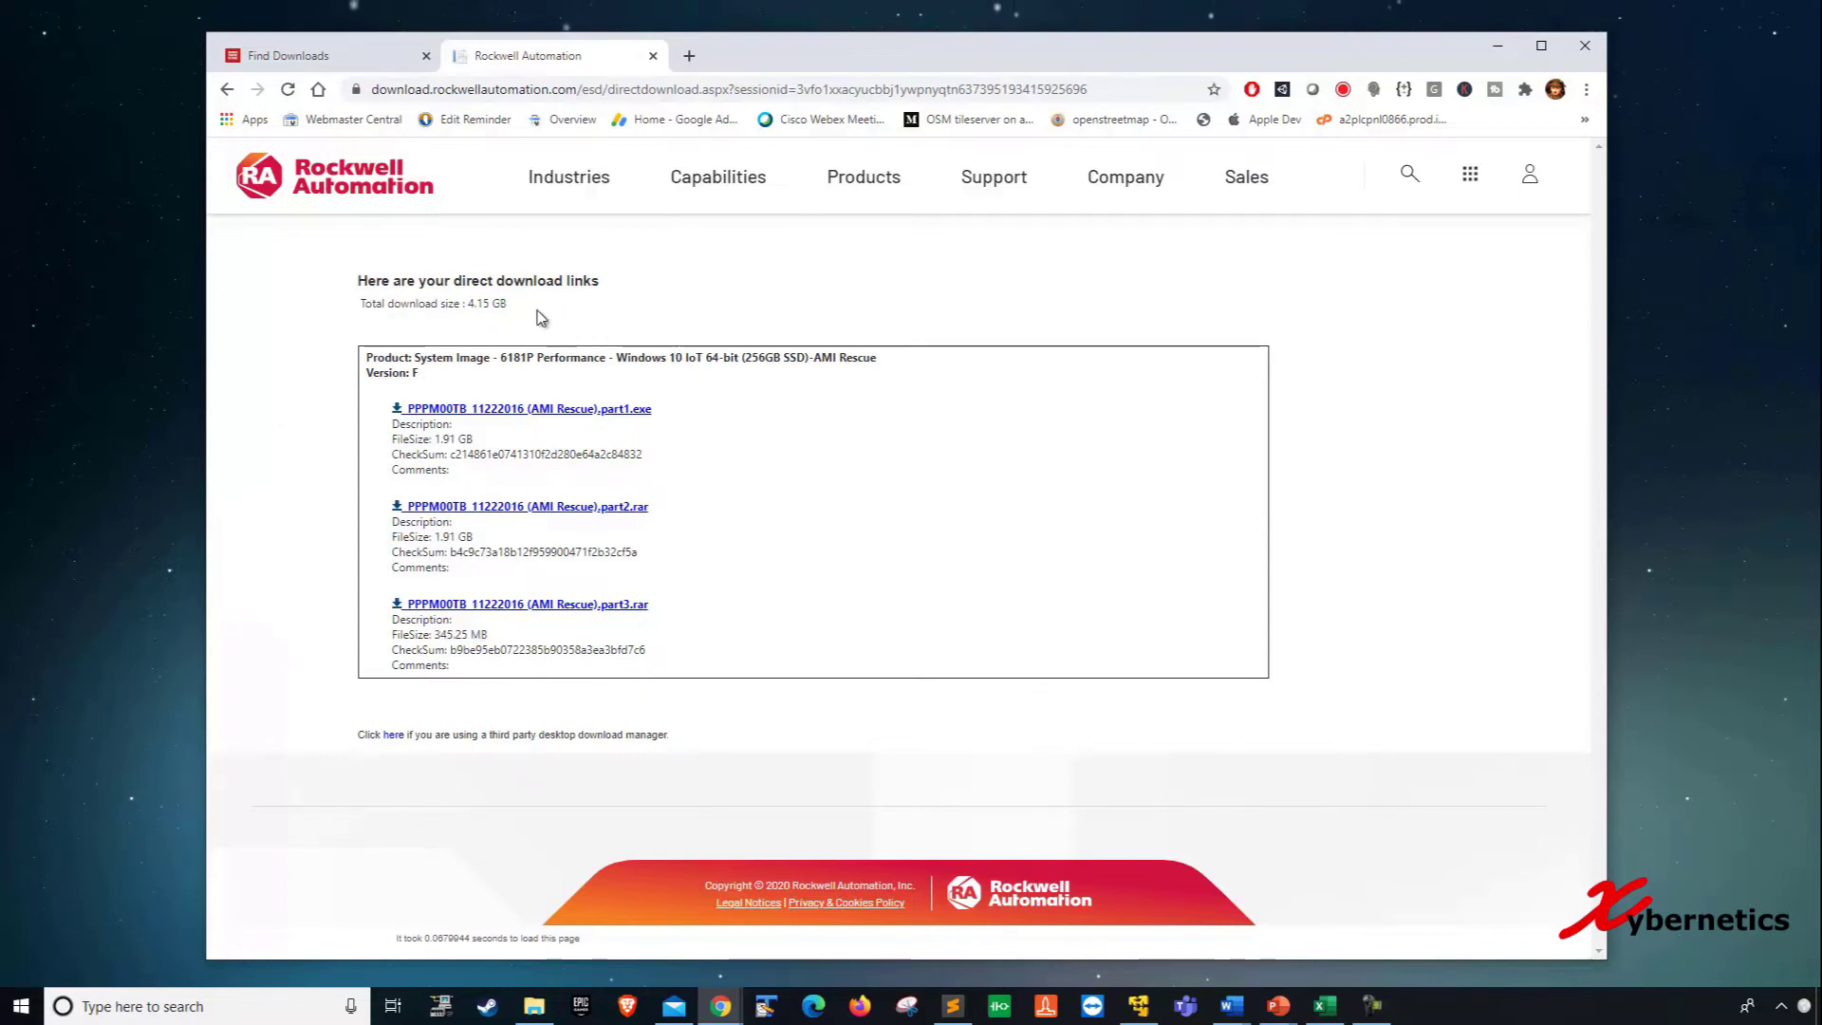
# - Close the browser, open the Downloads\AMI folder, and select the AMI Rescue part1 file
pyautogui.click(1586, 48)
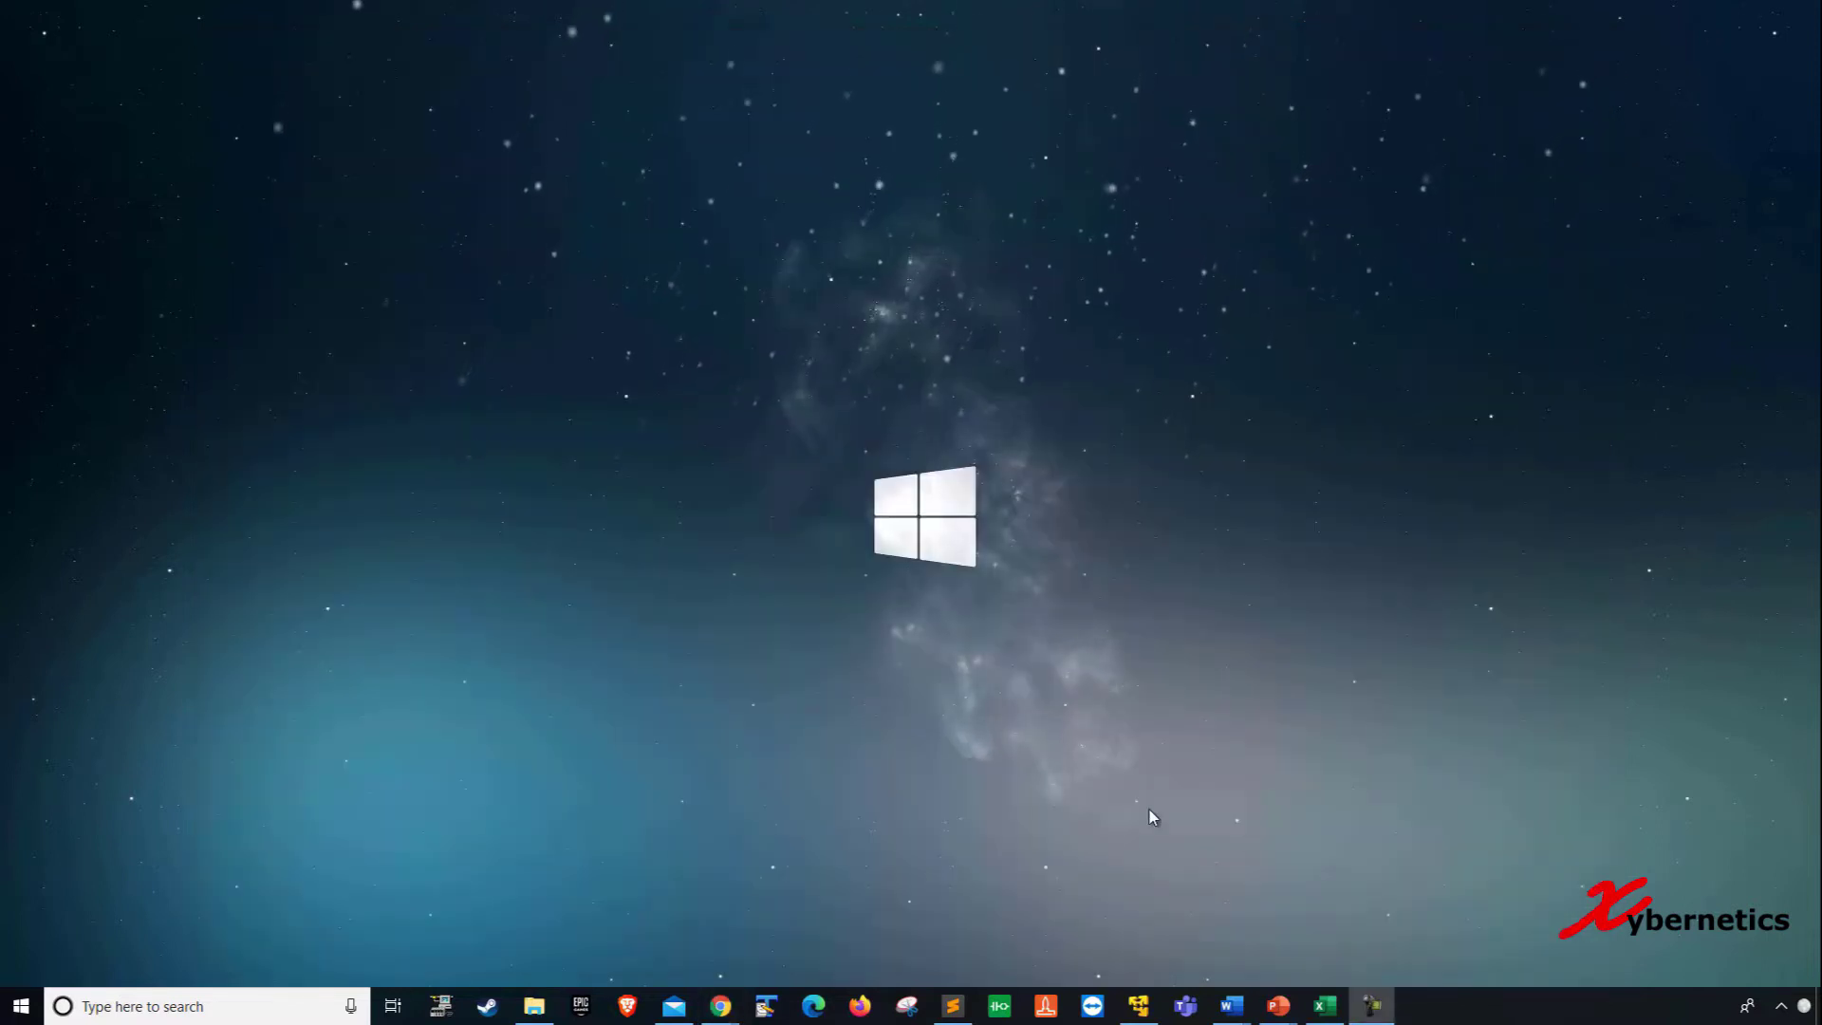
pyautogui.click(537, 1007)
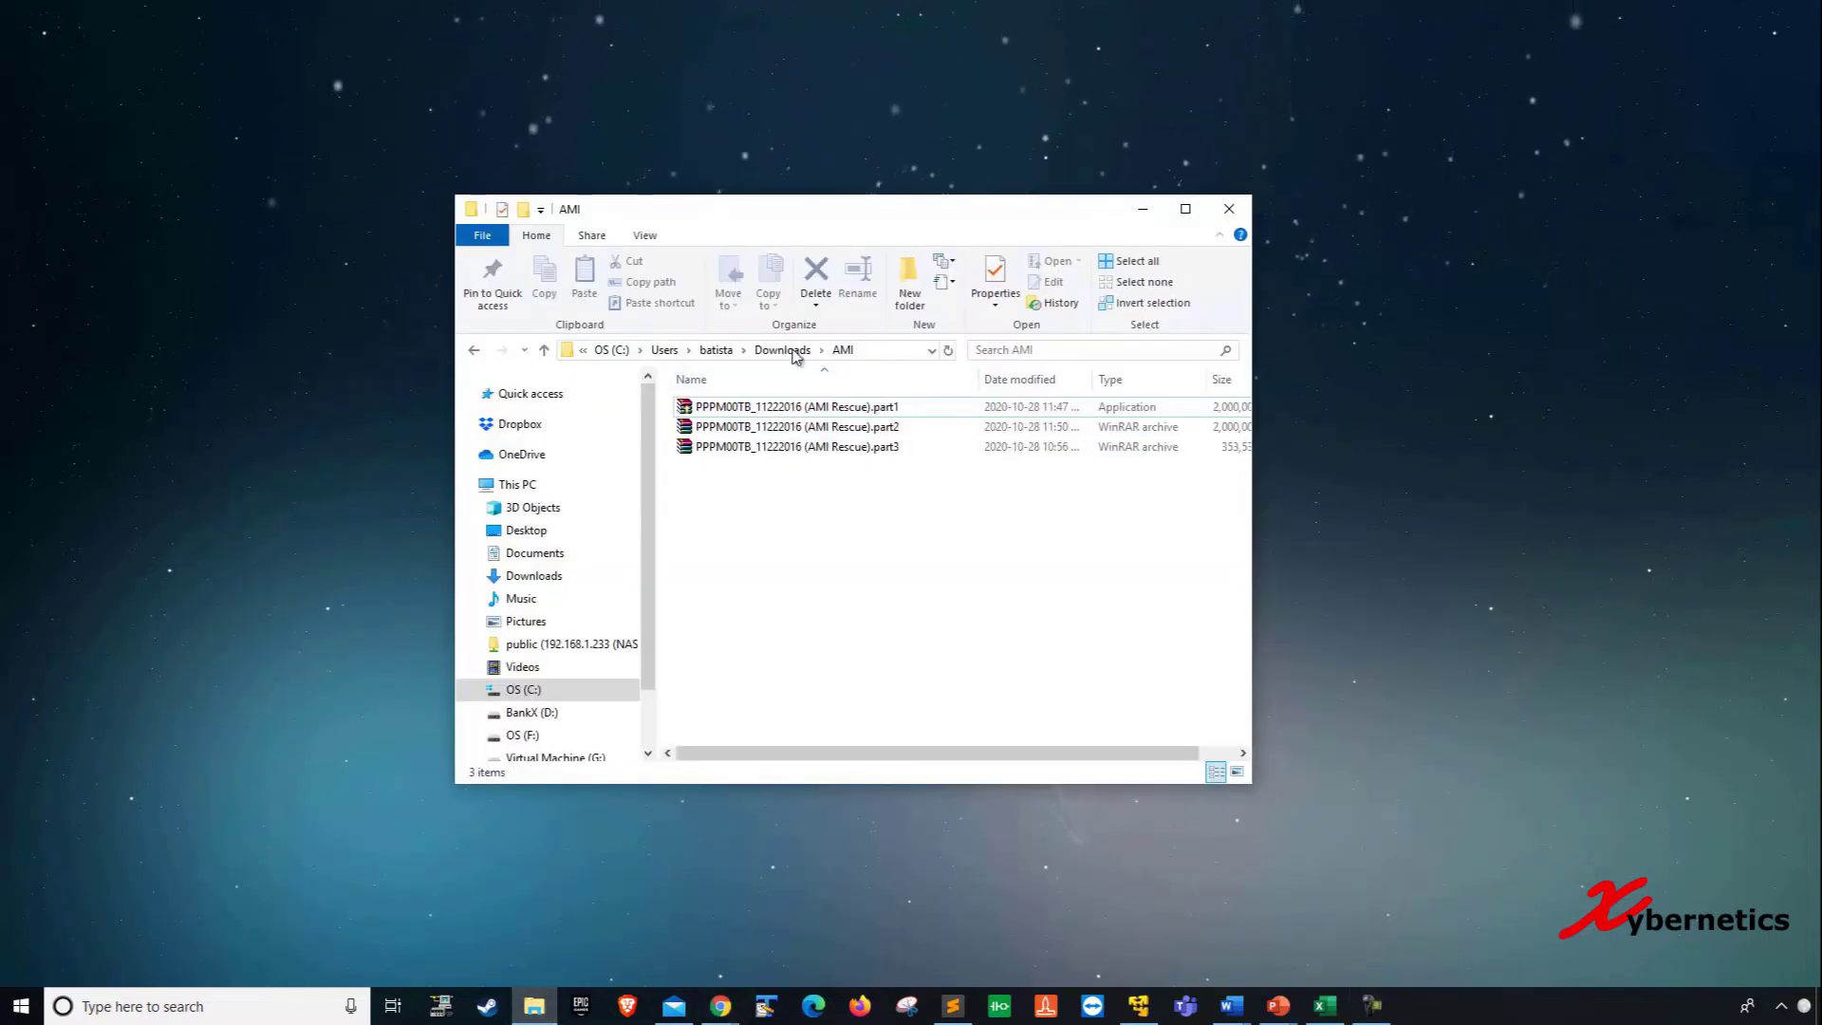
pyautogui.click(873, 409)
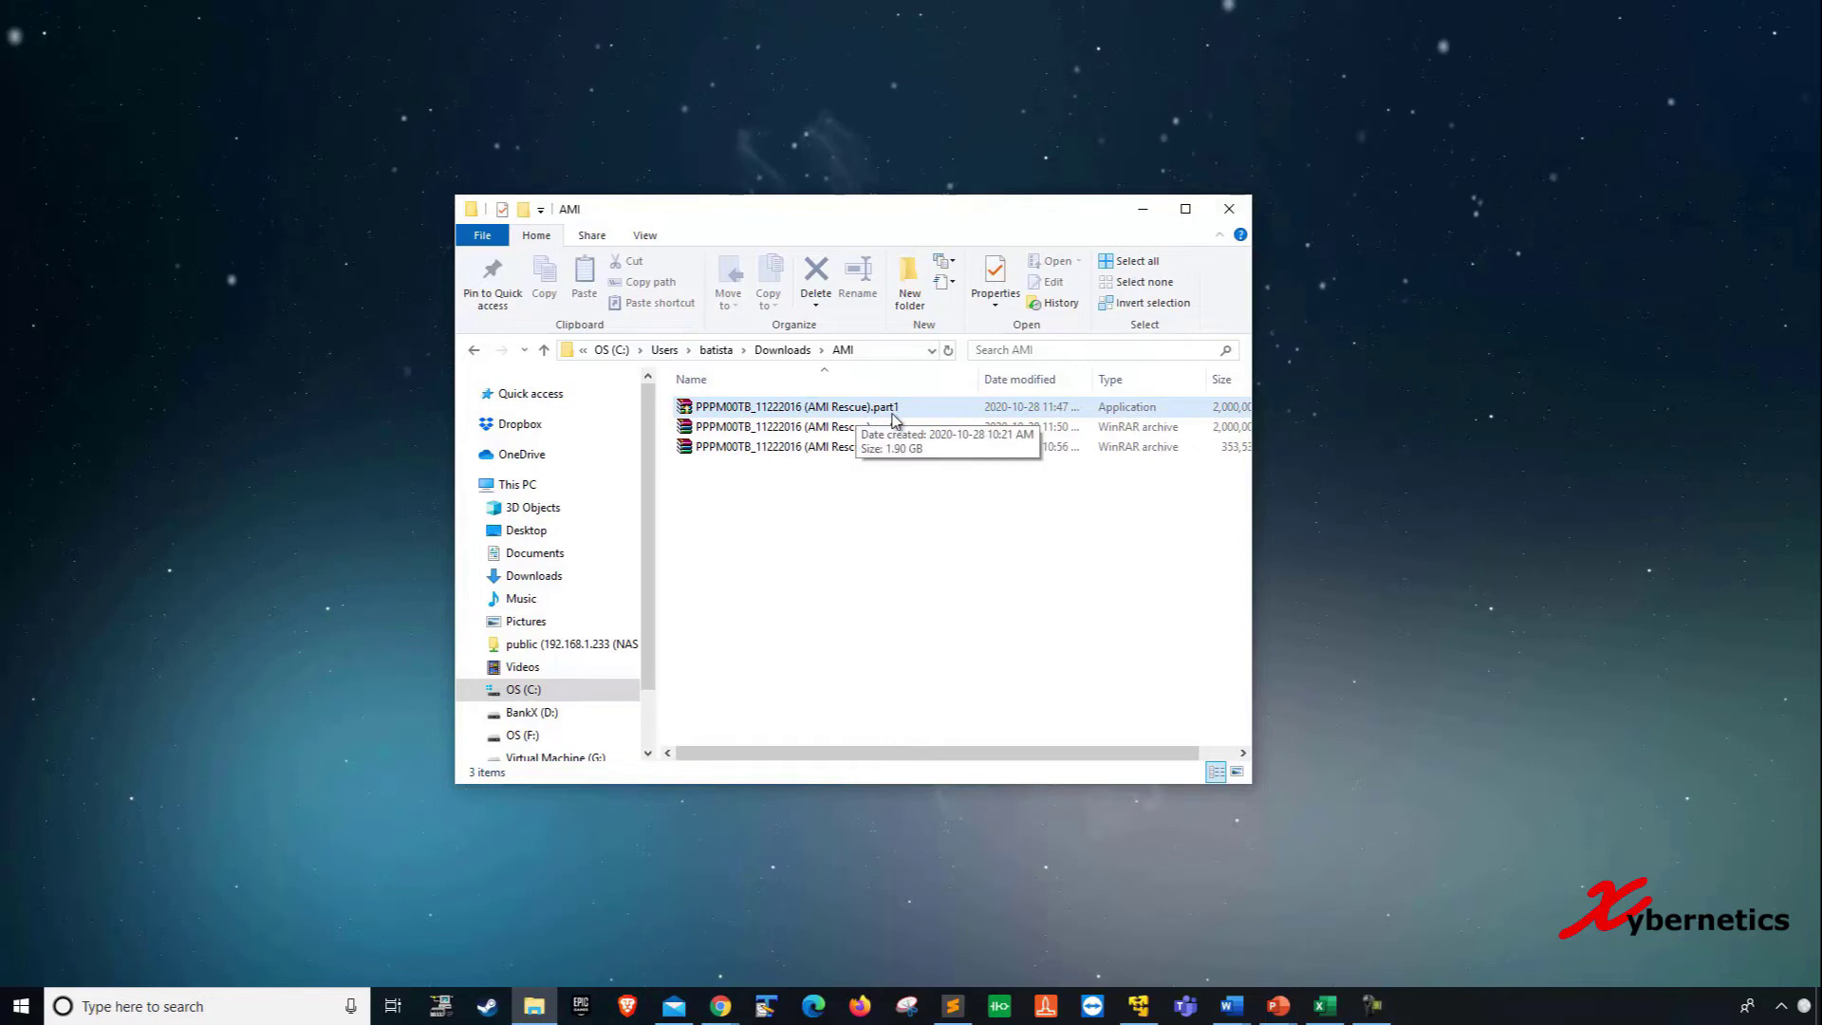
pyautogui.click(874, 413)
# - Launch part1 and extract the AMI Rescue image into the suggested Downloads\AMI folder
pyautogui.doubleClick(874, 412)
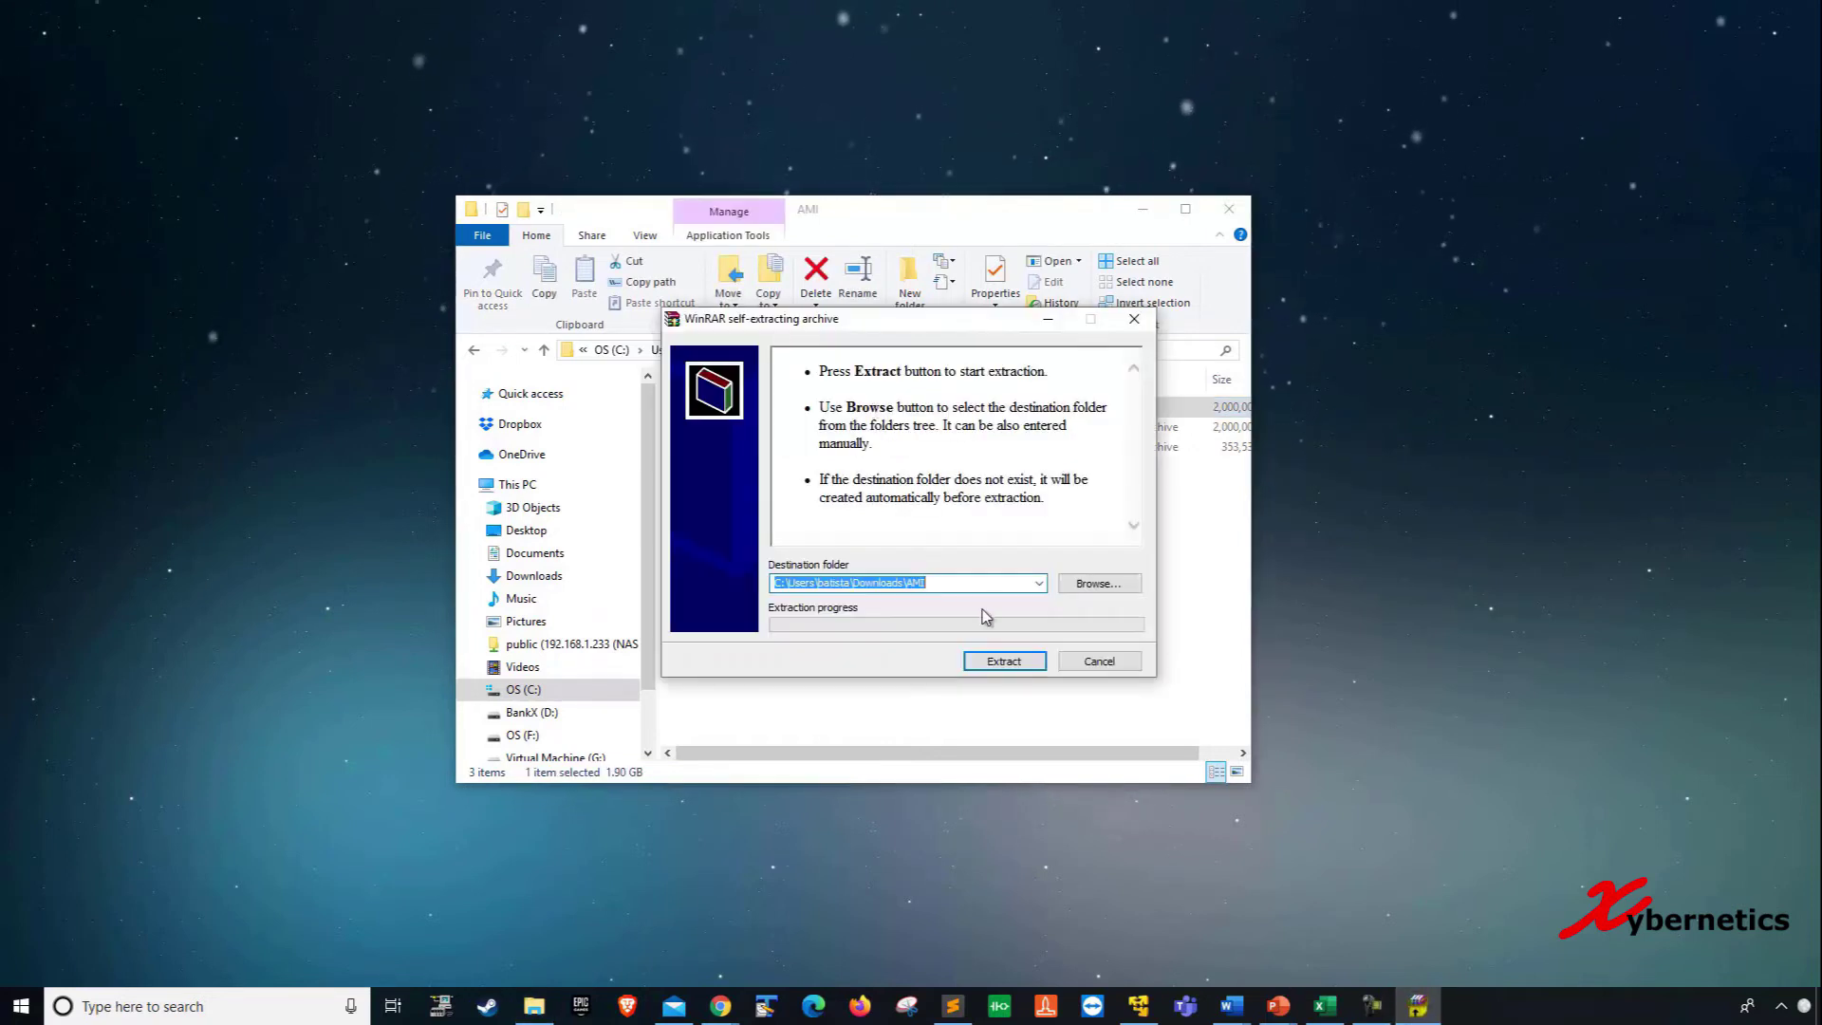
pyautogui.click(947, 582)
pyautogui.moveTo(947, 582); pyautogui.dragTo(774, 581)
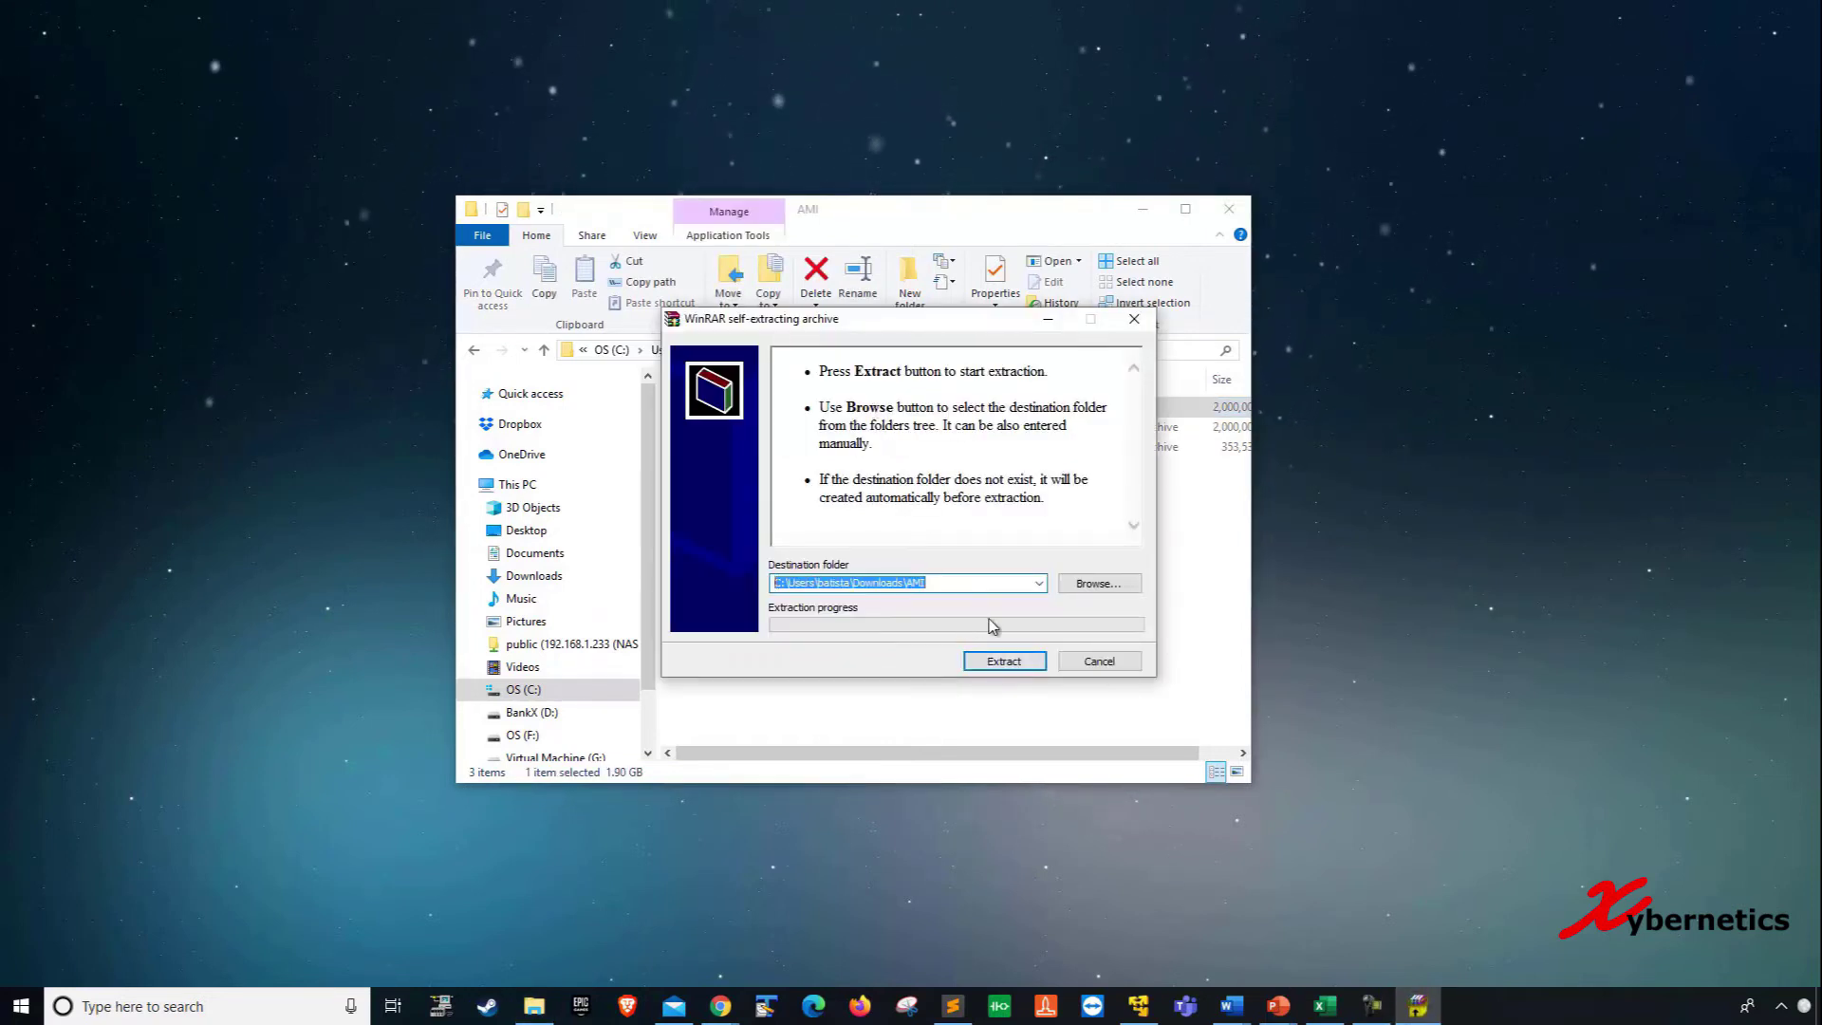
pyautogui.click(949, 581)
pyautogui.click(1008, 669)
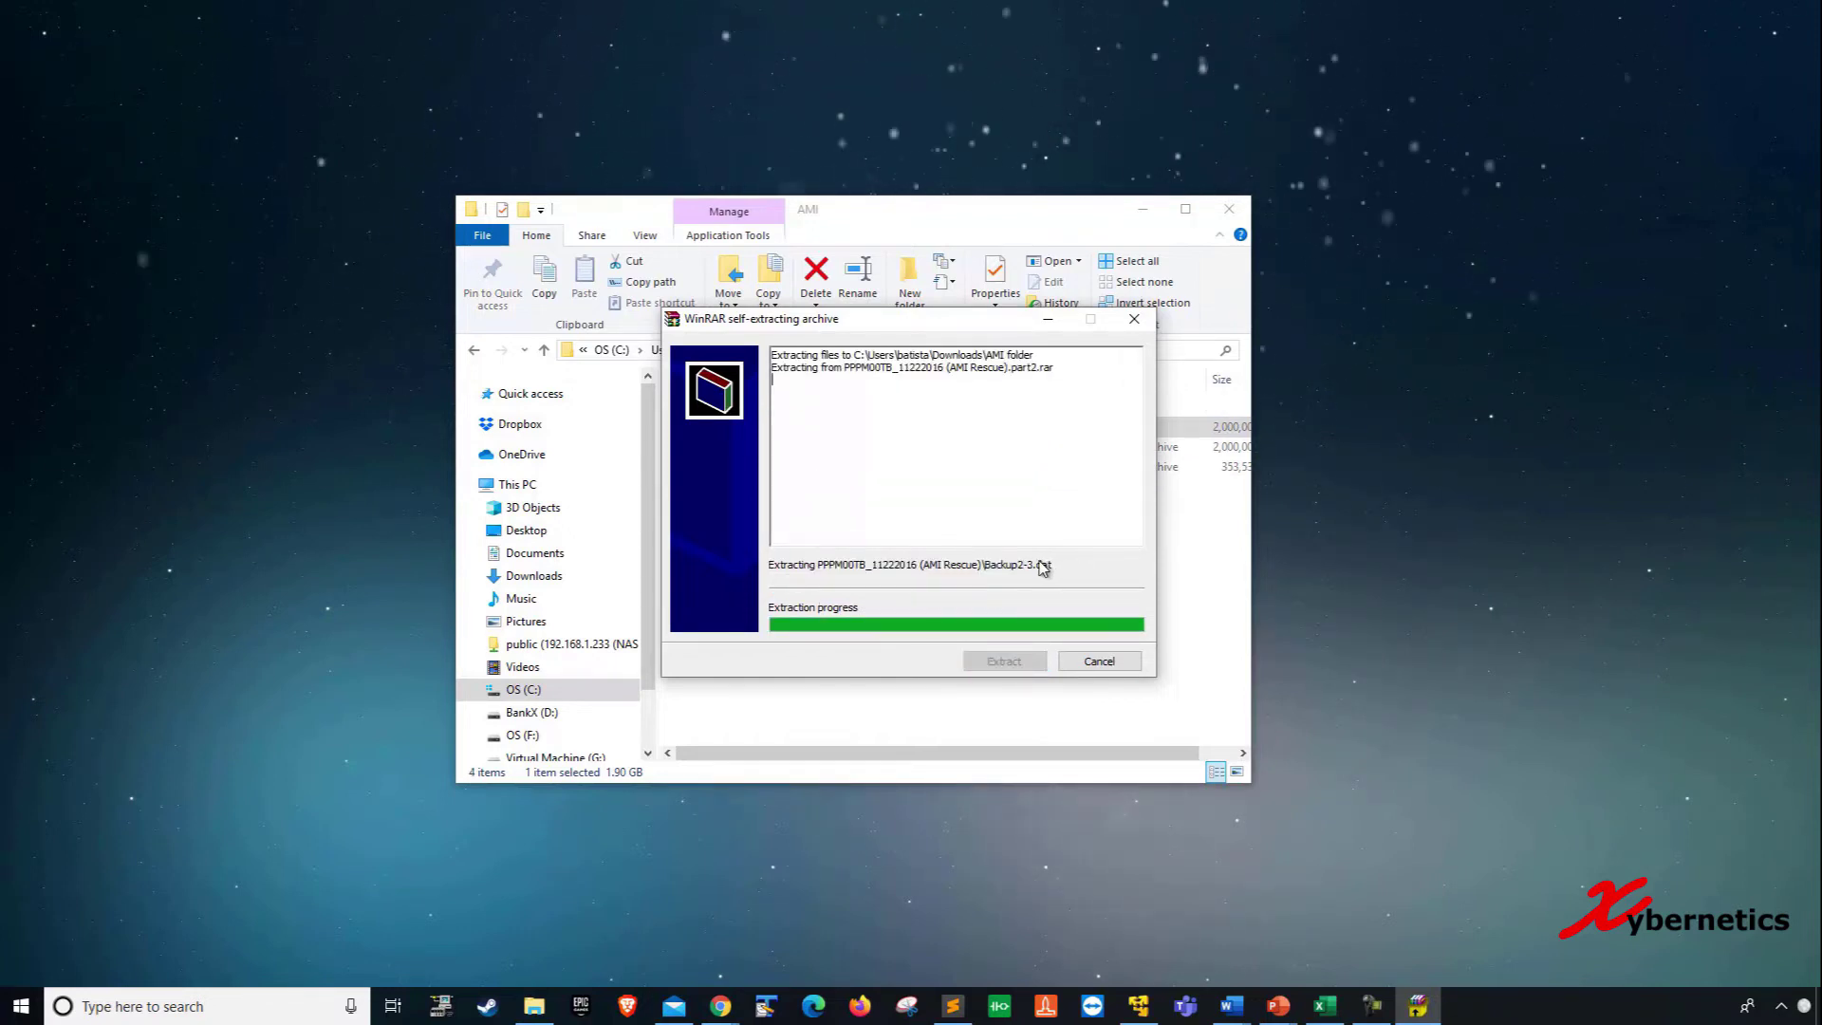
# - Open the PPPM00TB_11222016 (AMI Rescue) folder, check Backup2-1.dat's size, then right-click USB Drive (E:)
pyautogui.doubleClick(816, 408)
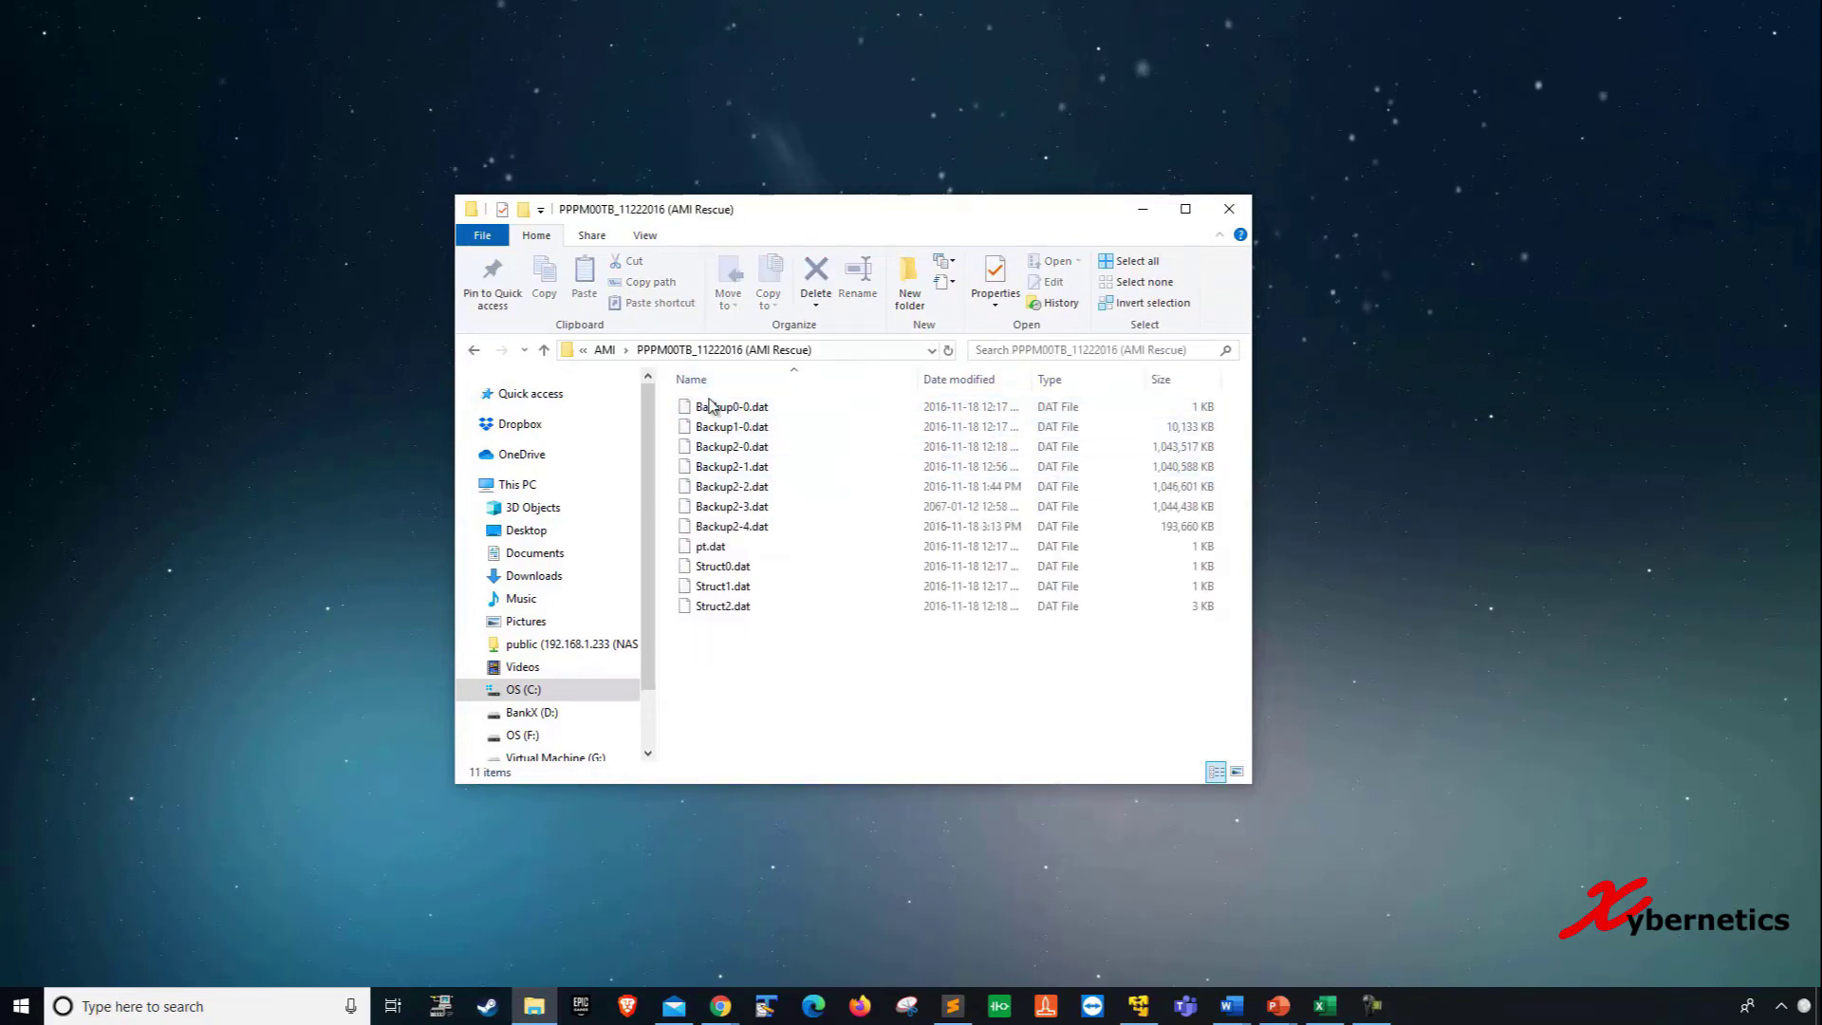
pyautogui.click(781, 468)
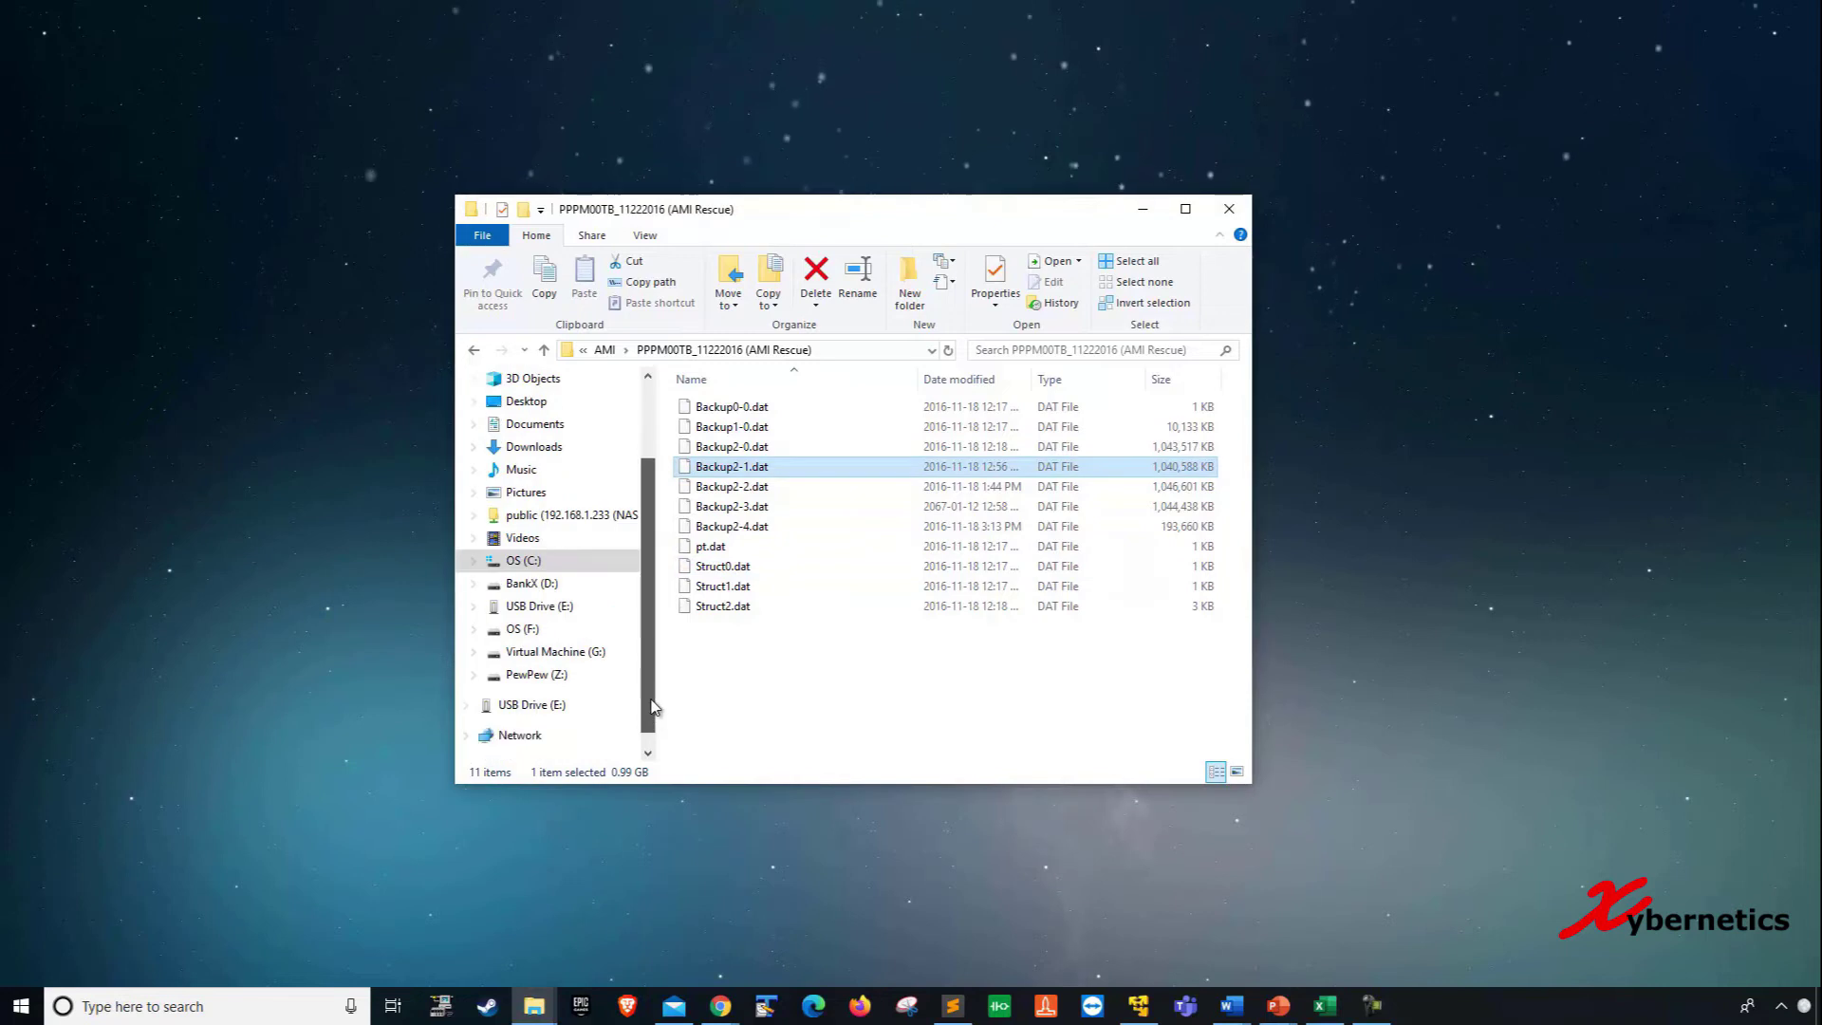
pyautogui.rightClick(531, 705)
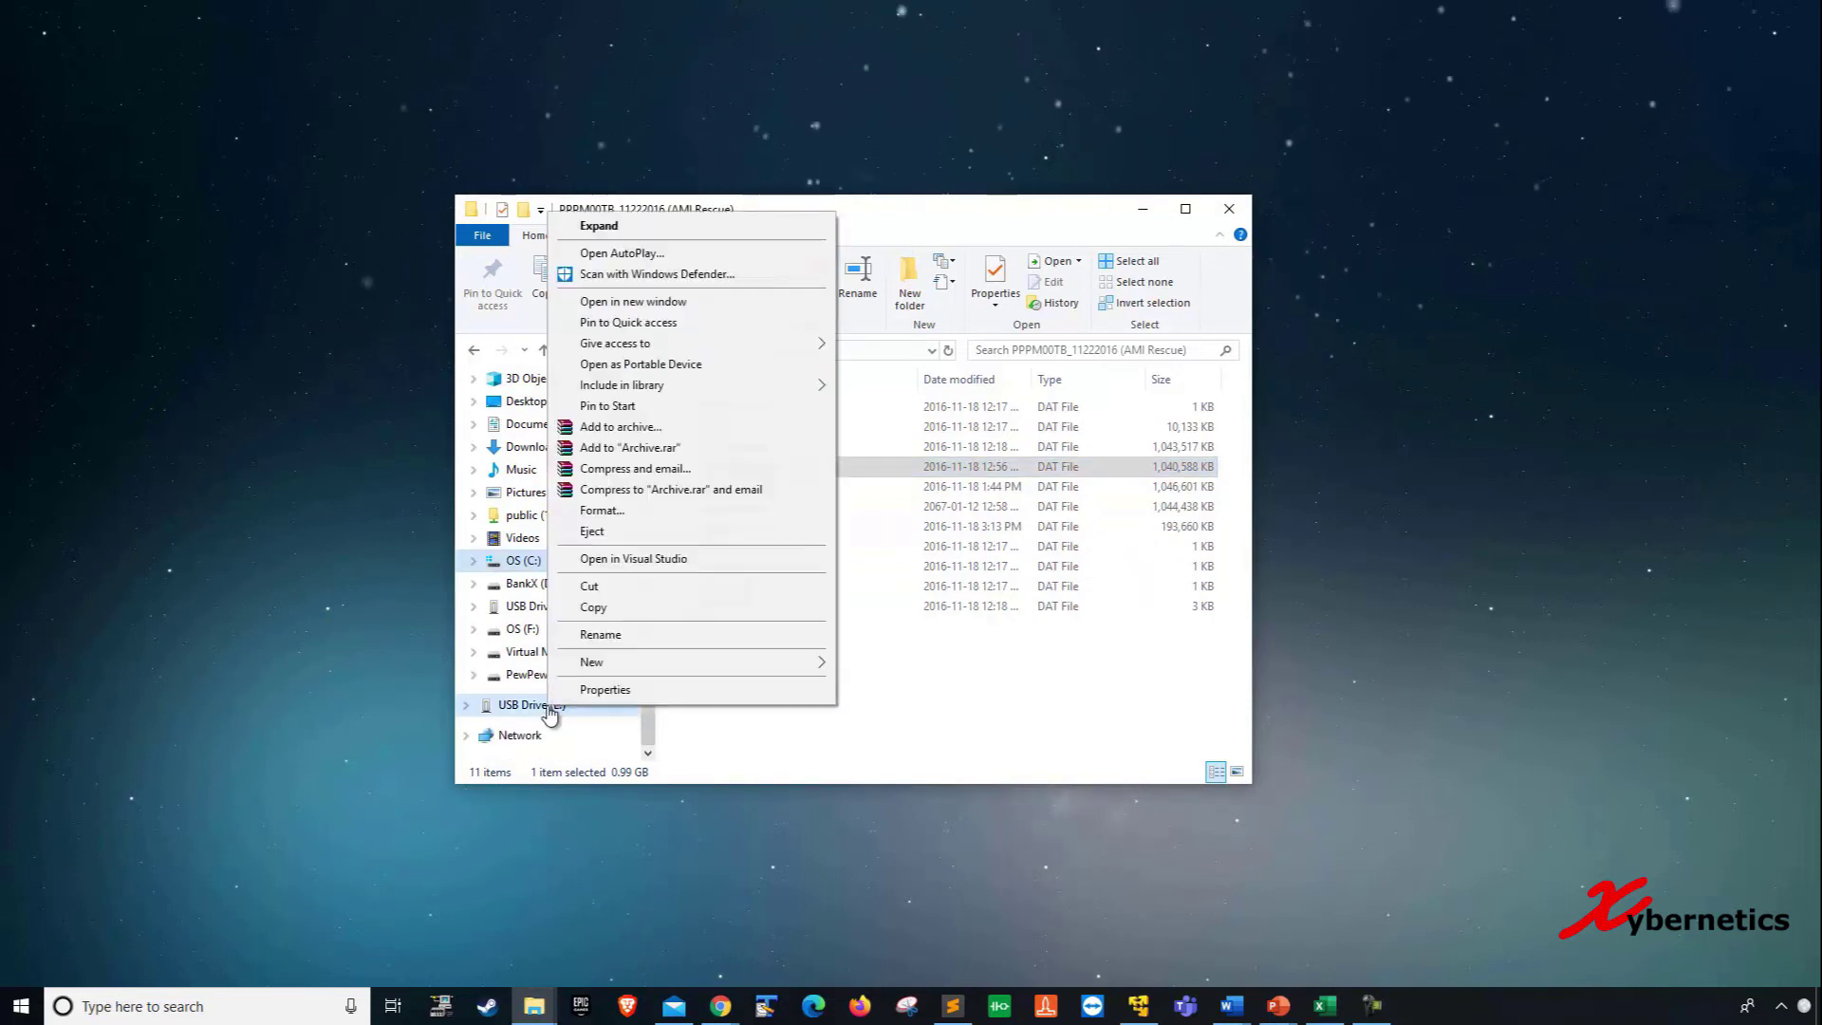
pyautogui.click(1031, 774)
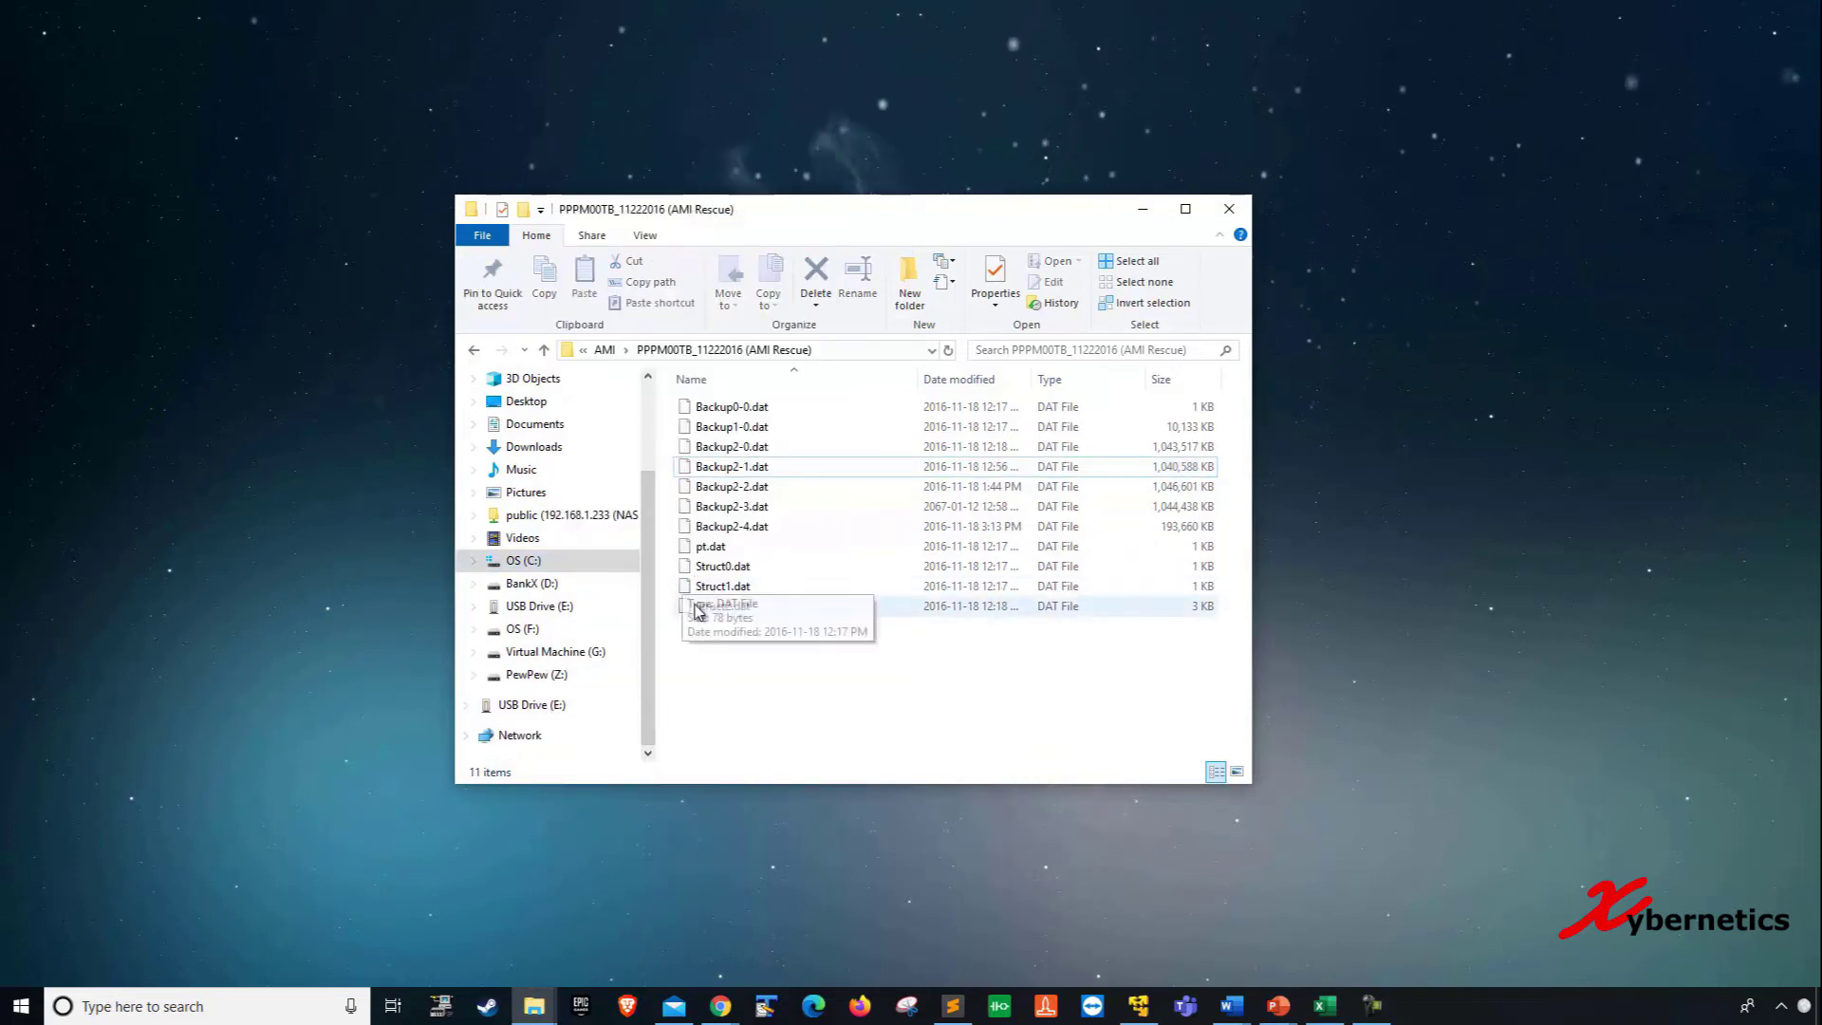
pyautogui.rightClick(558, 712)
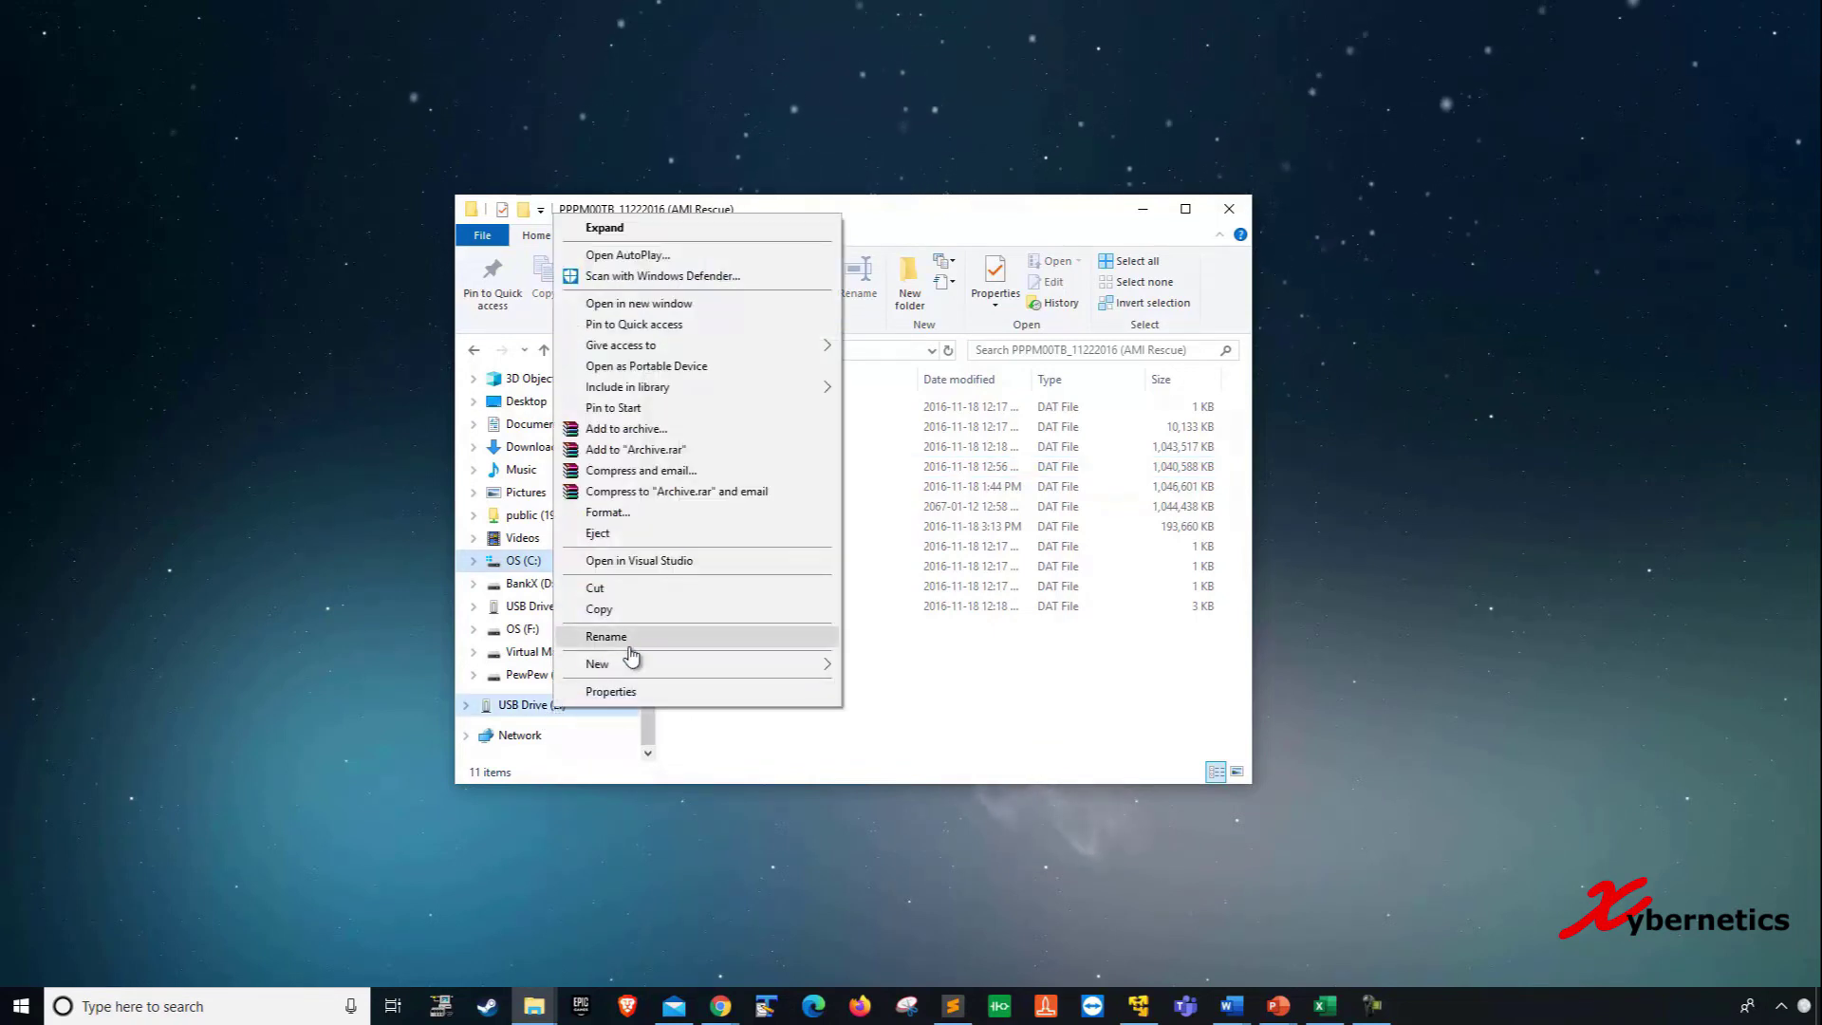
# - Bring up the Format dialog for USB Drive (E:) and check its capacity
pyautogui.click(649, 513)
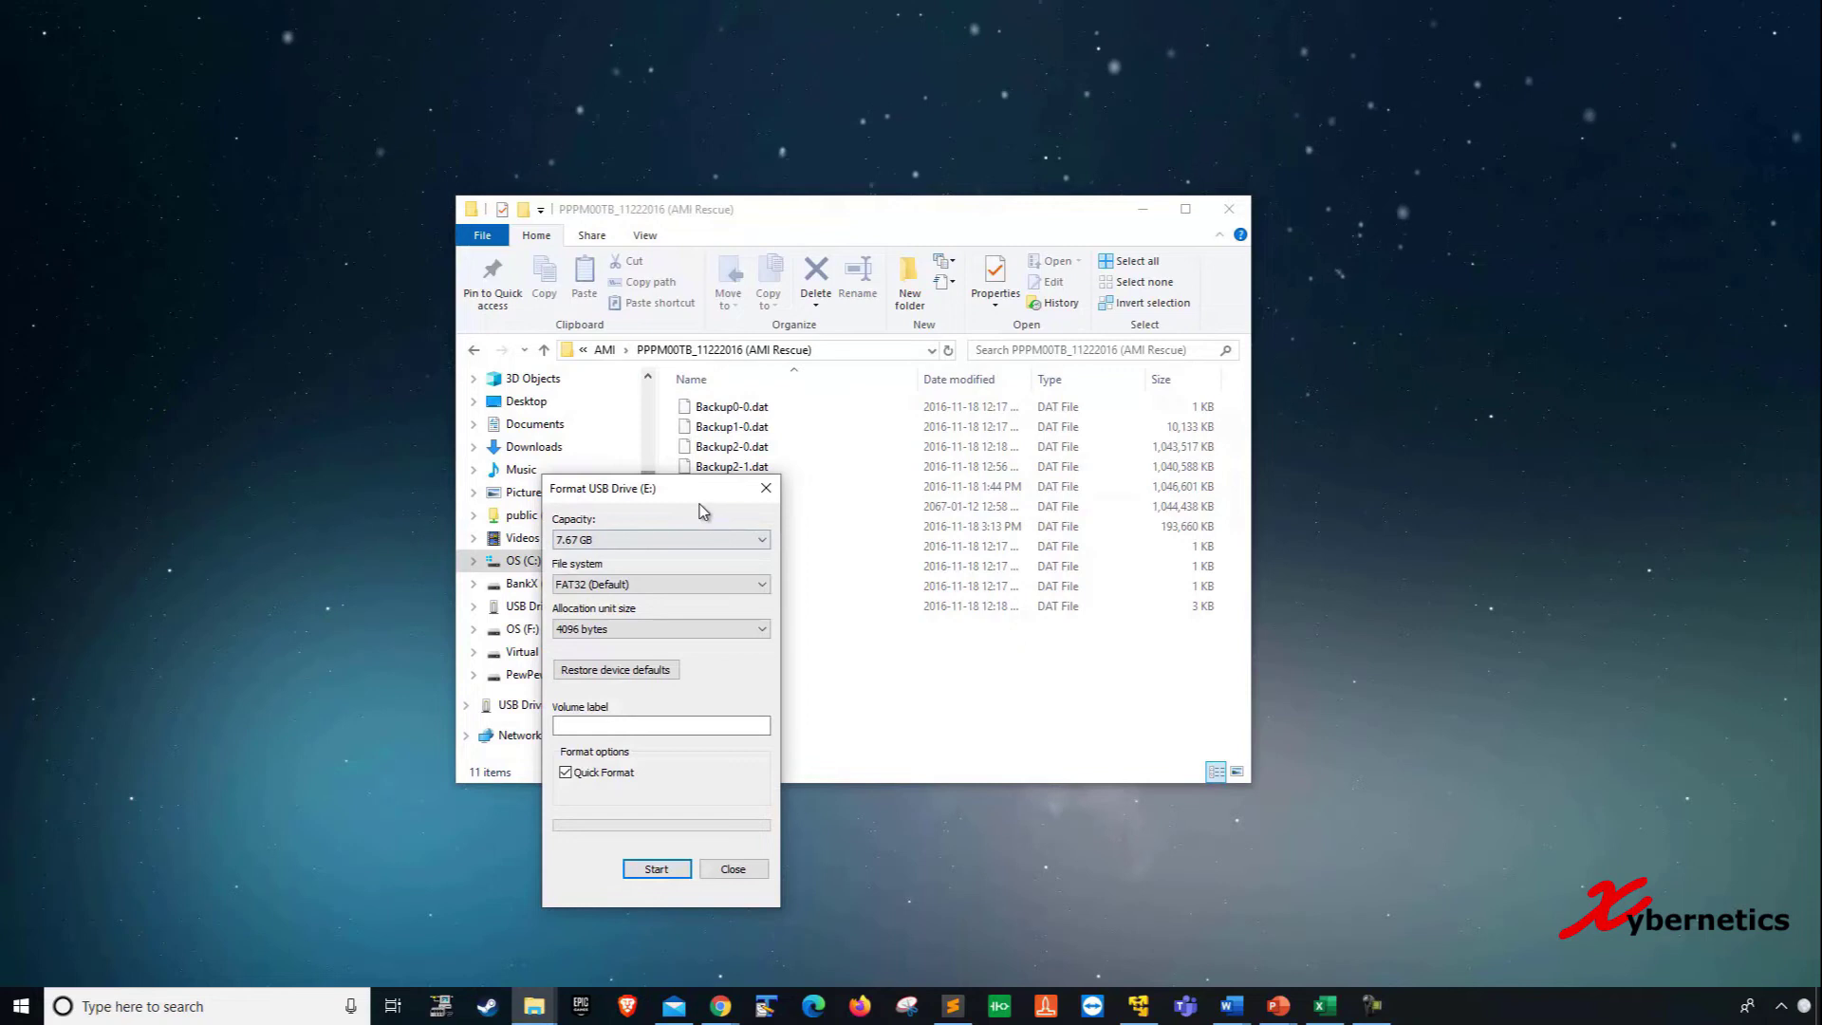
pyautogui.moveTo(699, 506); pyautogui.dragTo(970, 268)
pyautogui.click(1134, 211)
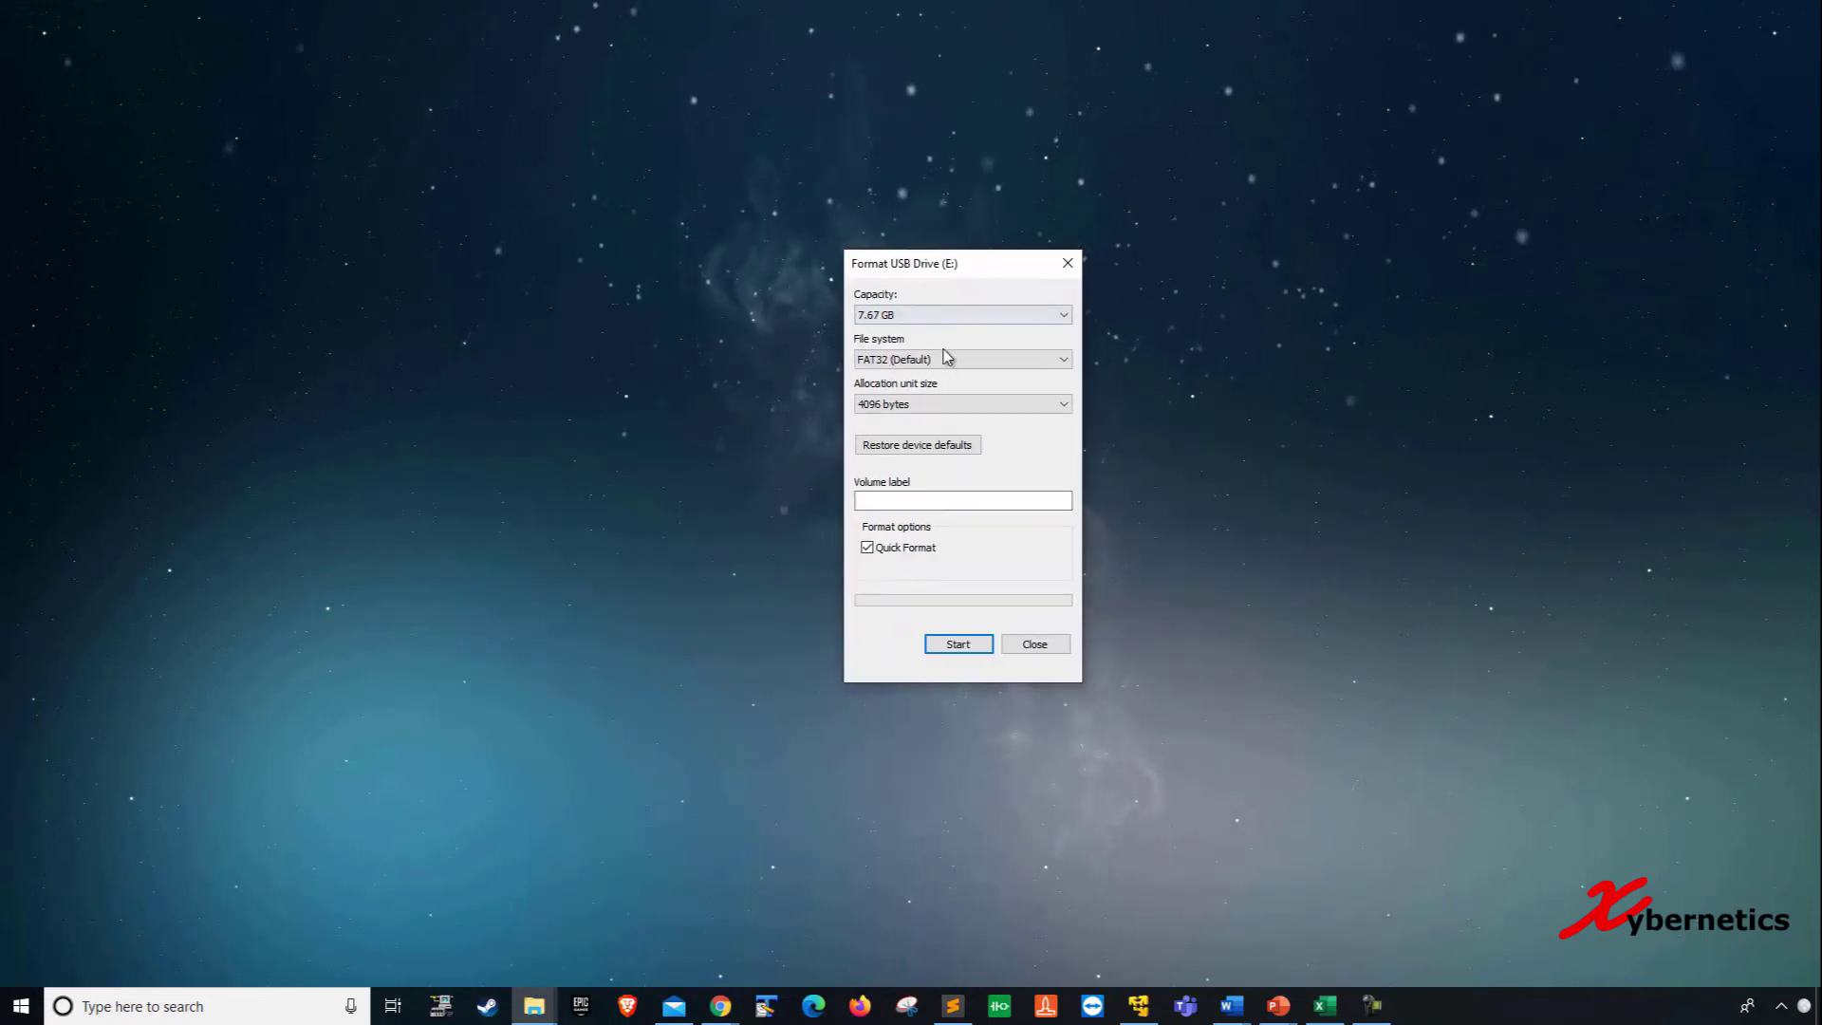
pyautogui.click(915, 315)
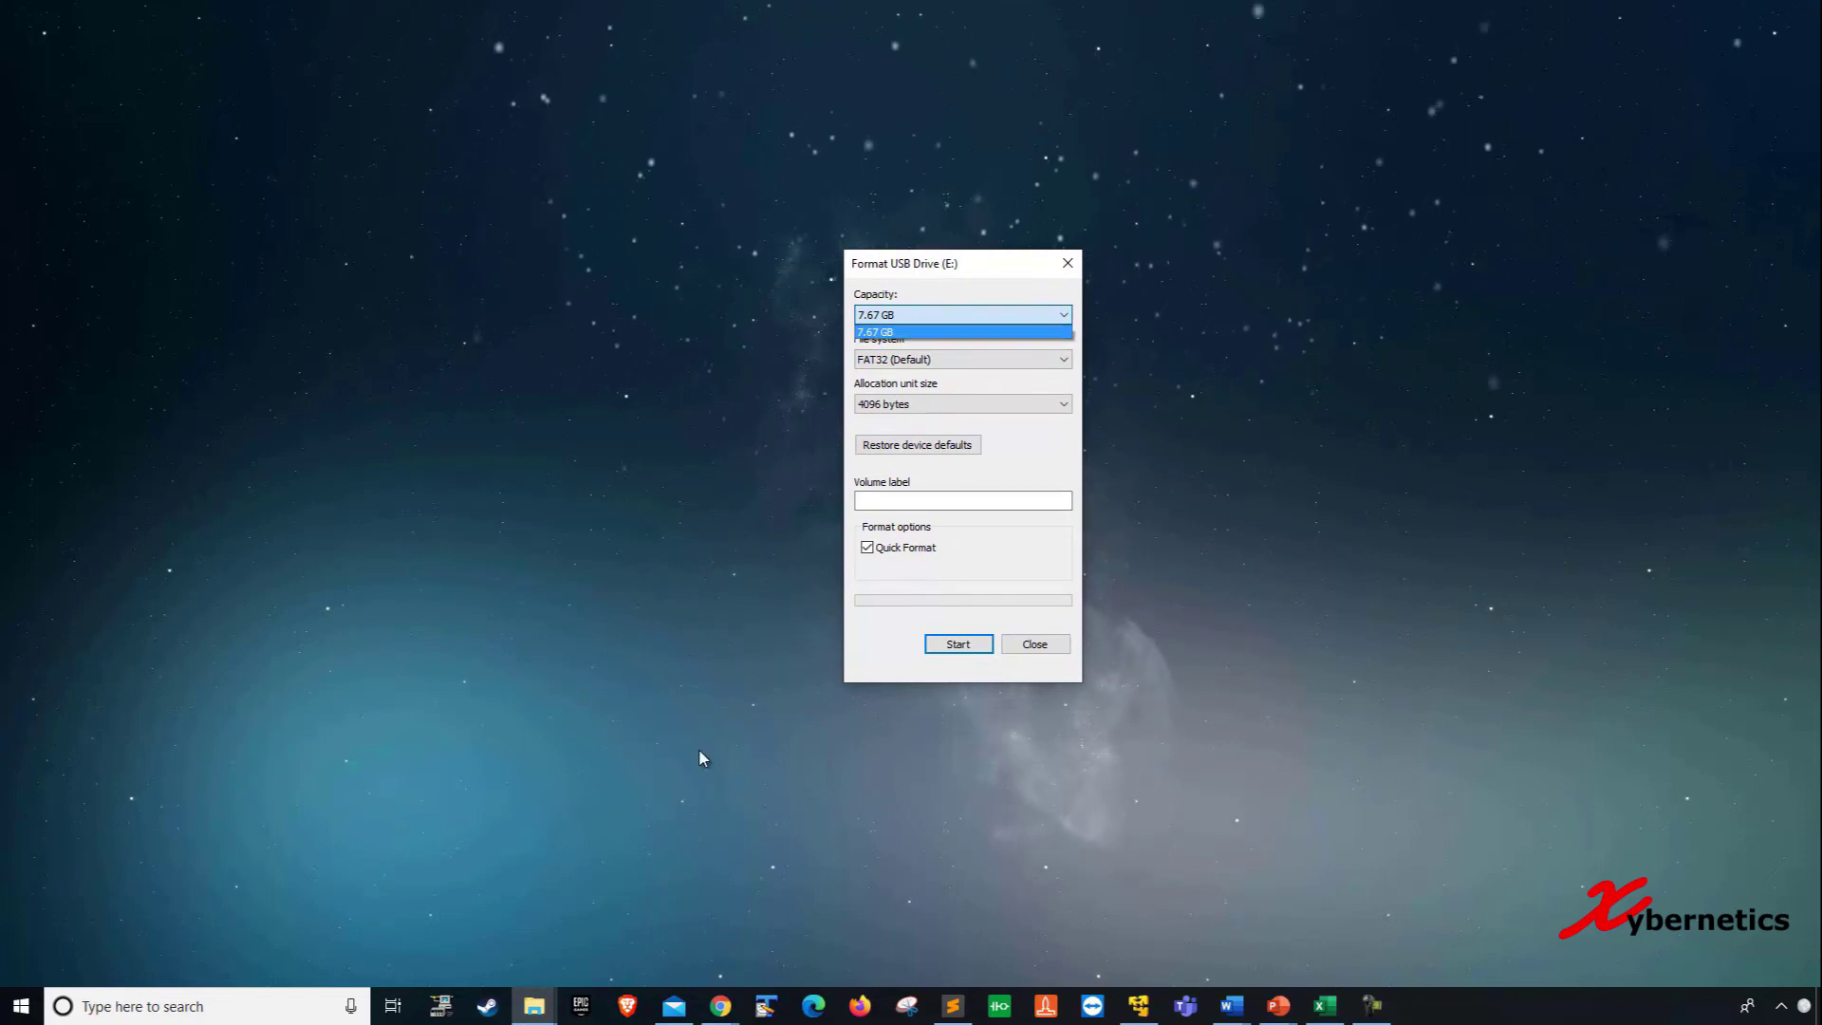
# - Confirm in Properties that the 11 AMI Rescue image files total 4.17 GB
pyautogui.click(534, 1006)
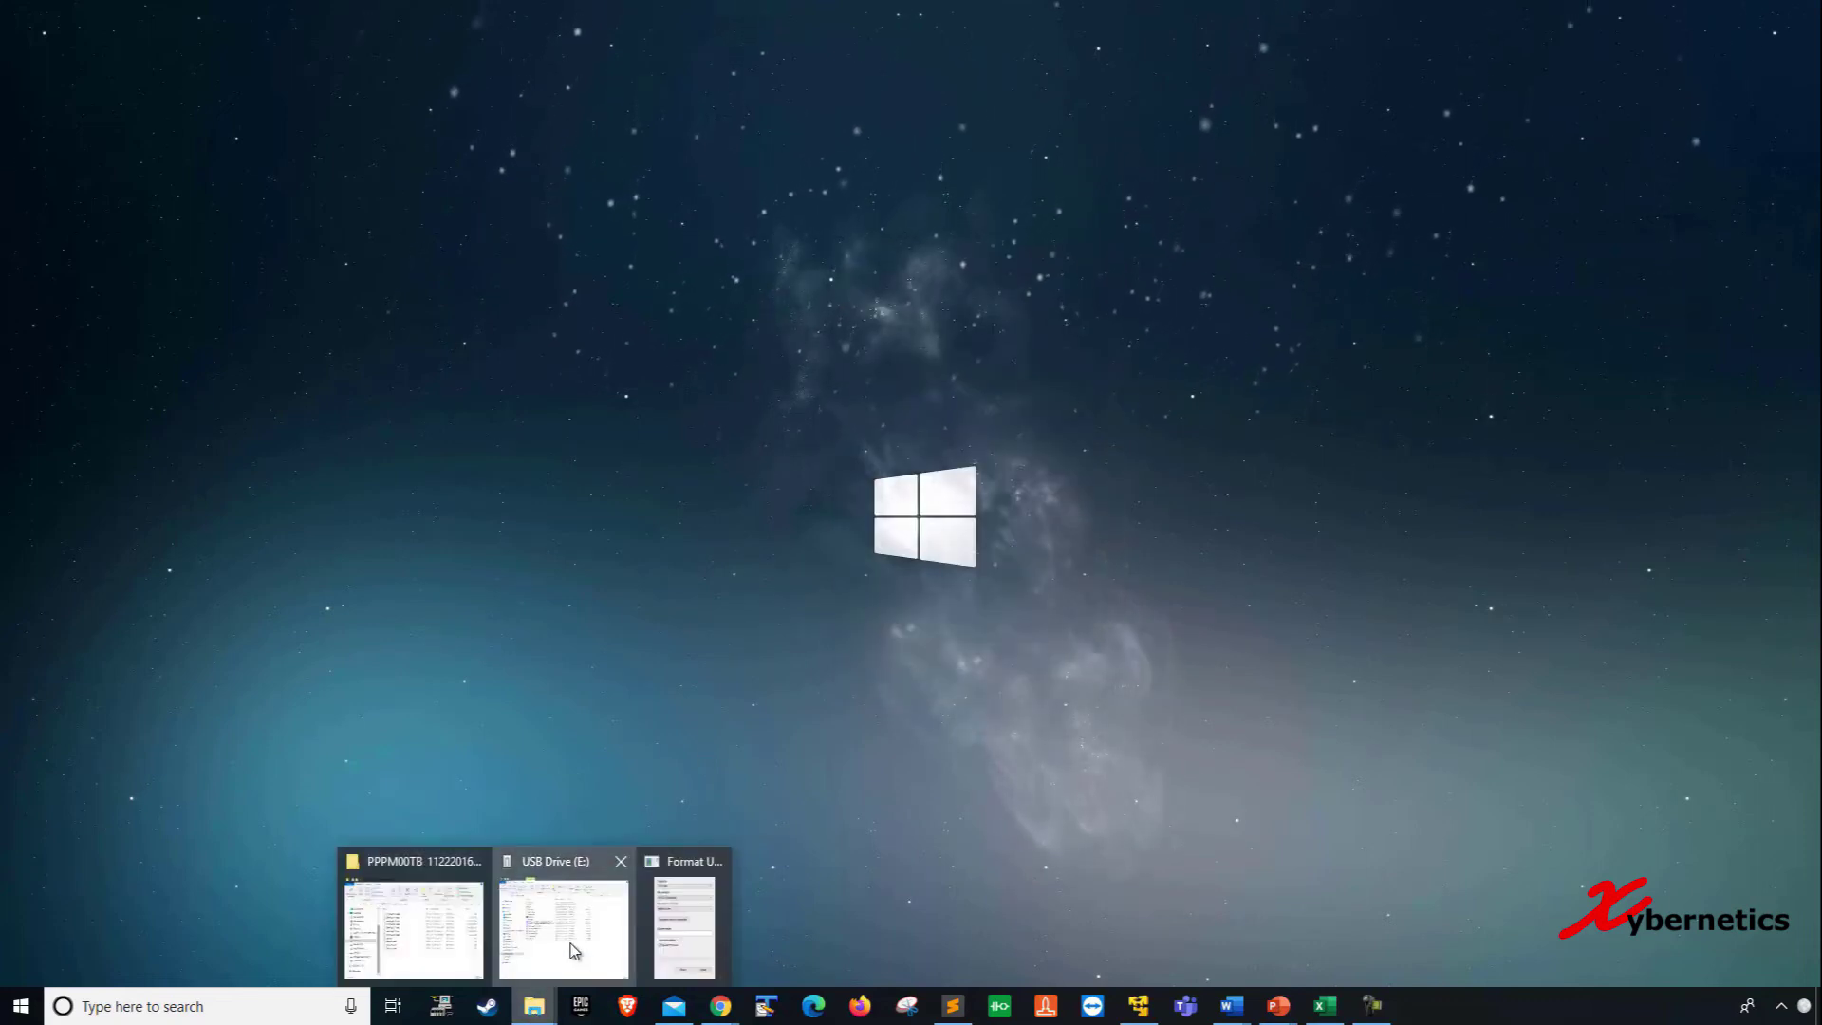
pyautogui.click(456, 933)
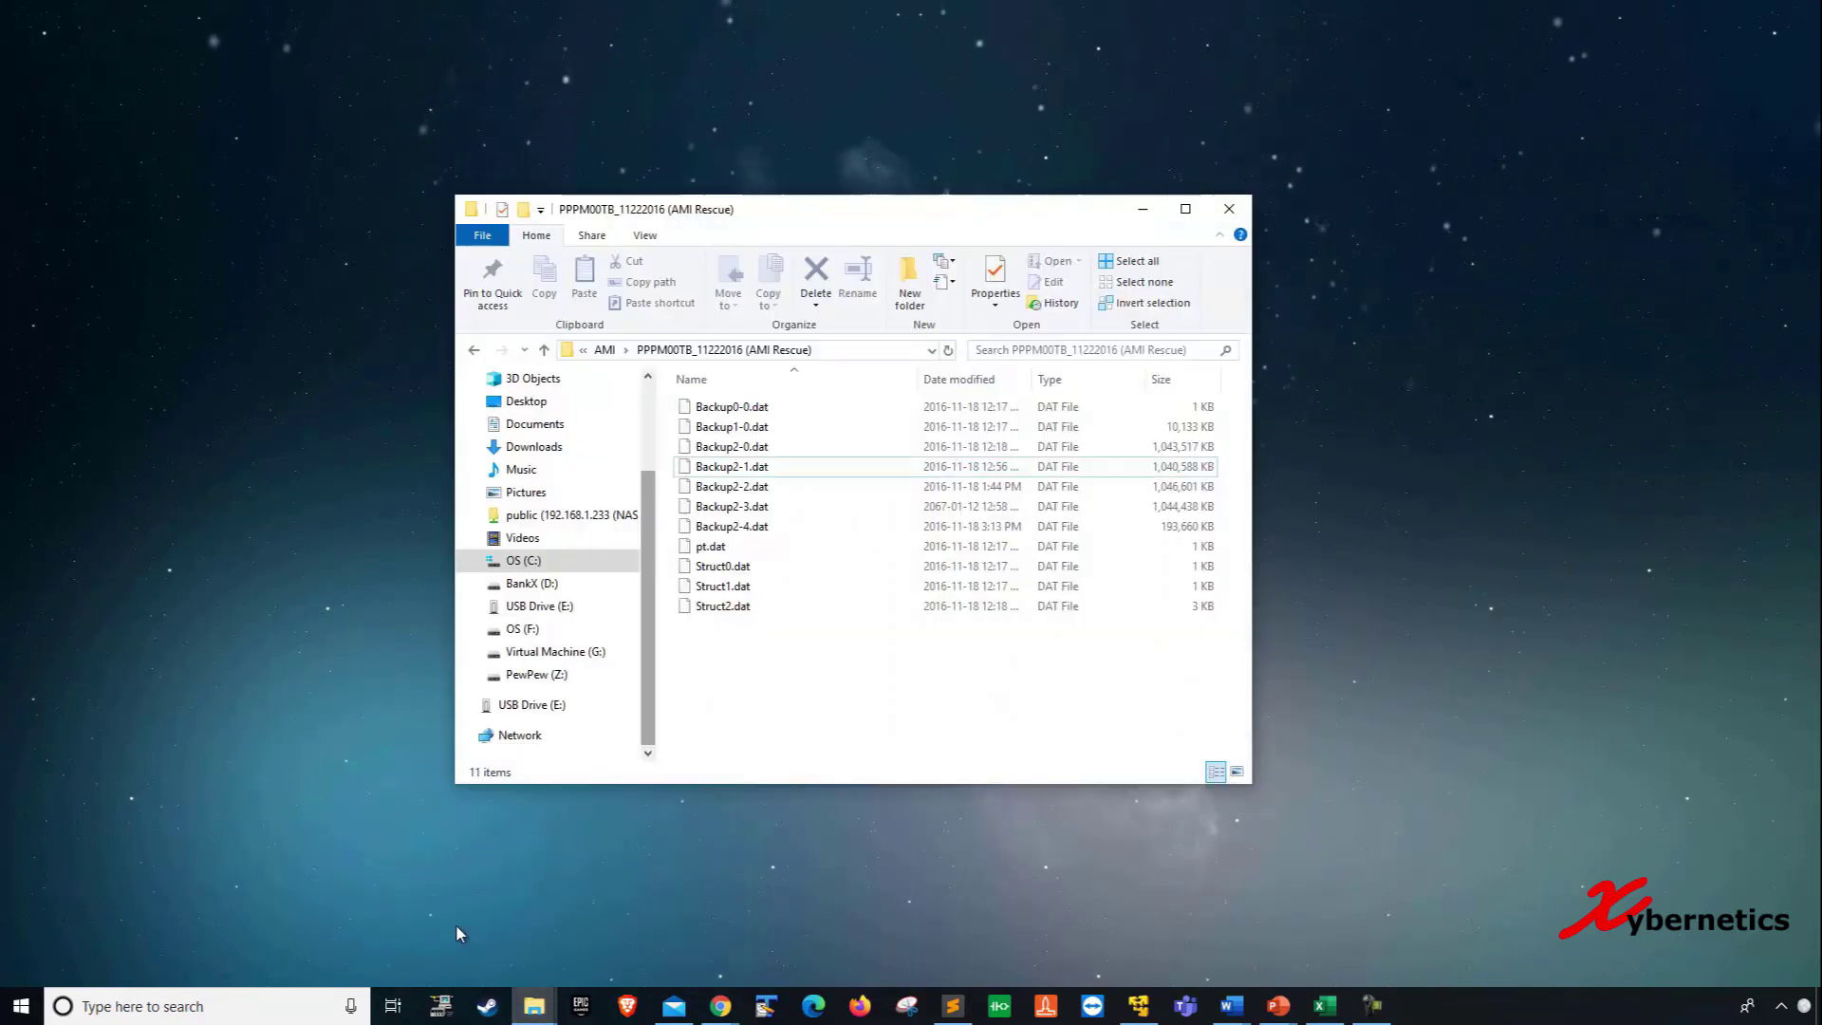
pyautogui.moveTo(835, 660); pyautogui.dragTo(688, 384)
pyautogui.rightClick(717, 435)
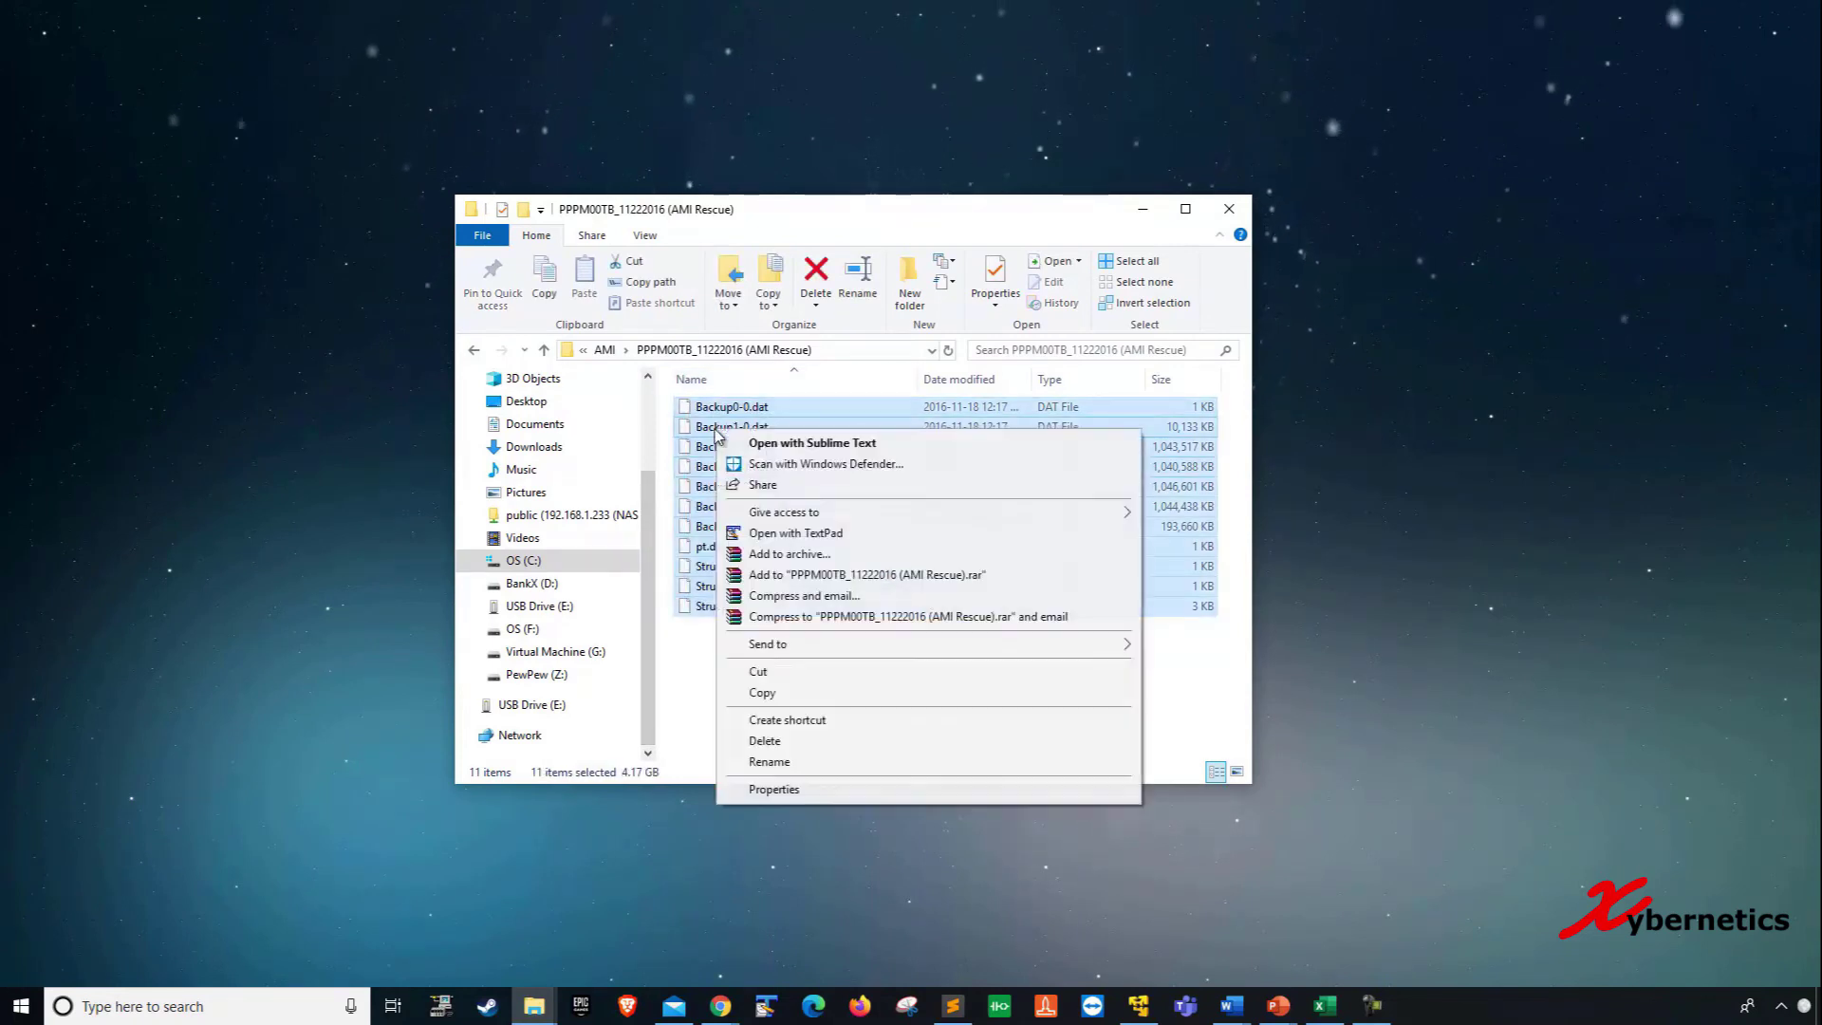
pyautogui.click(835, 789)
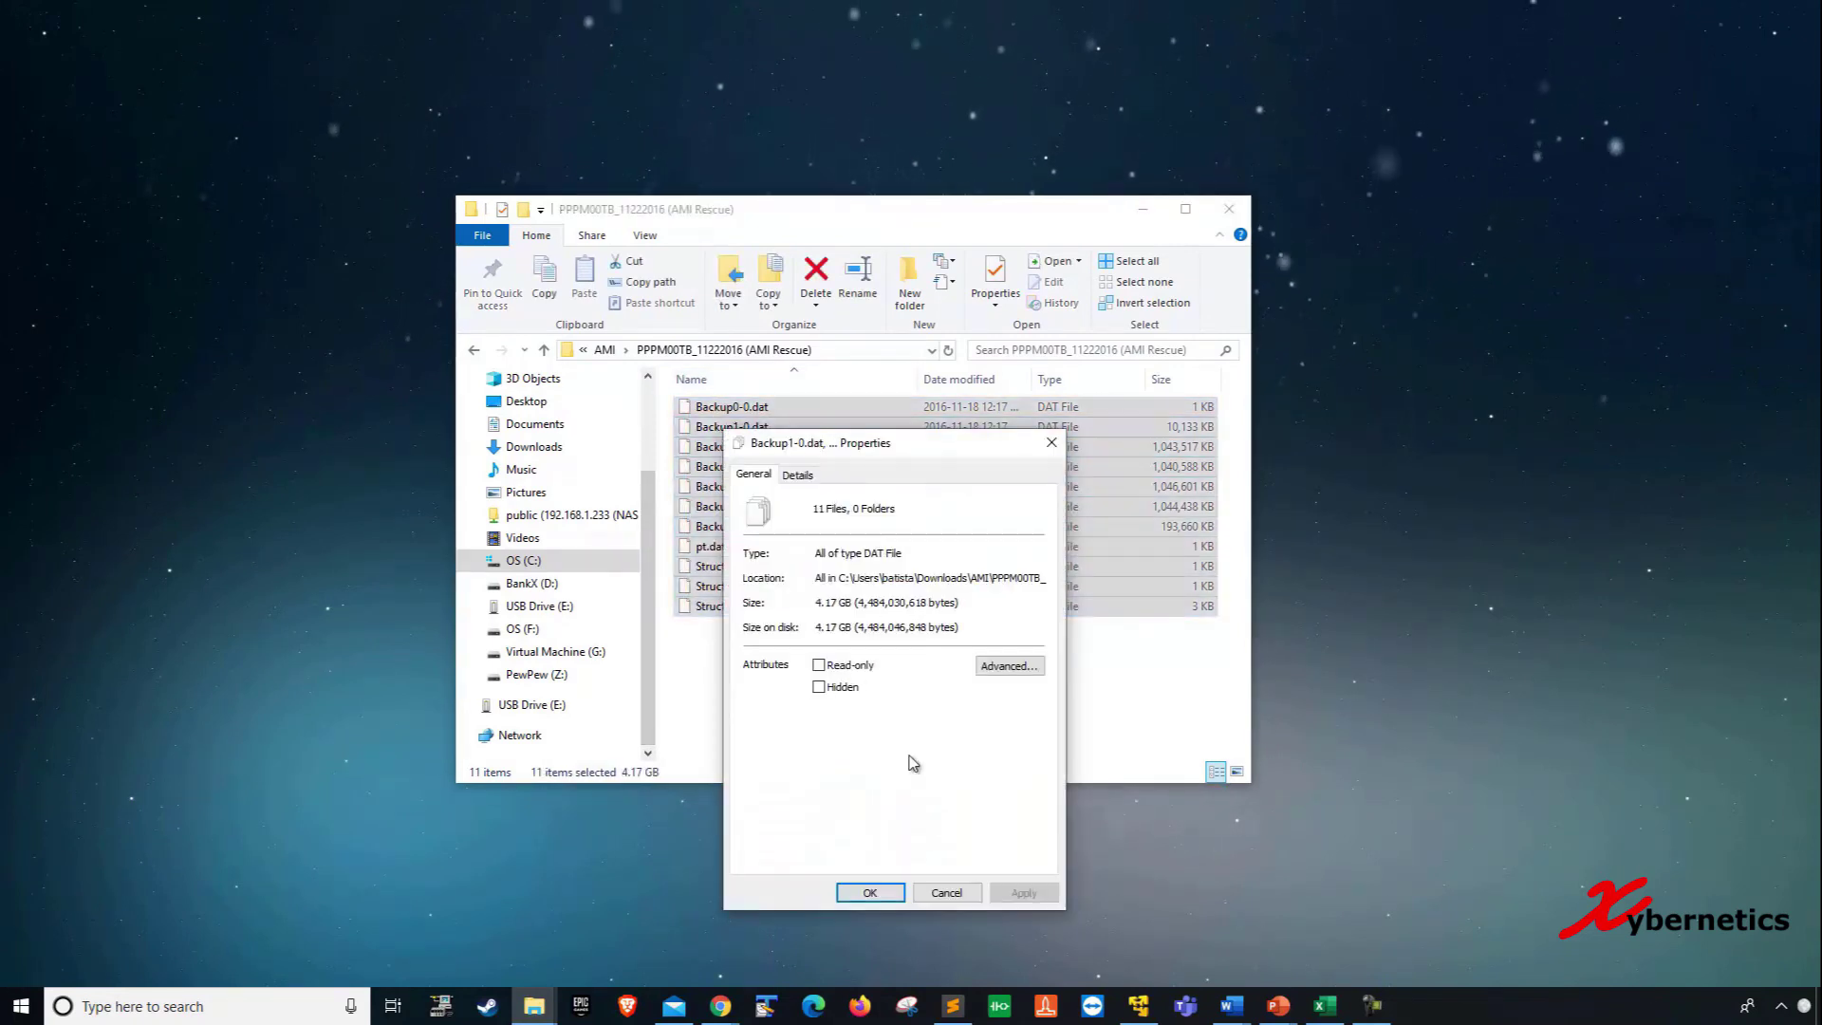
pyautogui.click(946, 892)
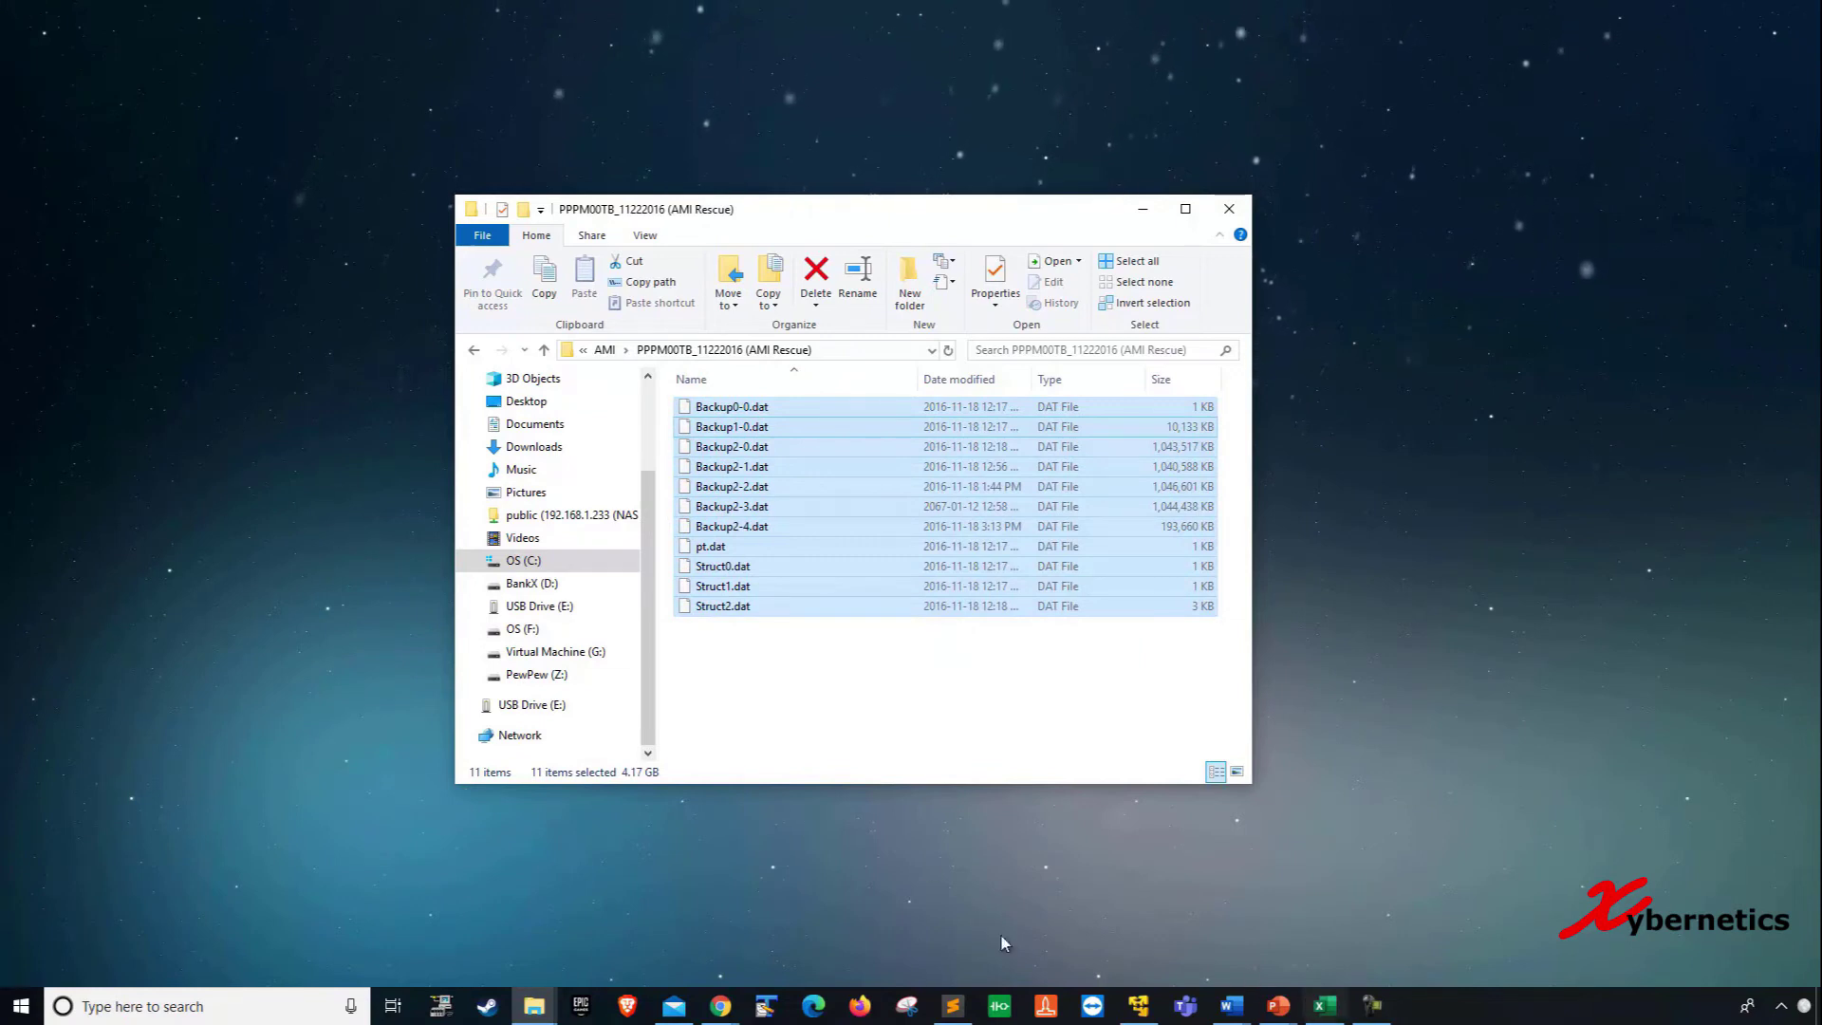
# - In the Format dialog, keep FAT32 and enter the volume label Recovery_GC
pyautogui.moveTo(534, 1006)
pyautogui.click(671, 913)
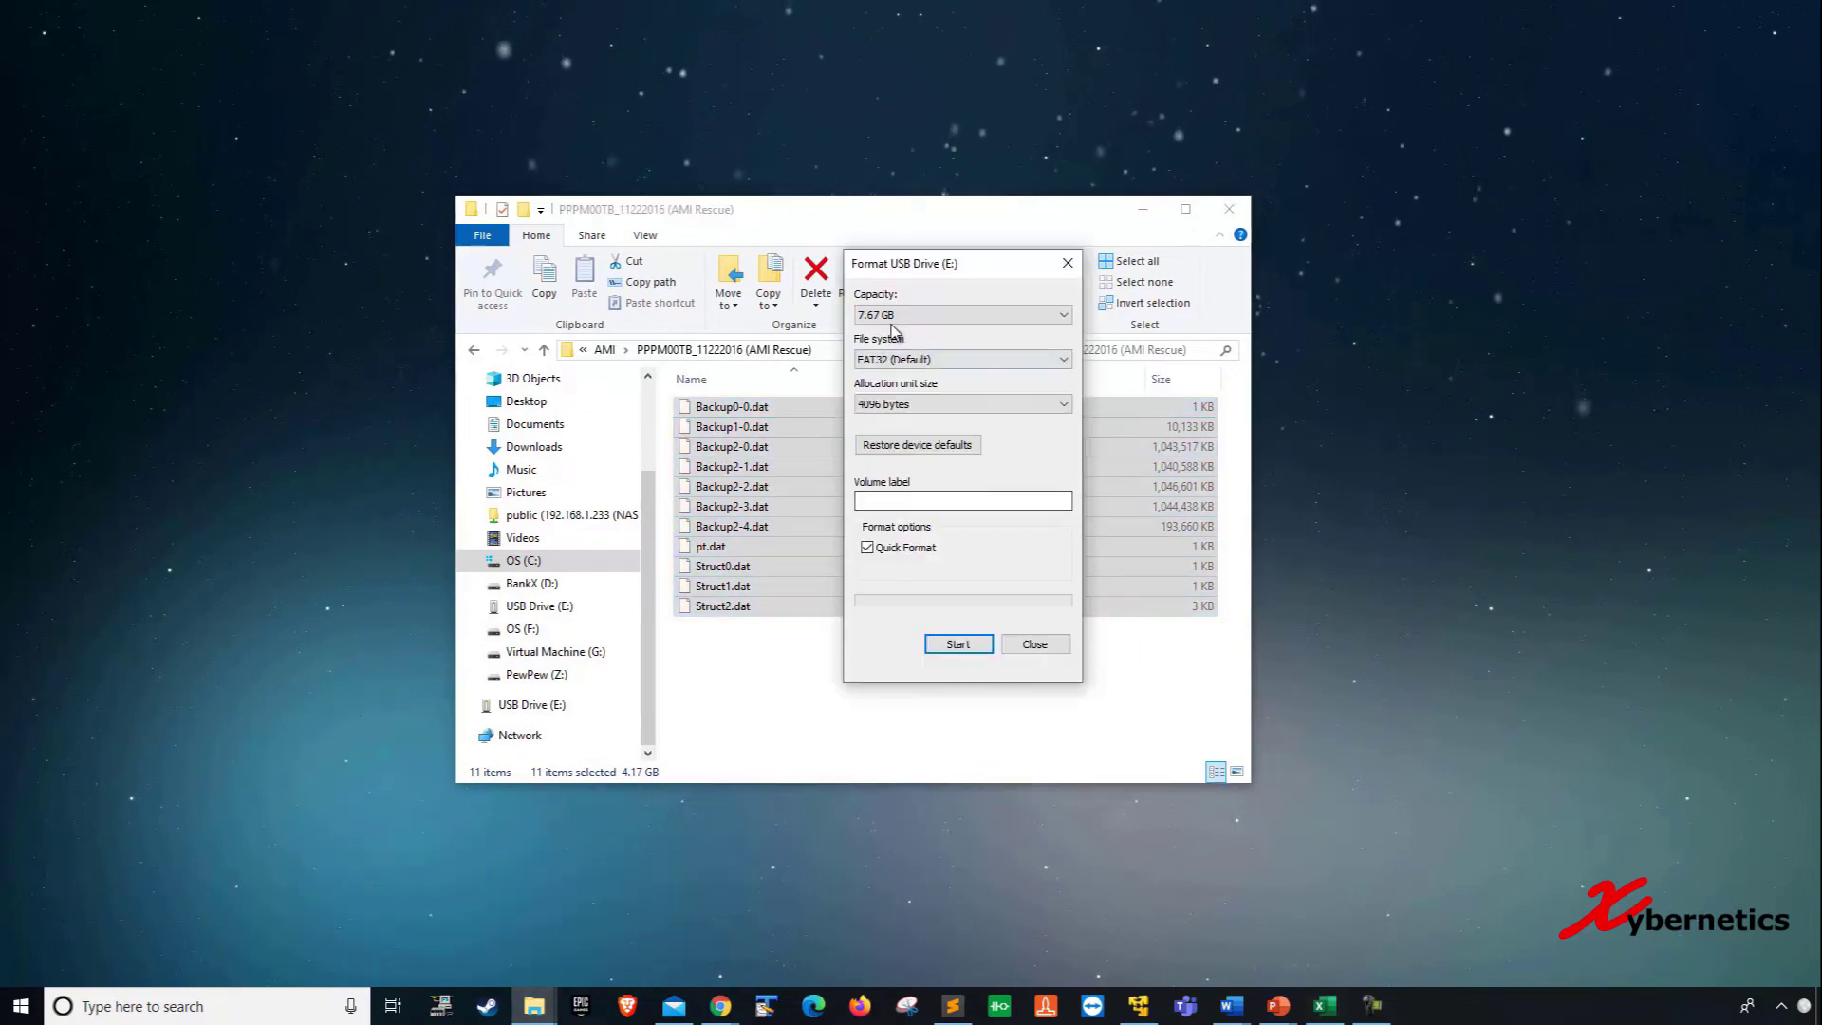
pyautogui.click(944, 361)
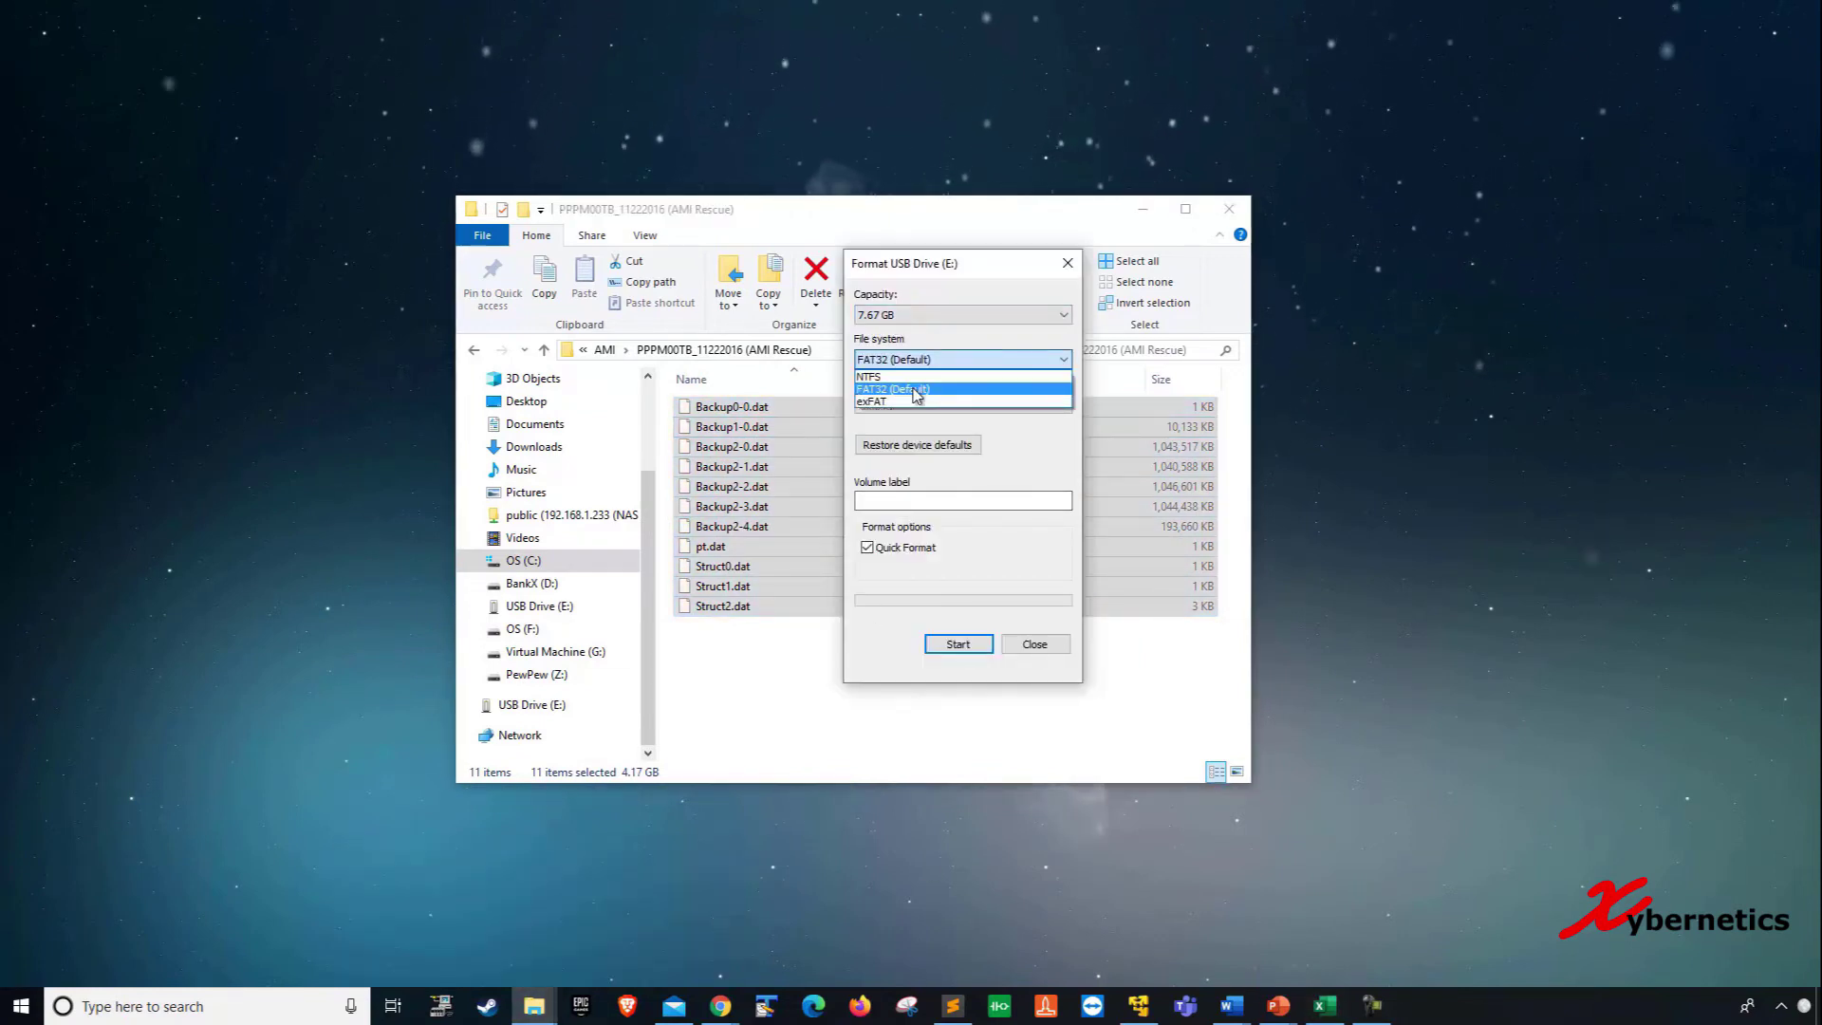
pyautogui.click(1022, 453)
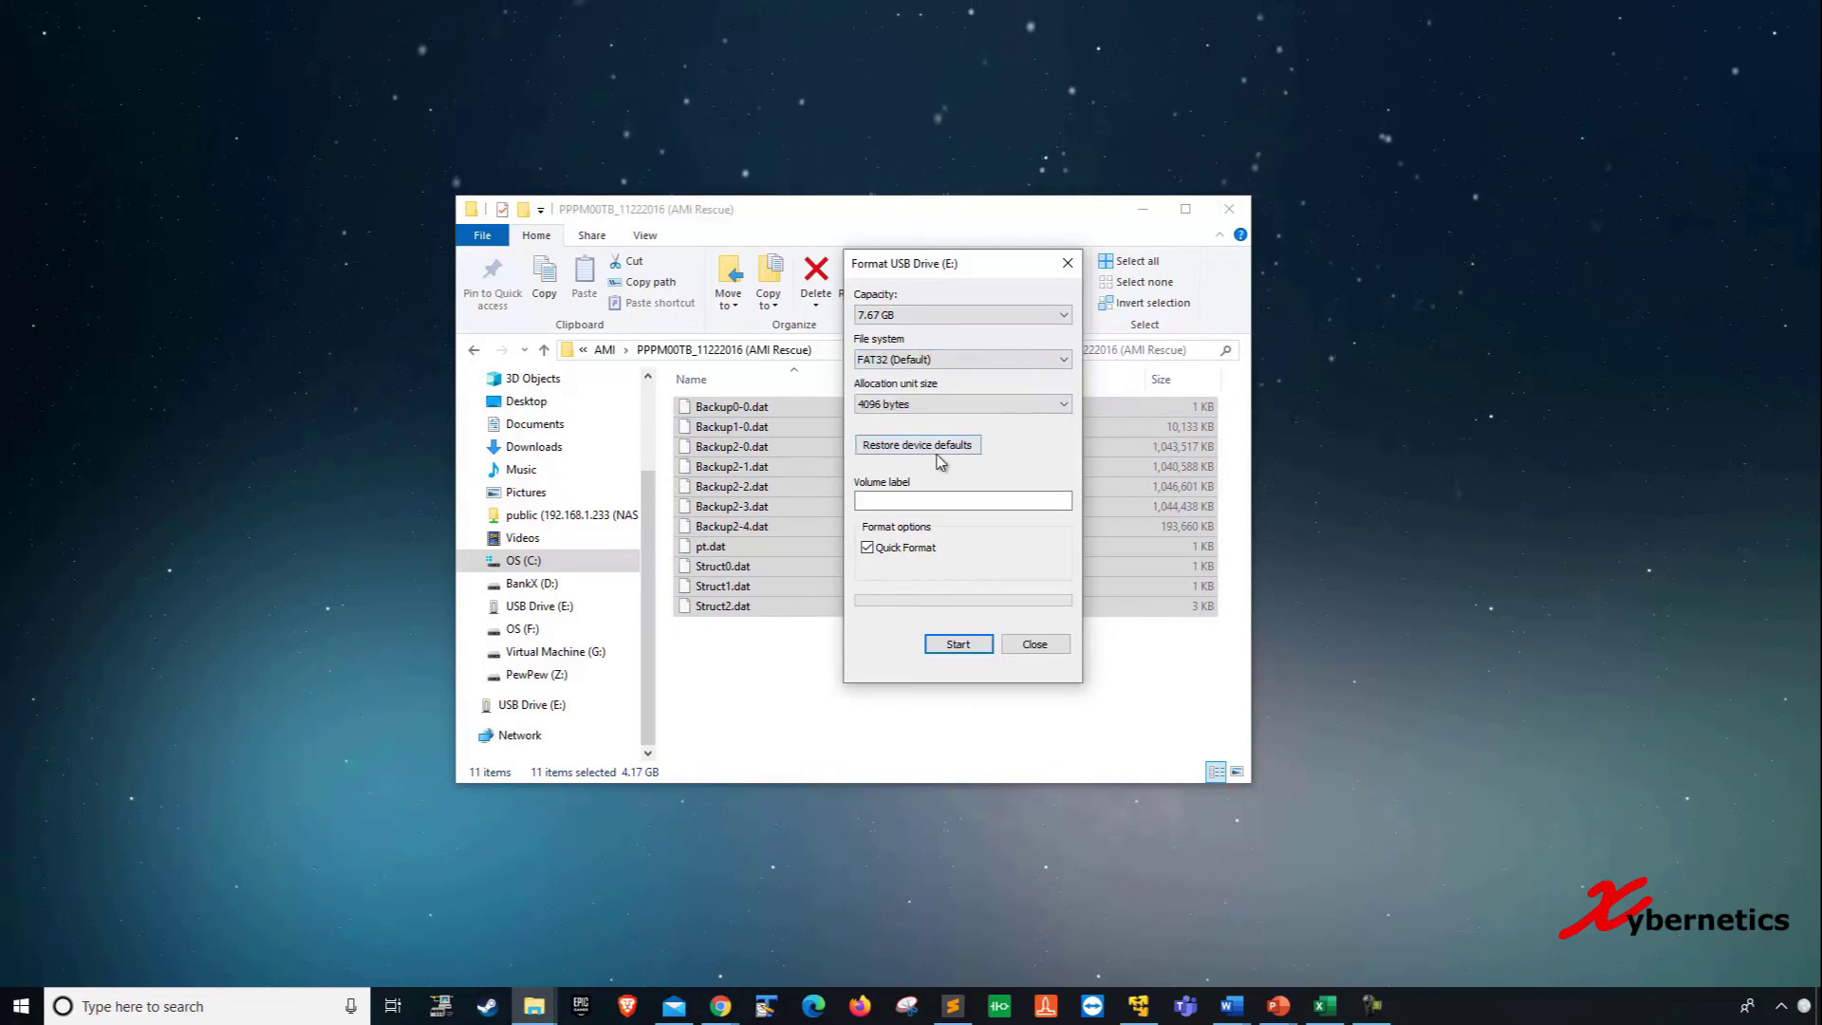
pyautogui.click(904, 498)
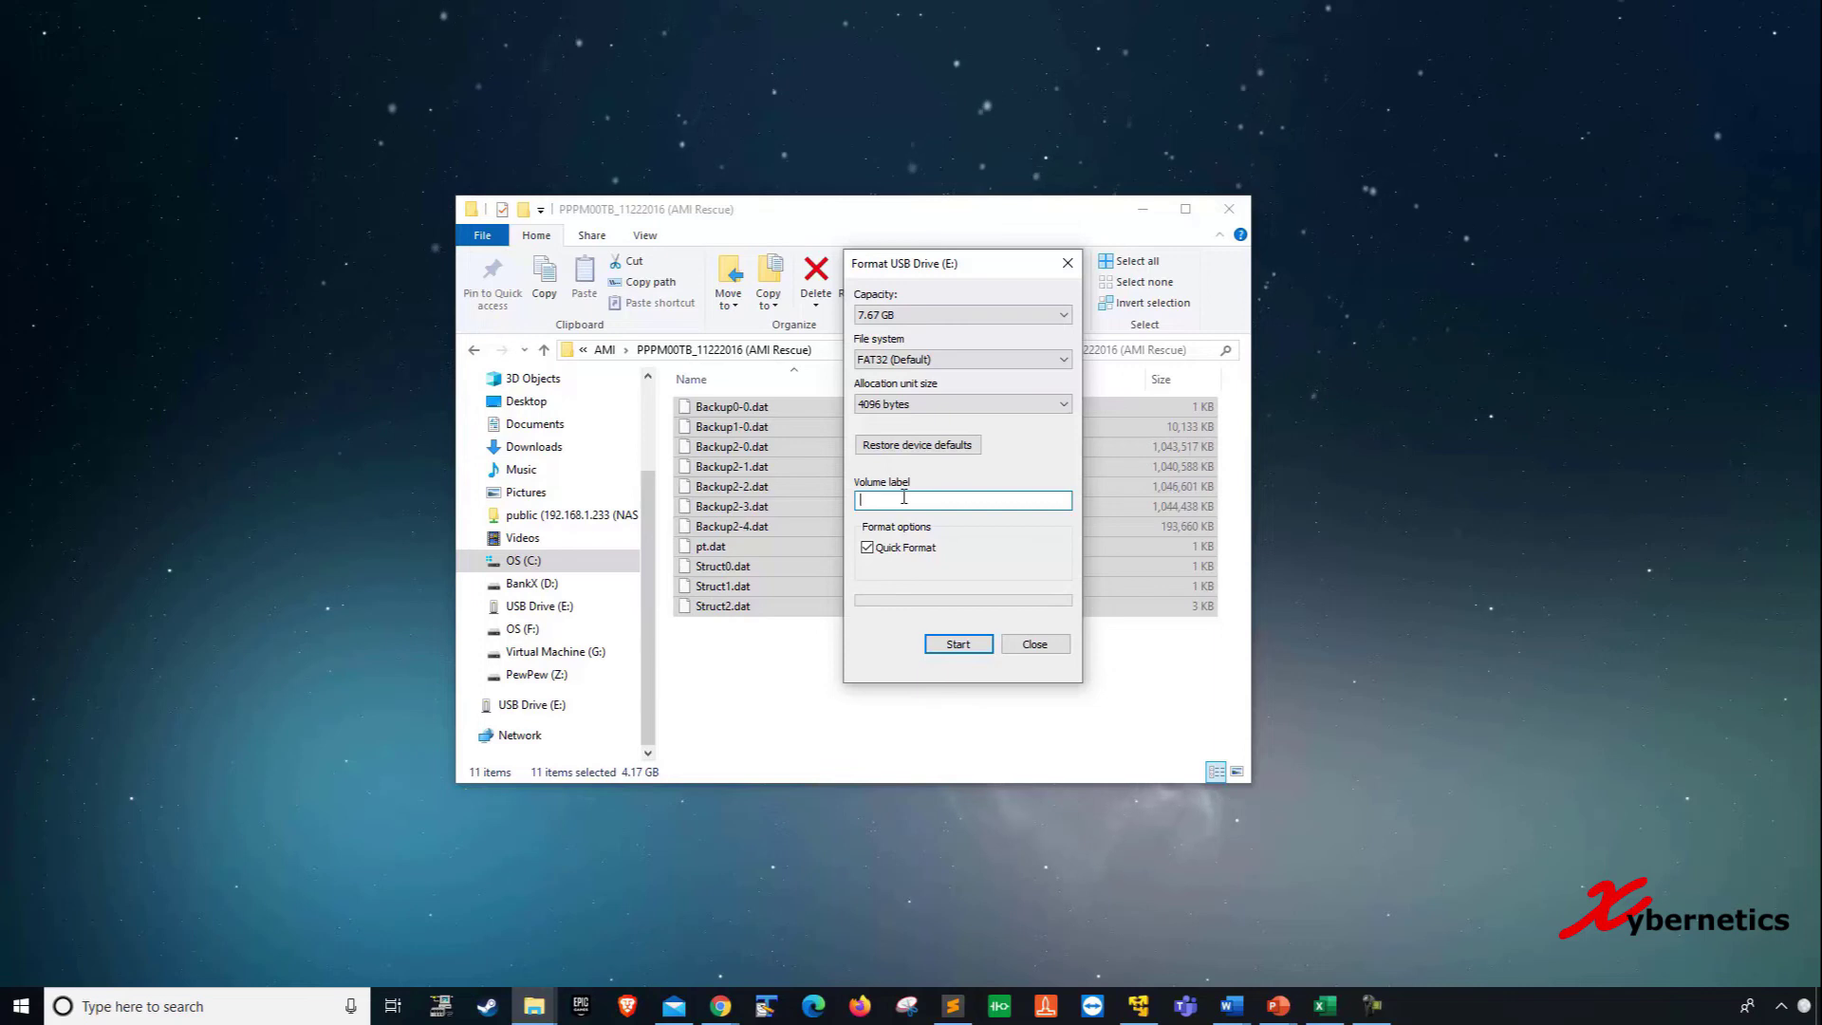
pyautogui.write('Reco')
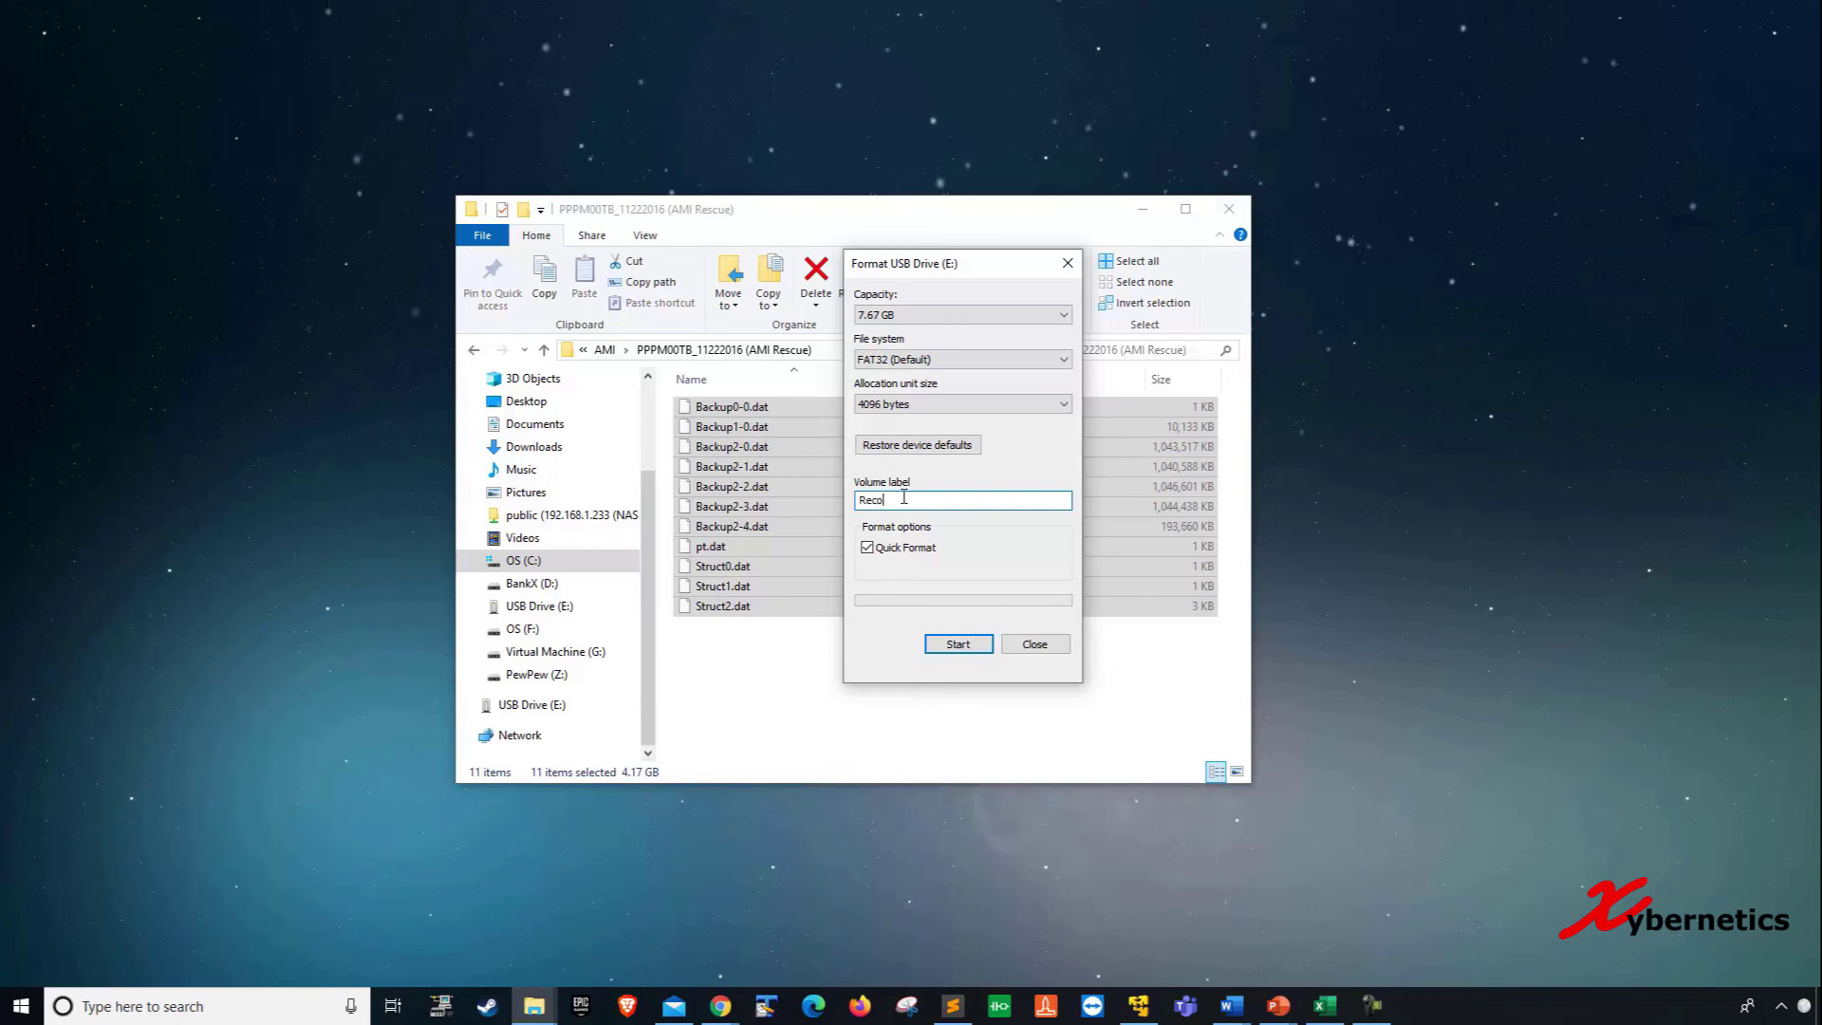
pyautogui.write('very_GC')
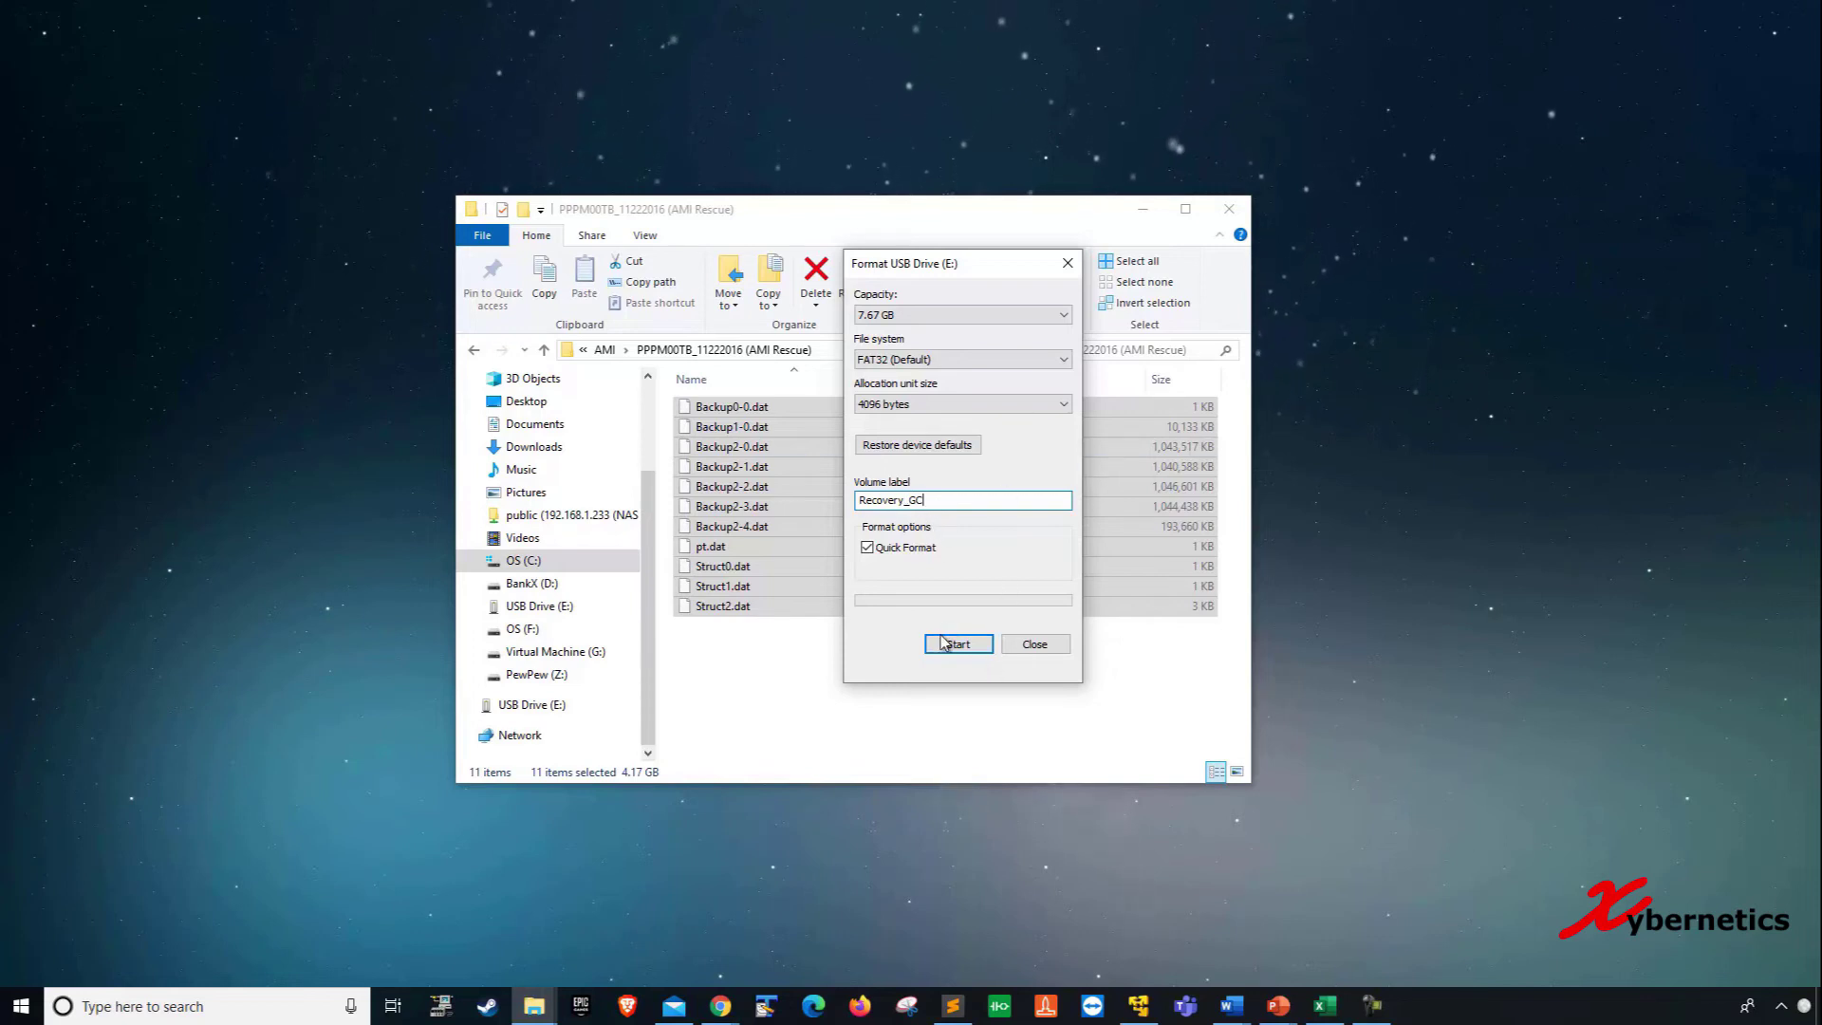
# - Close the Format dialog and copy all 11 AMI Rescue .dat image files, then deselect them
pyautogui.click(1058, 644)
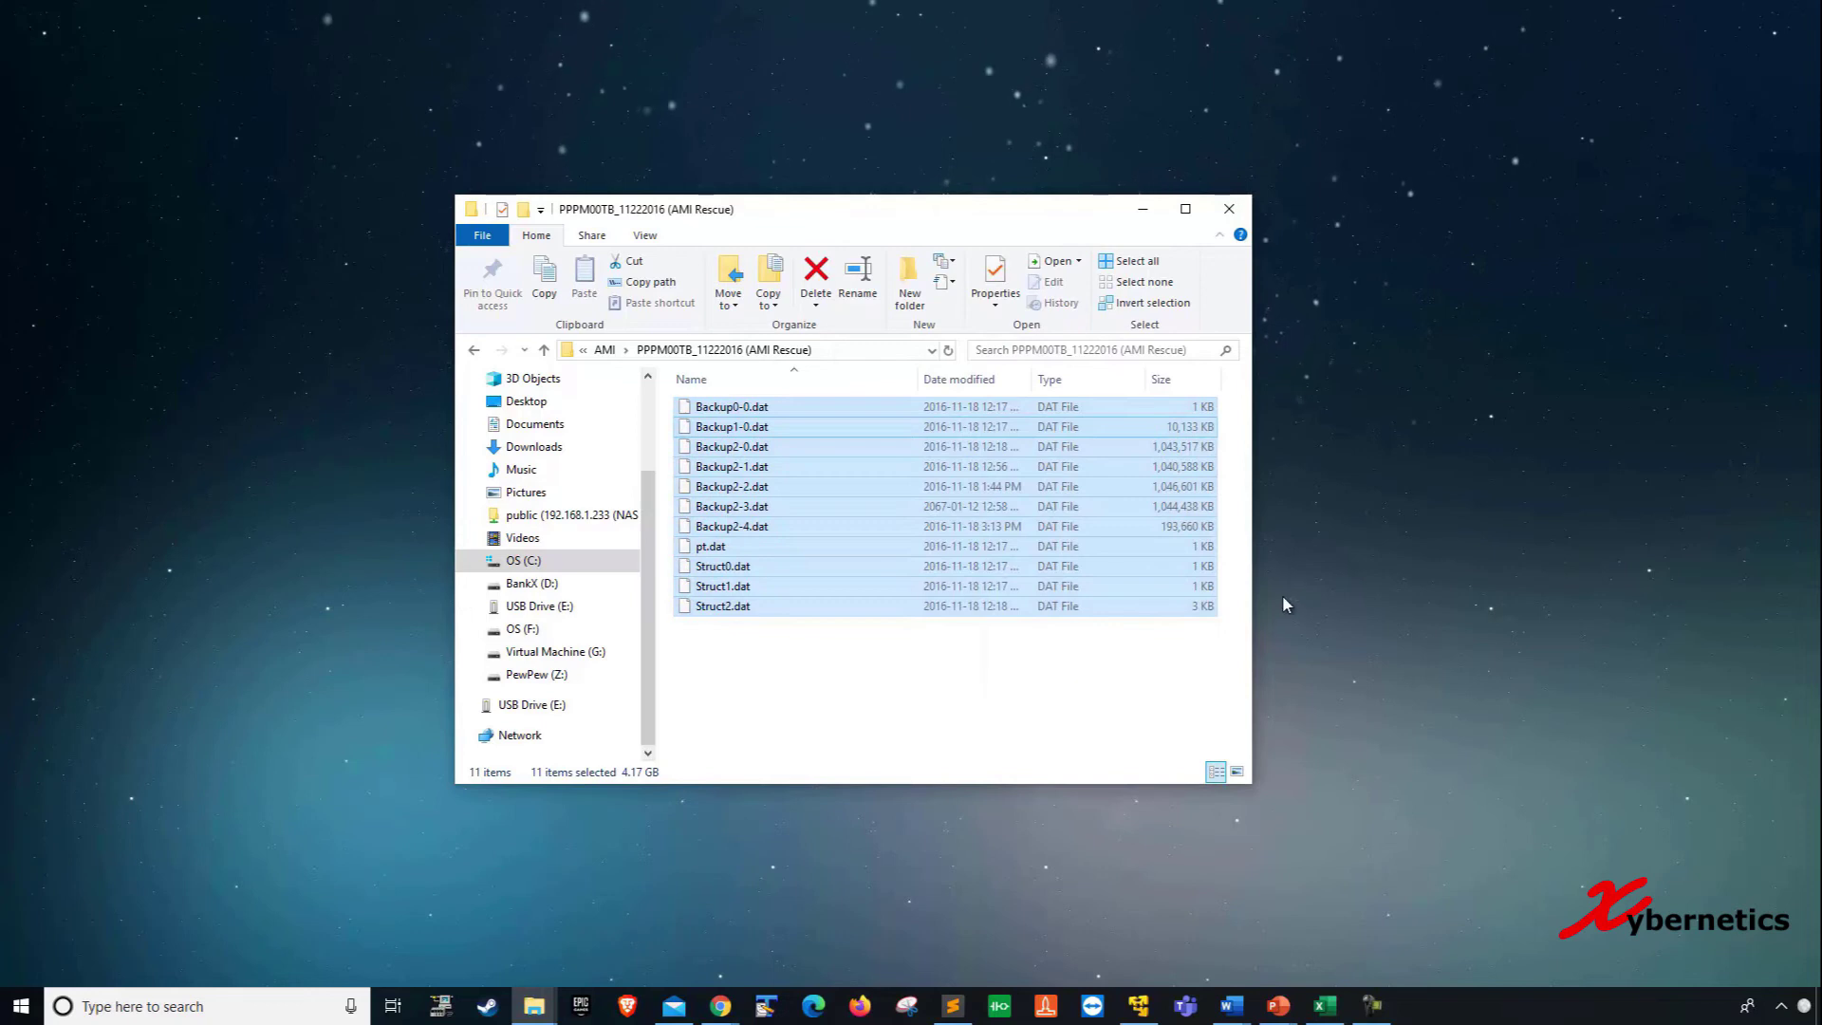
pyautogui.click(886, 687)
pyautogui.moveTo(830, 687); pyautogui.dragTo(678, 387)
pyautogui.rightClick(712, 436)
pyautogui.click(759, 704)
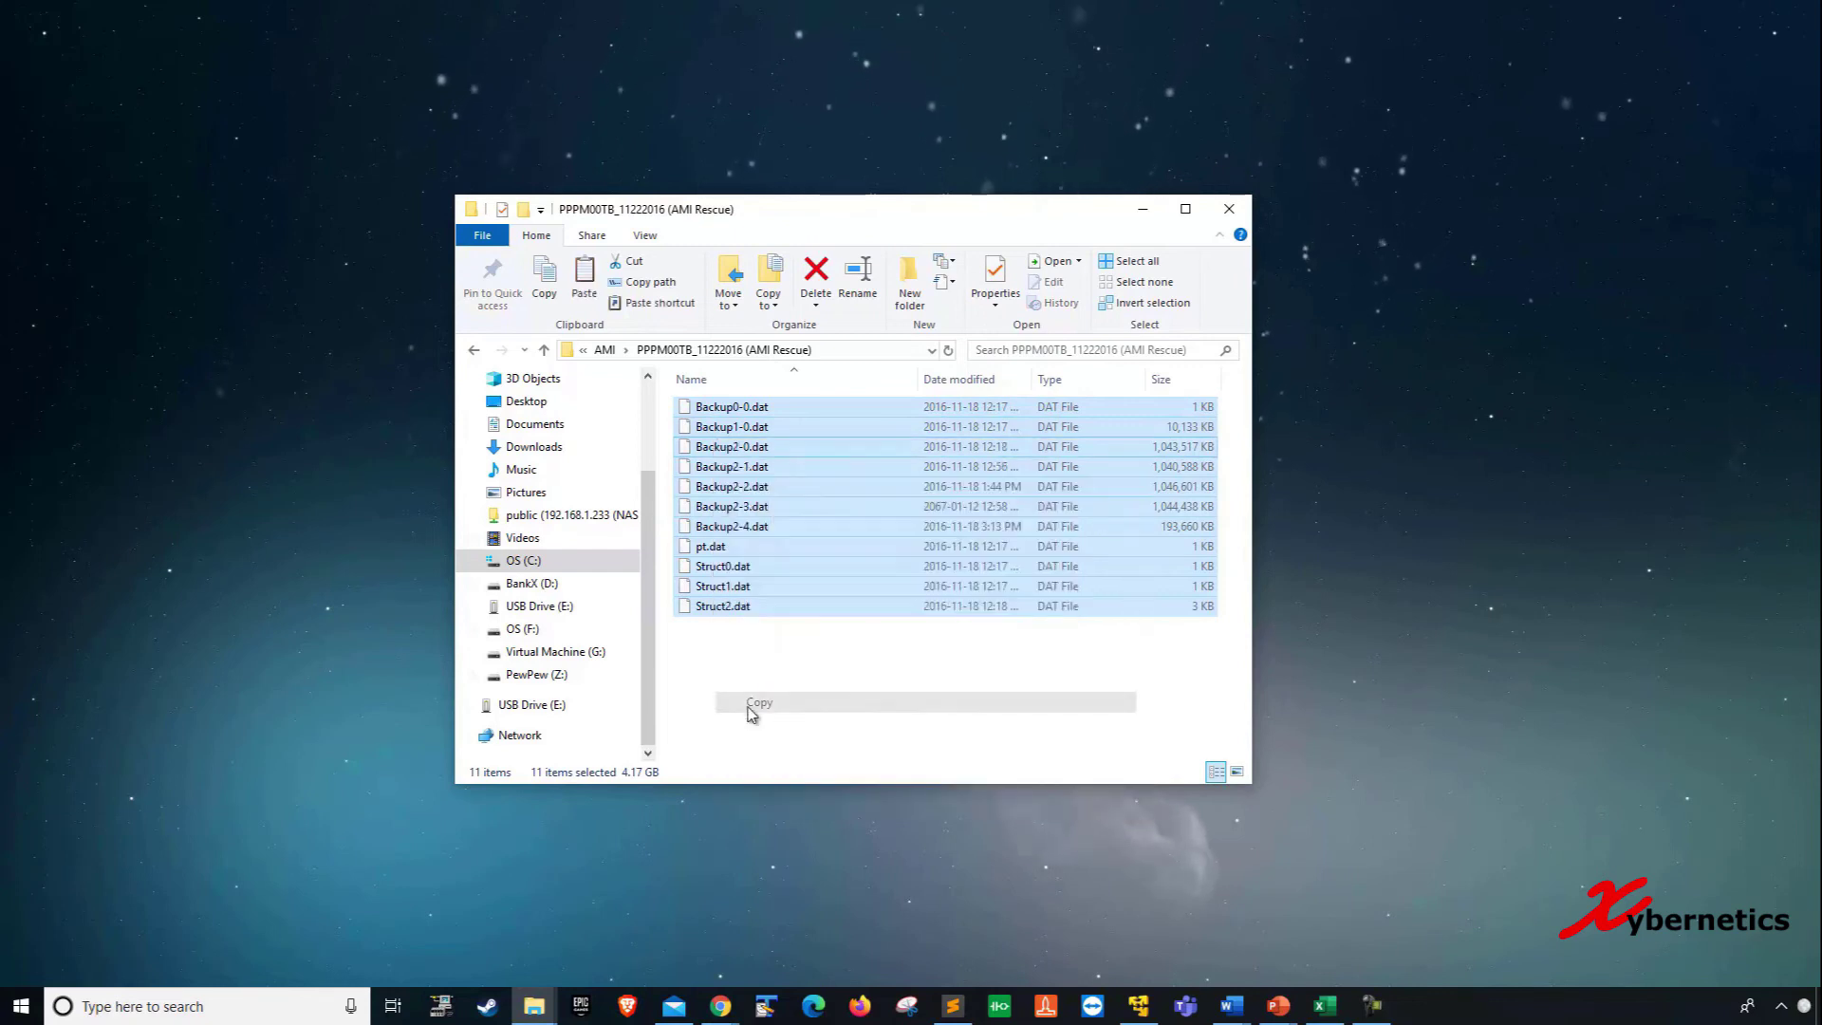
pyautogui.moveTo(565, 710); pyautogui.dragTo(680, 712)
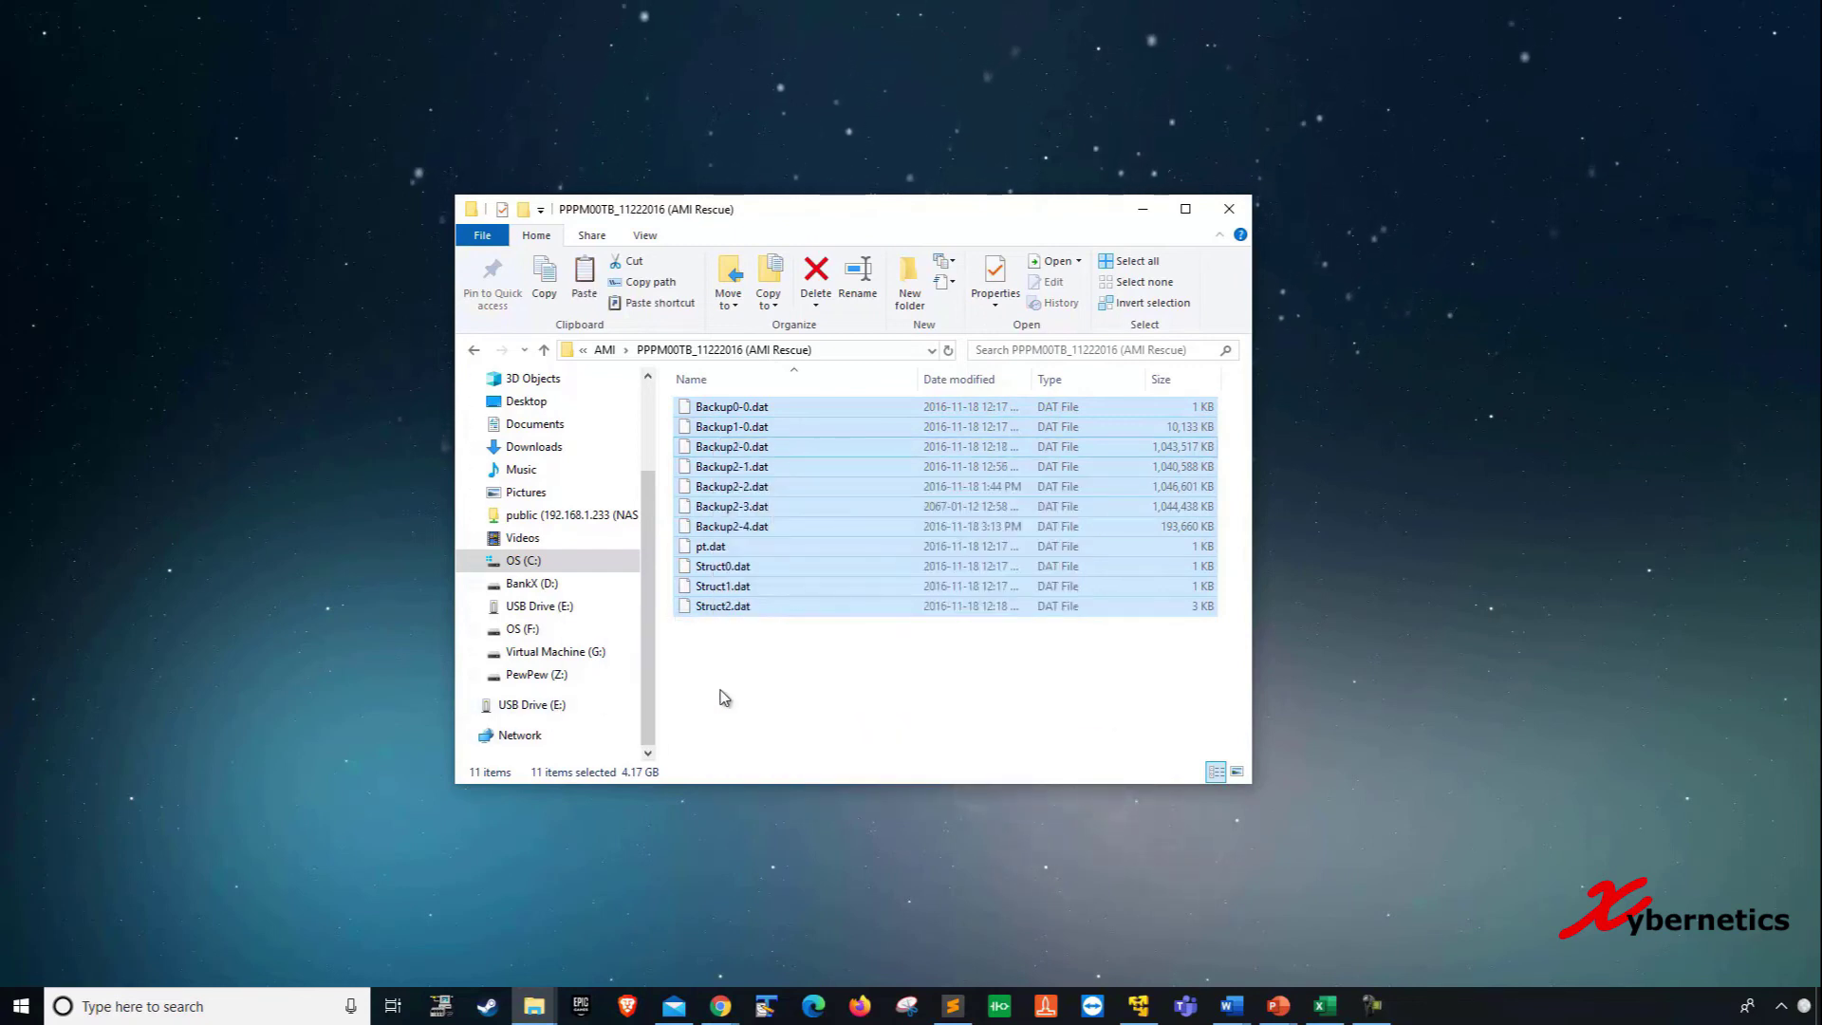
pyautogui.click(773, 716)
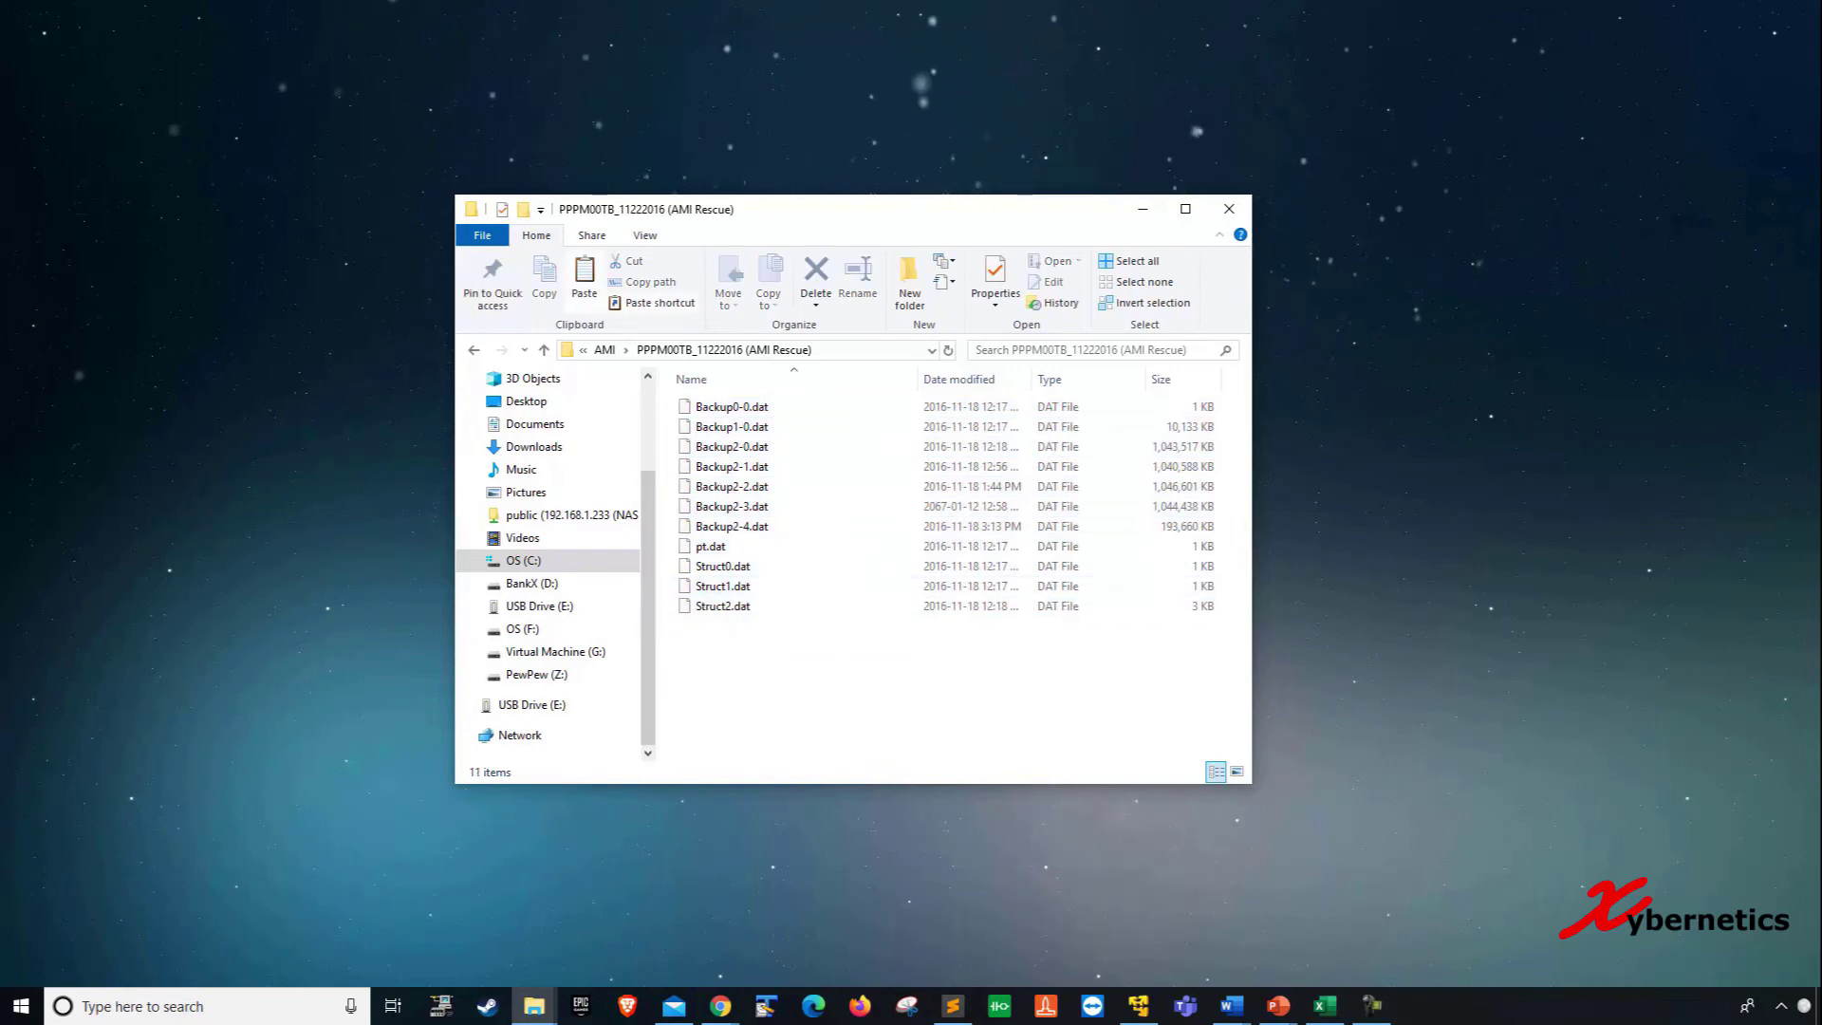
# - Switch to VNC Viewer showing the industrial PC's AMI Provisioning menu with Firmware Update and AMI Rescue
pyautogui.hotkey('alt', 'Tab')
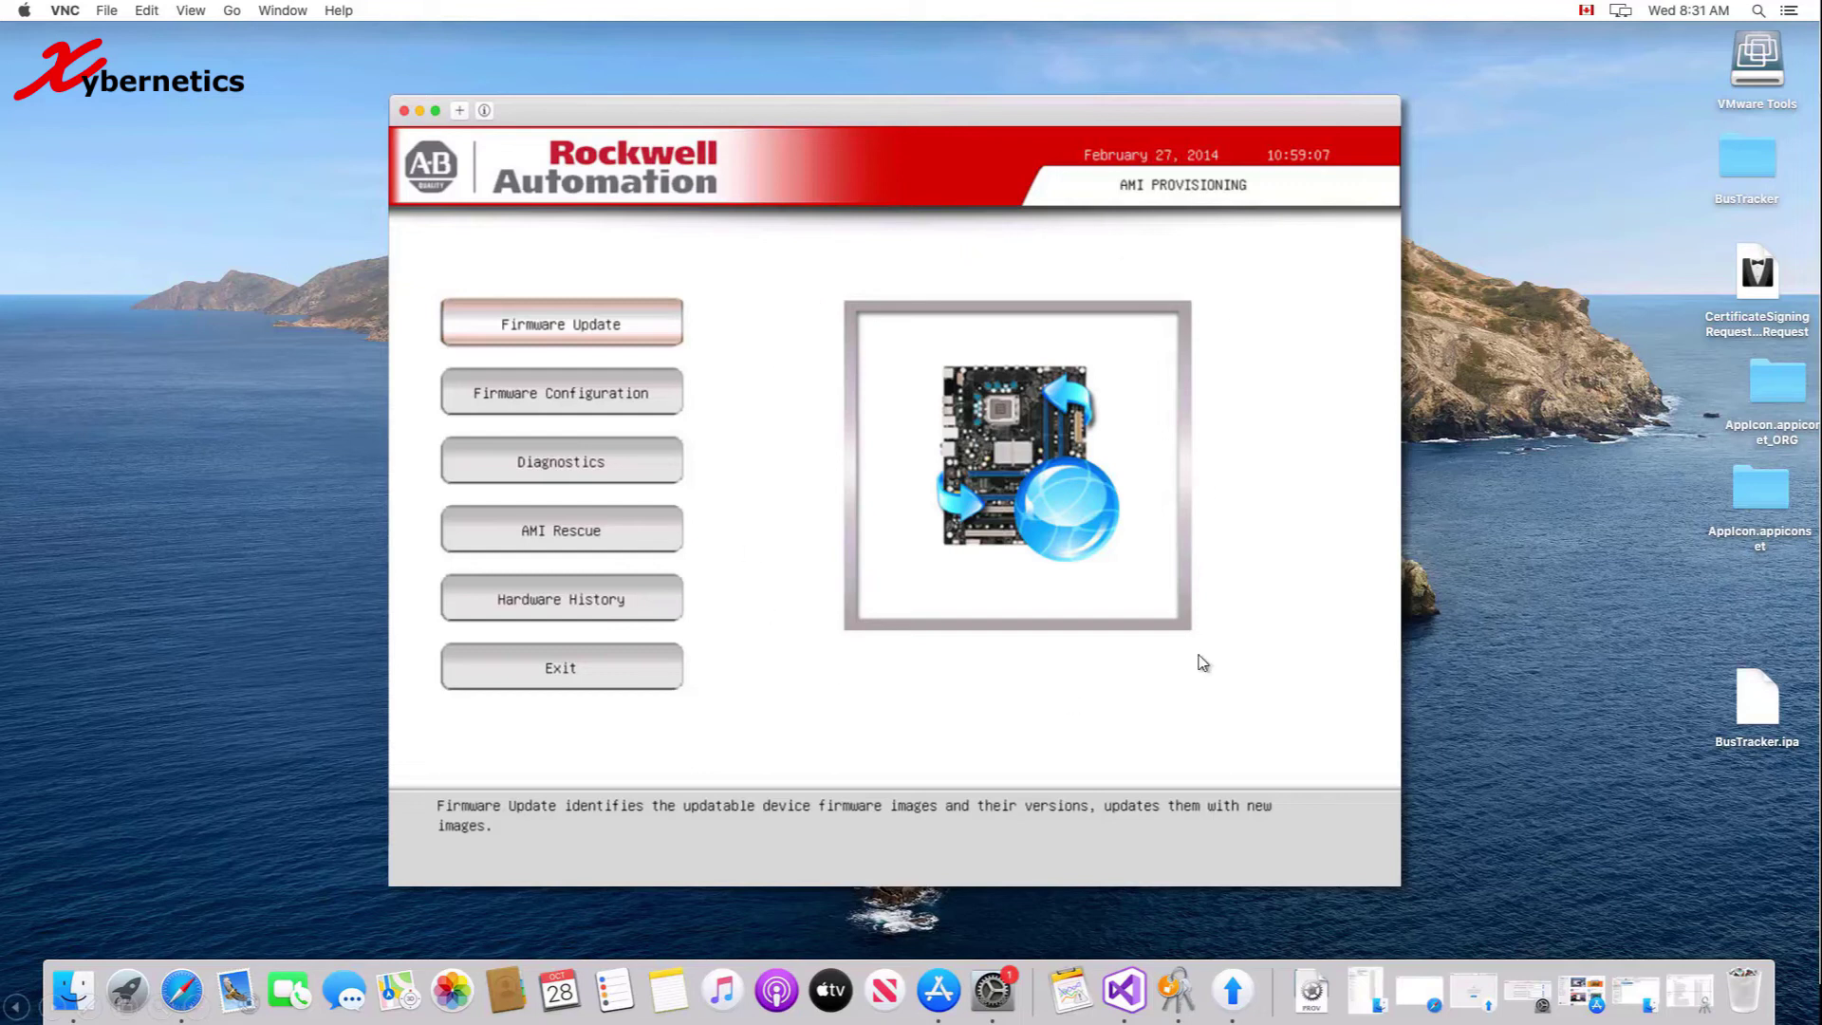
# - Enter AMI Rescue and choose Make A Backup to show the Backup Ver 1.0 screen
pyautogui.click(604, 532)
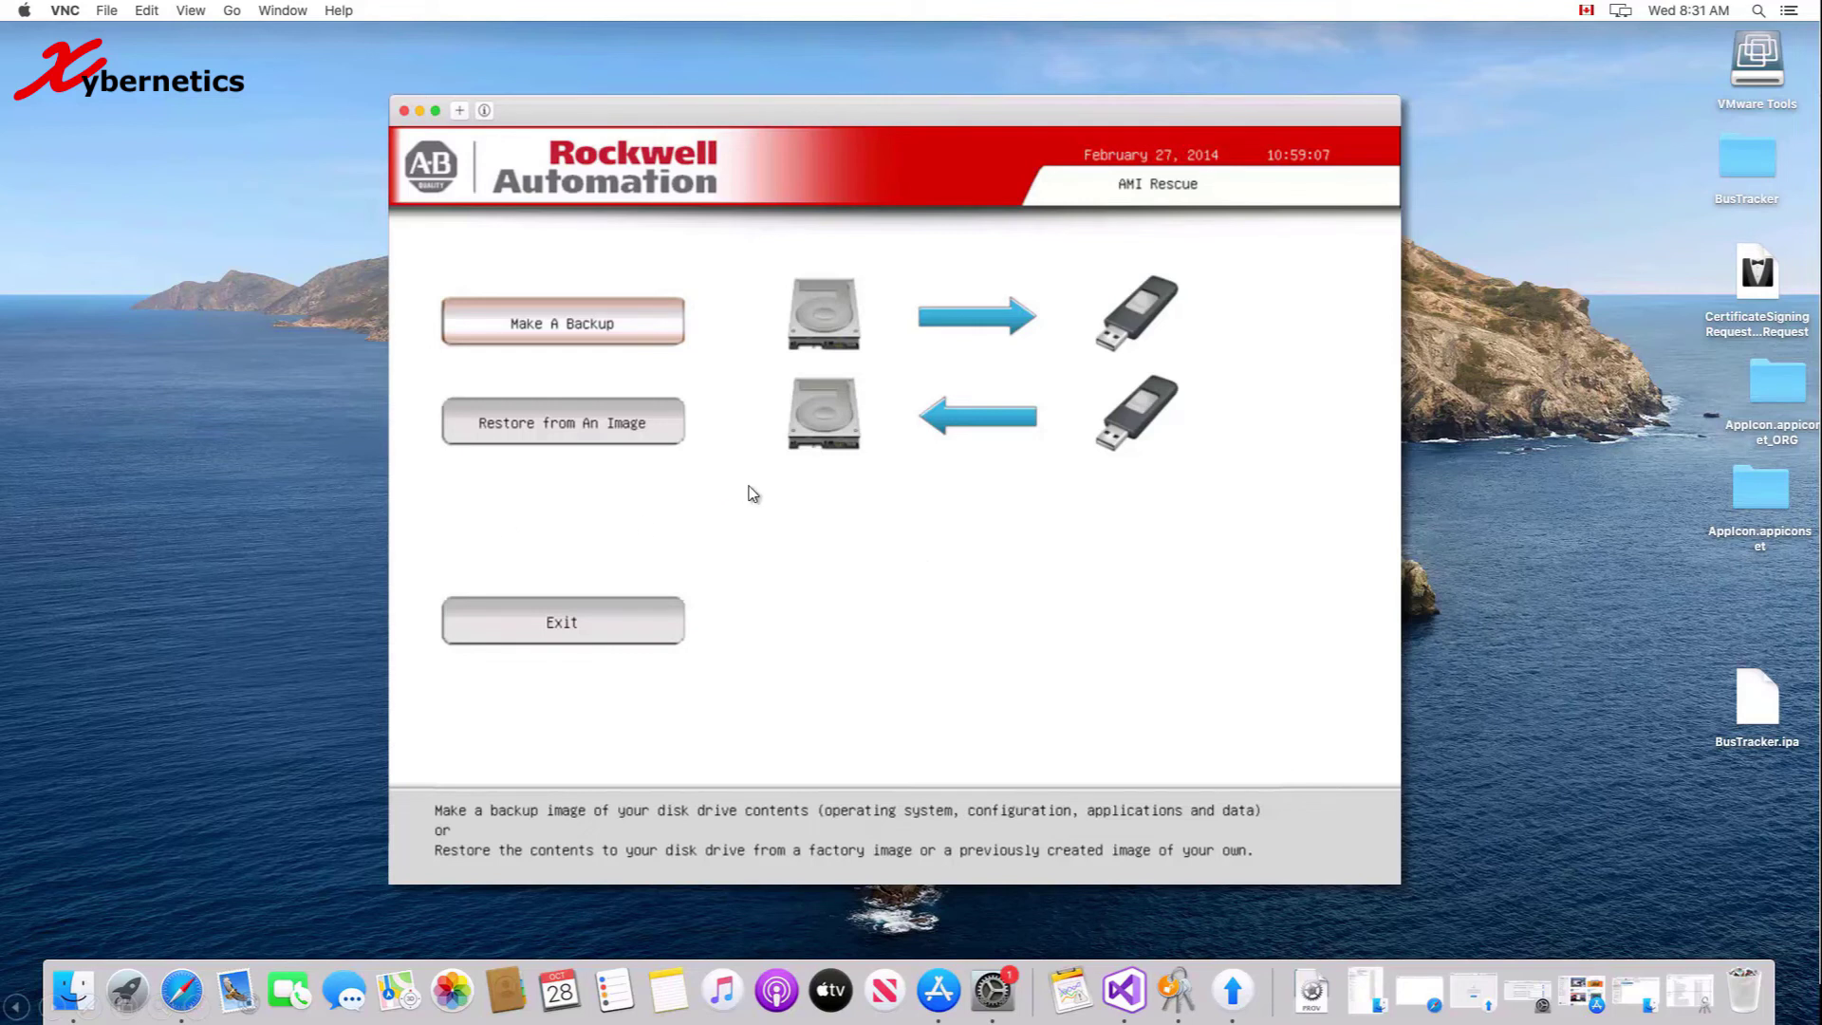
pyautogui.click(675, 324)
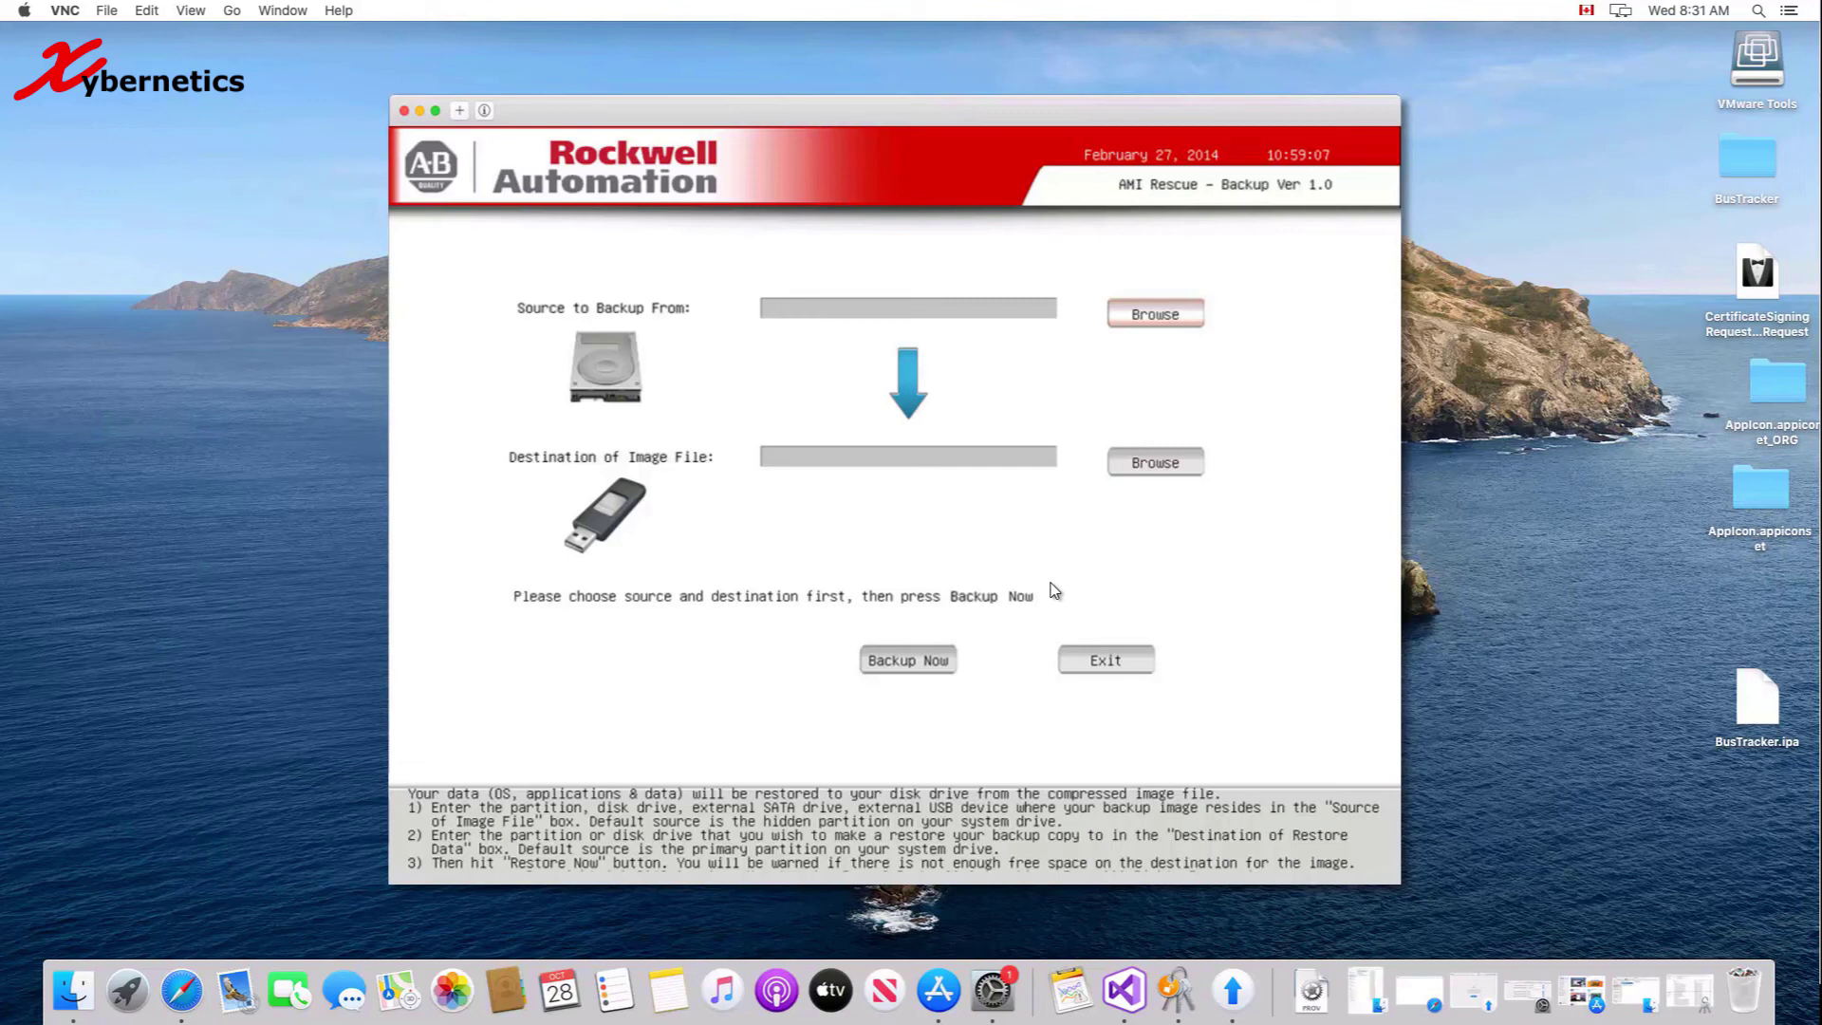
# - Exit the Backup screen and choose Restore from An Image to show Restore Ver 1.0
pyautogui.click(1142, 664)
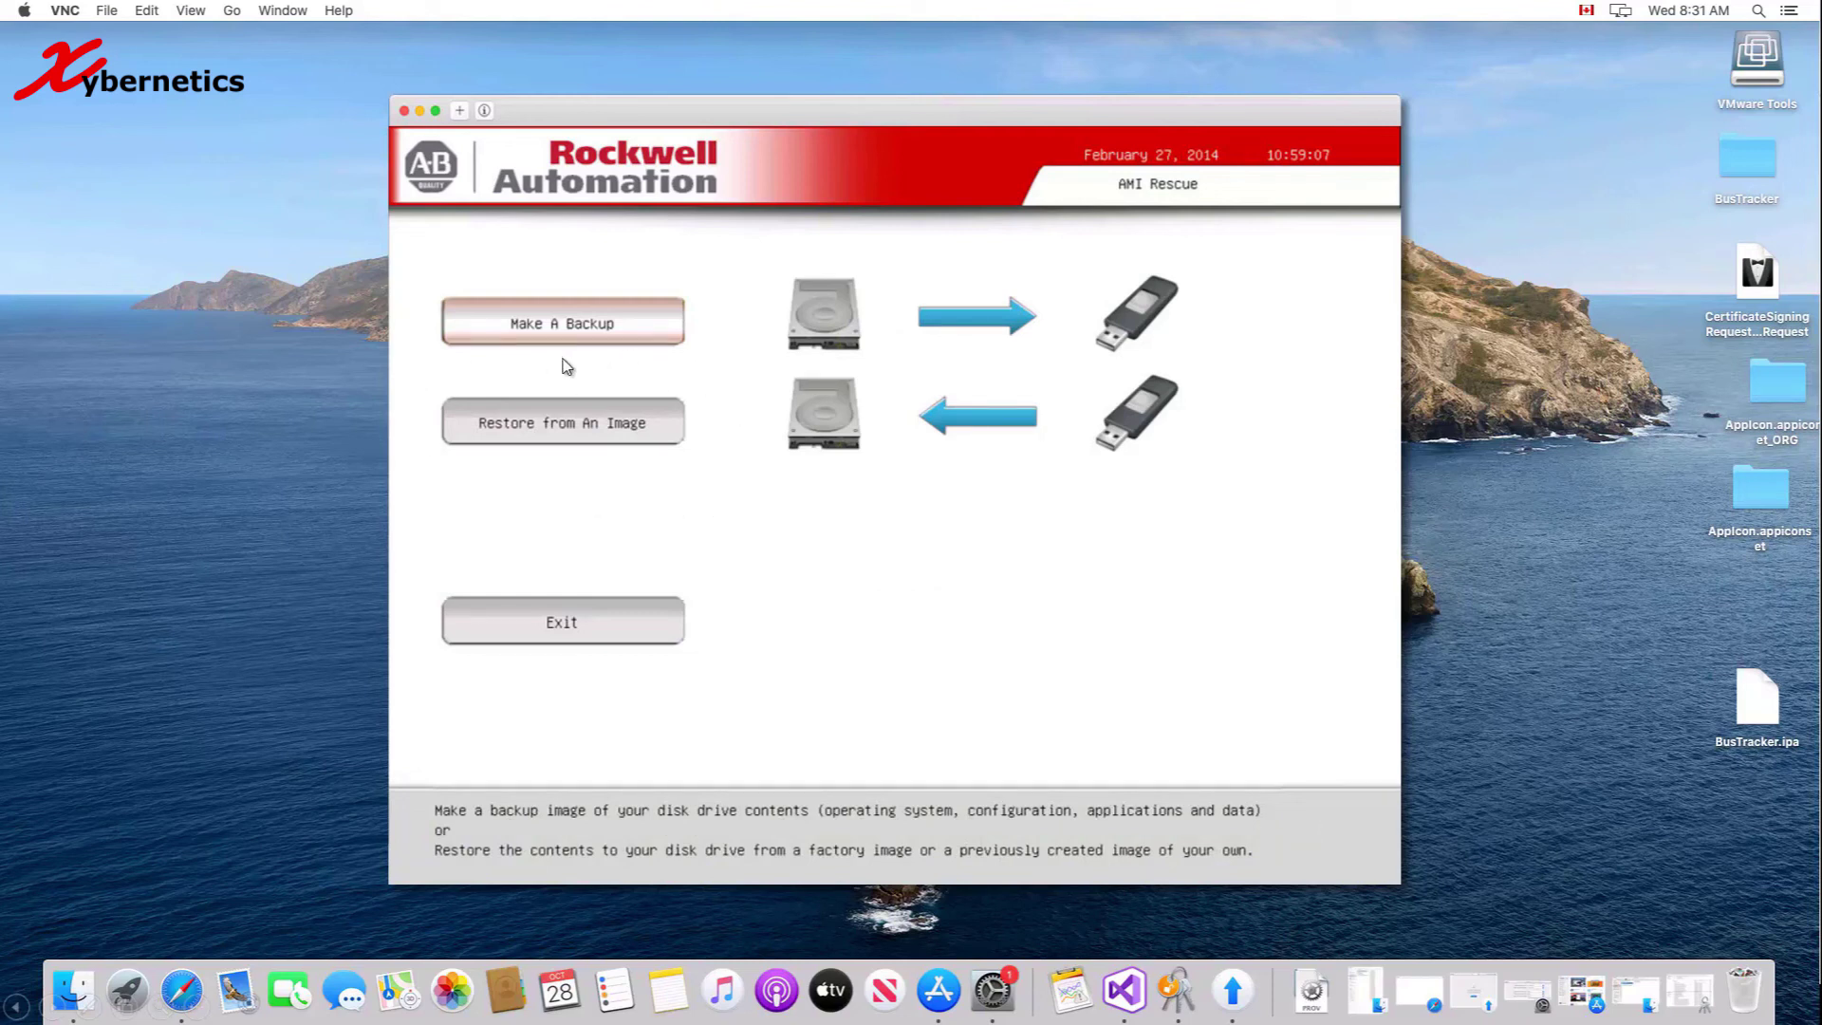
pyautogui.click(653, 433)
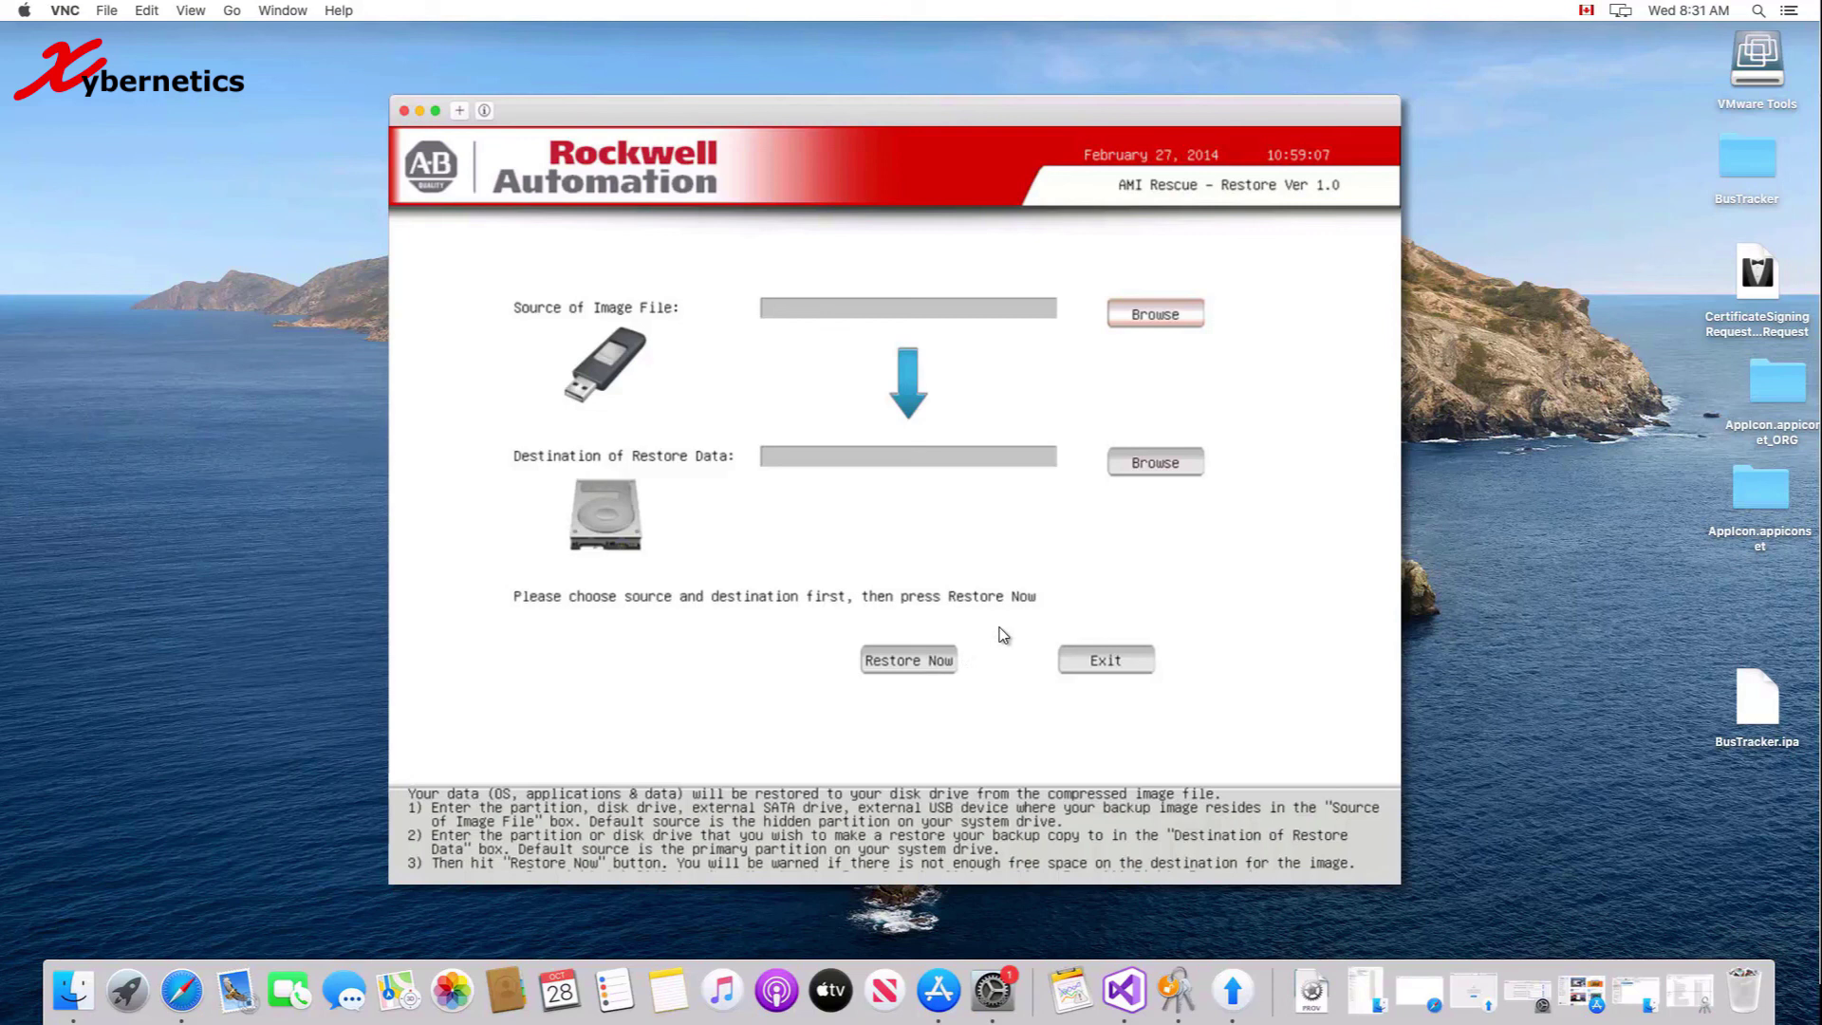
# - Exit Restore Ver 1.0 back to the menu offering Make A Backup and Restore from An Image
pyautogui.click(1123, 664)
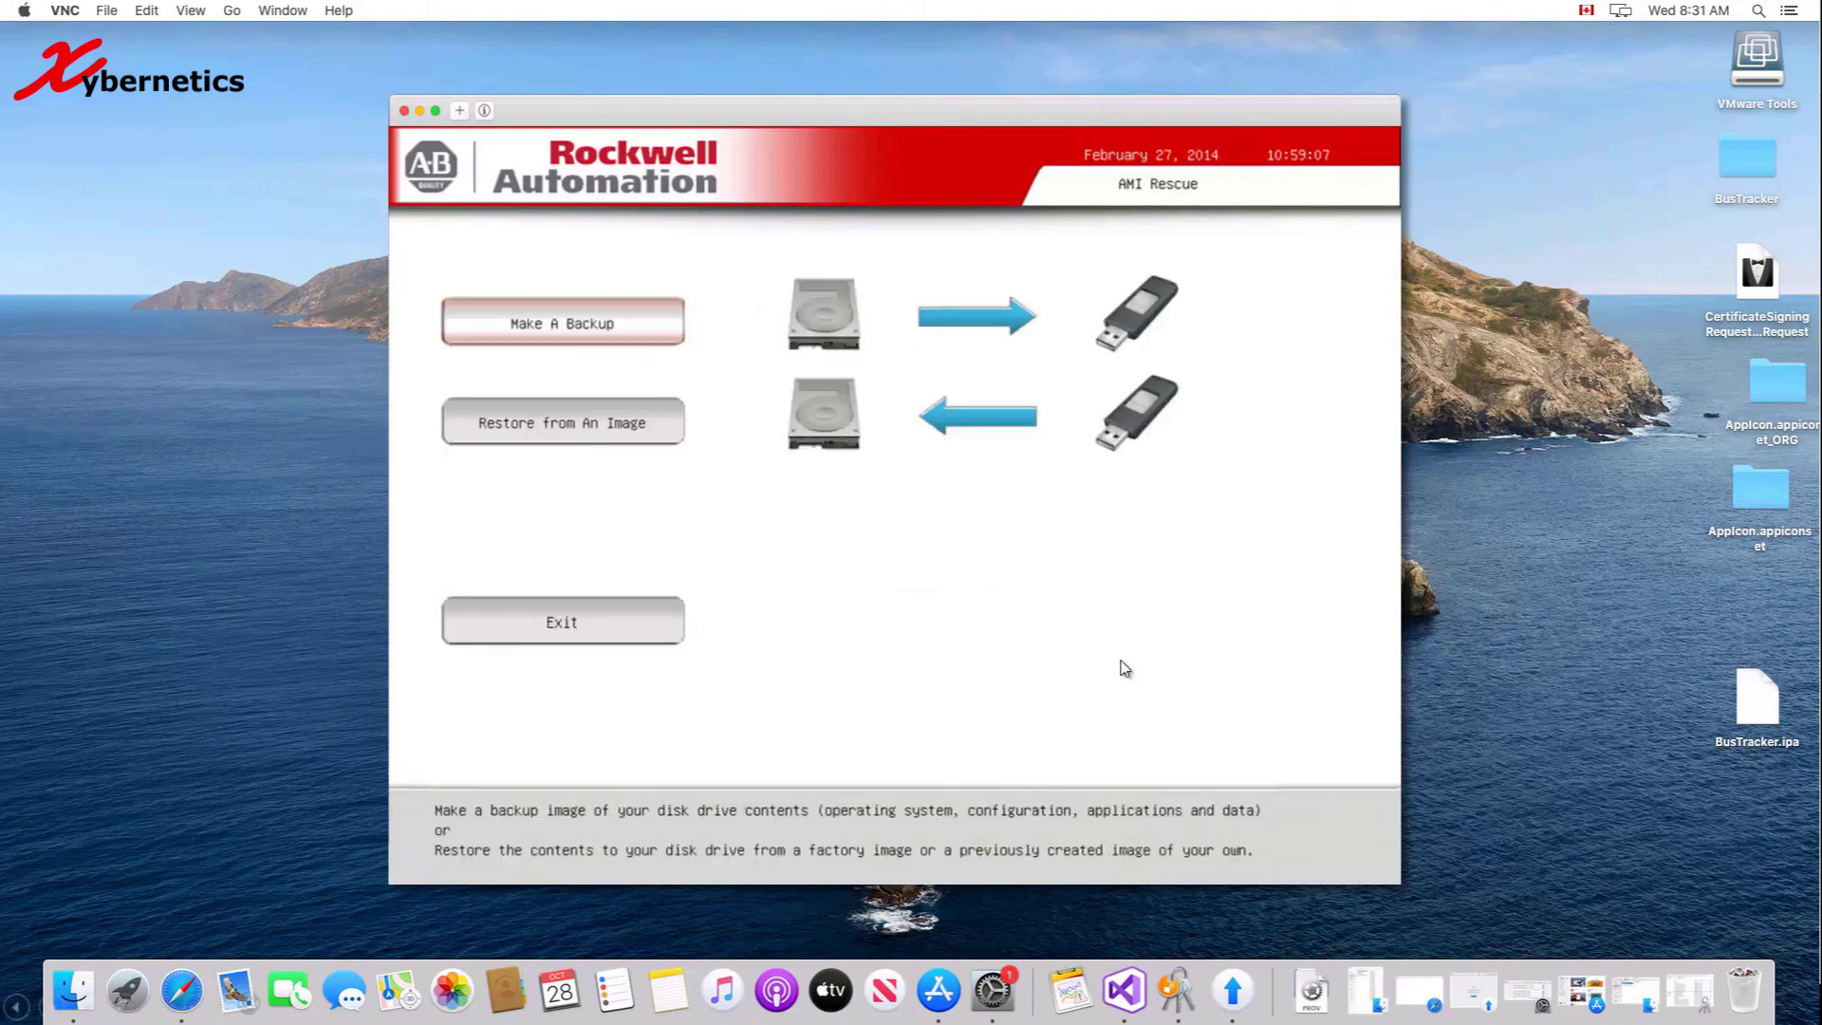